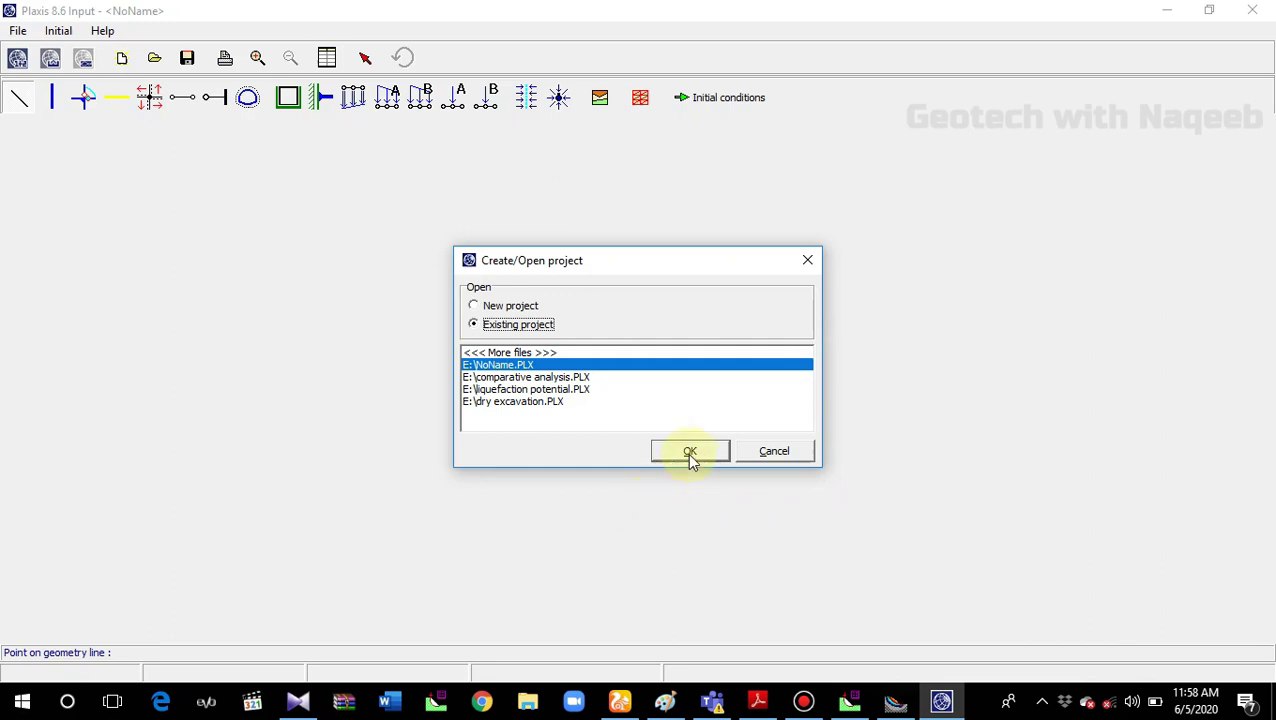
Step: Create a new project titled "comparison study" and accept the default plane strain, 15-node and dimension settings
{"action": "left_click", "coordinate": [471, 307]}
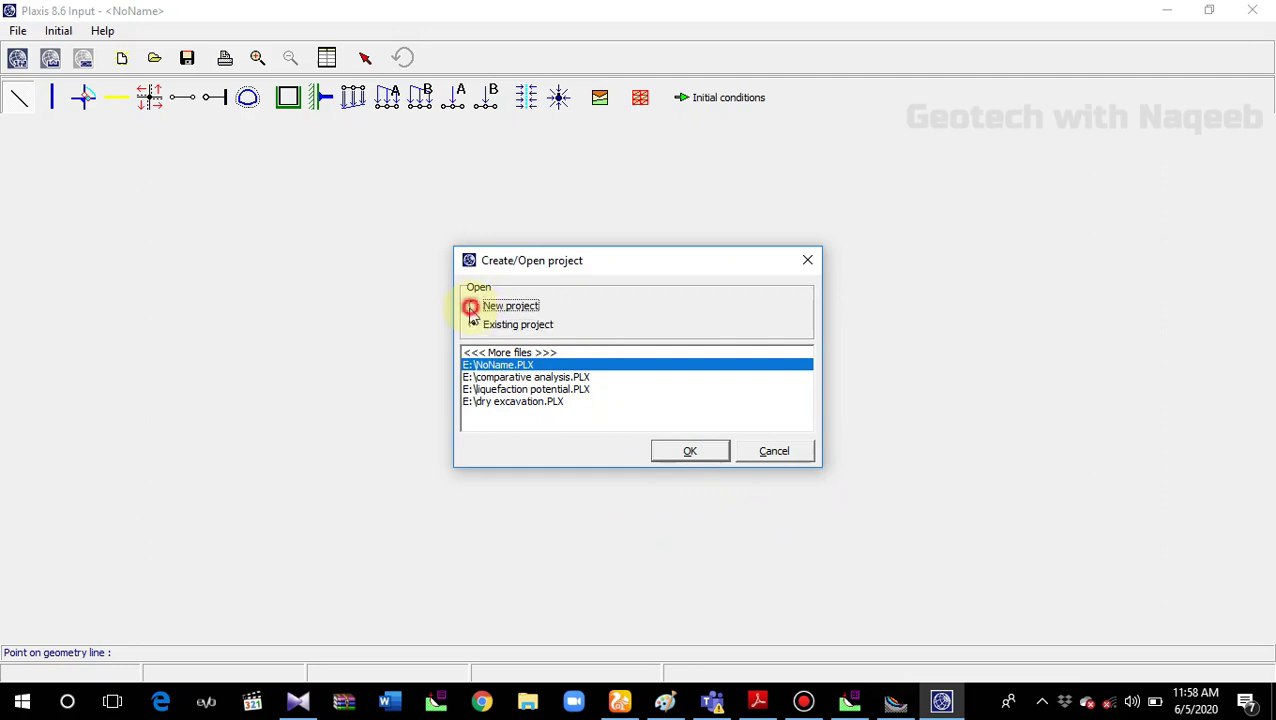
{"action": "left_click", "coordinate": [690, 452]}
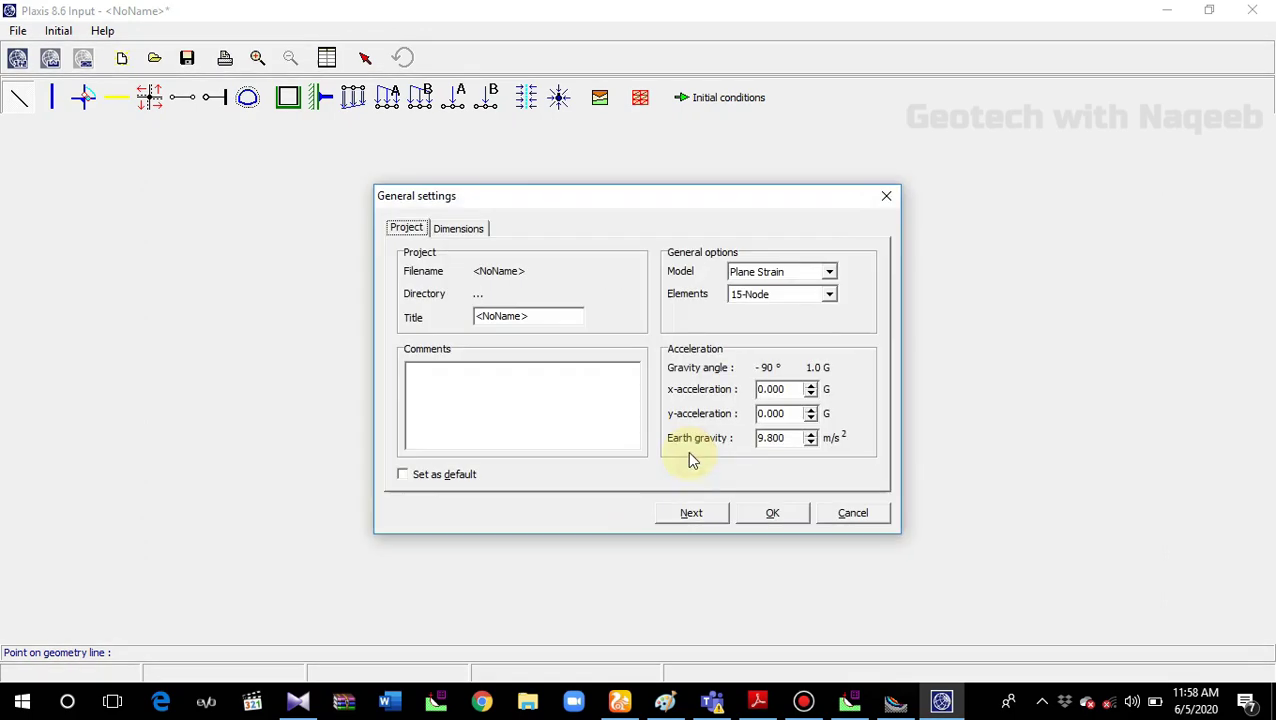
{"action": "left_click_drag", "start_coordinate": [541, 317], "coordinate": [474, 318]}
{"action": "type", "text": "comparison study"}
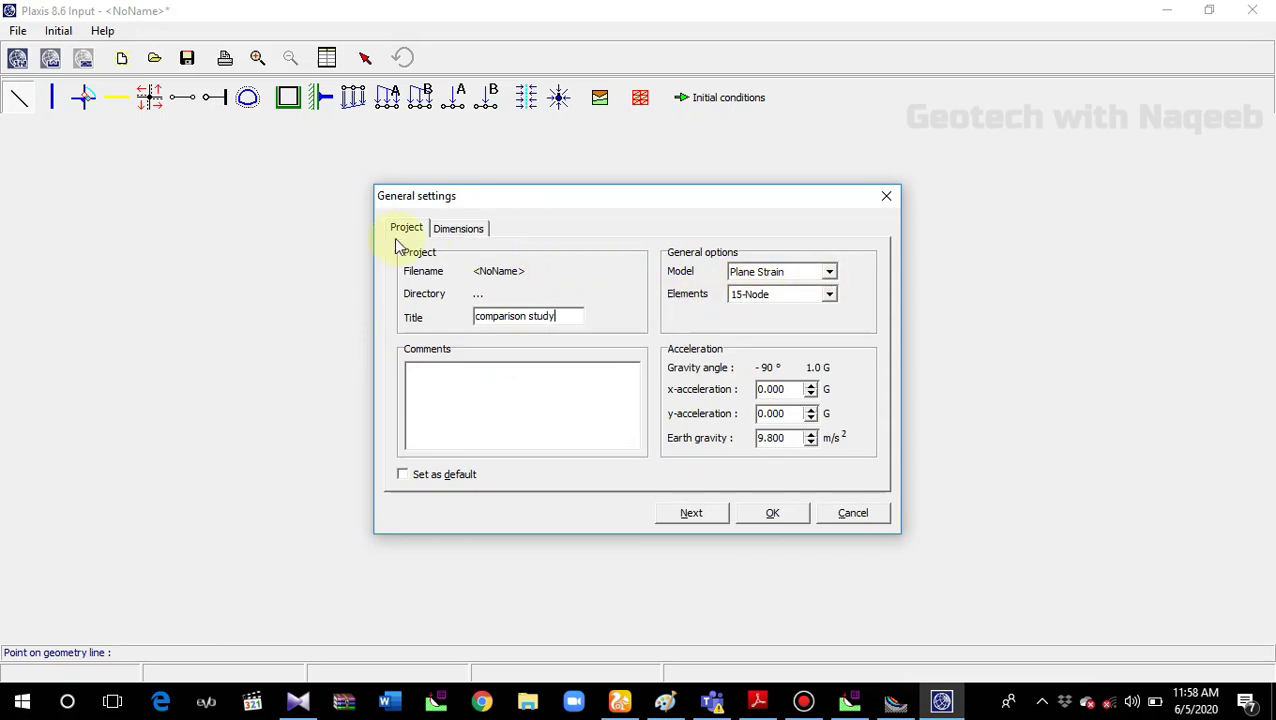
{"action": "left_click", "coordinate": [457, 228]}
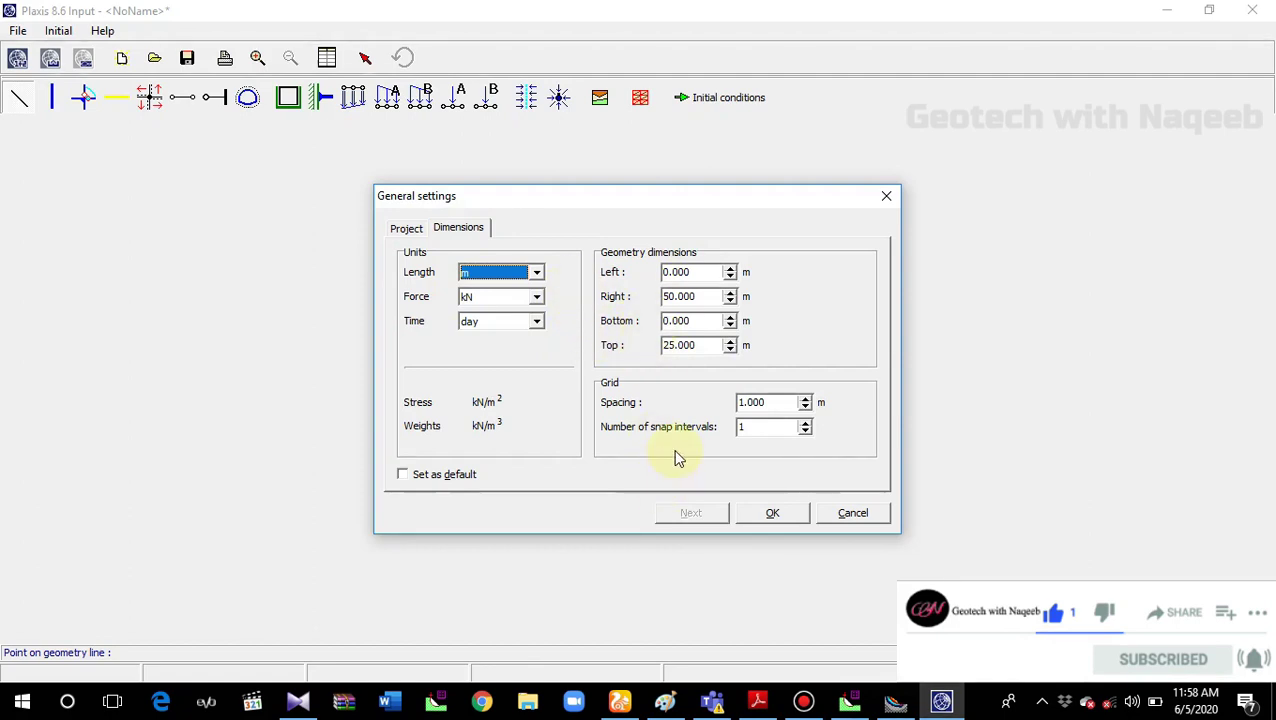
{"action": "left_click", "coordinate": [773, 515]}
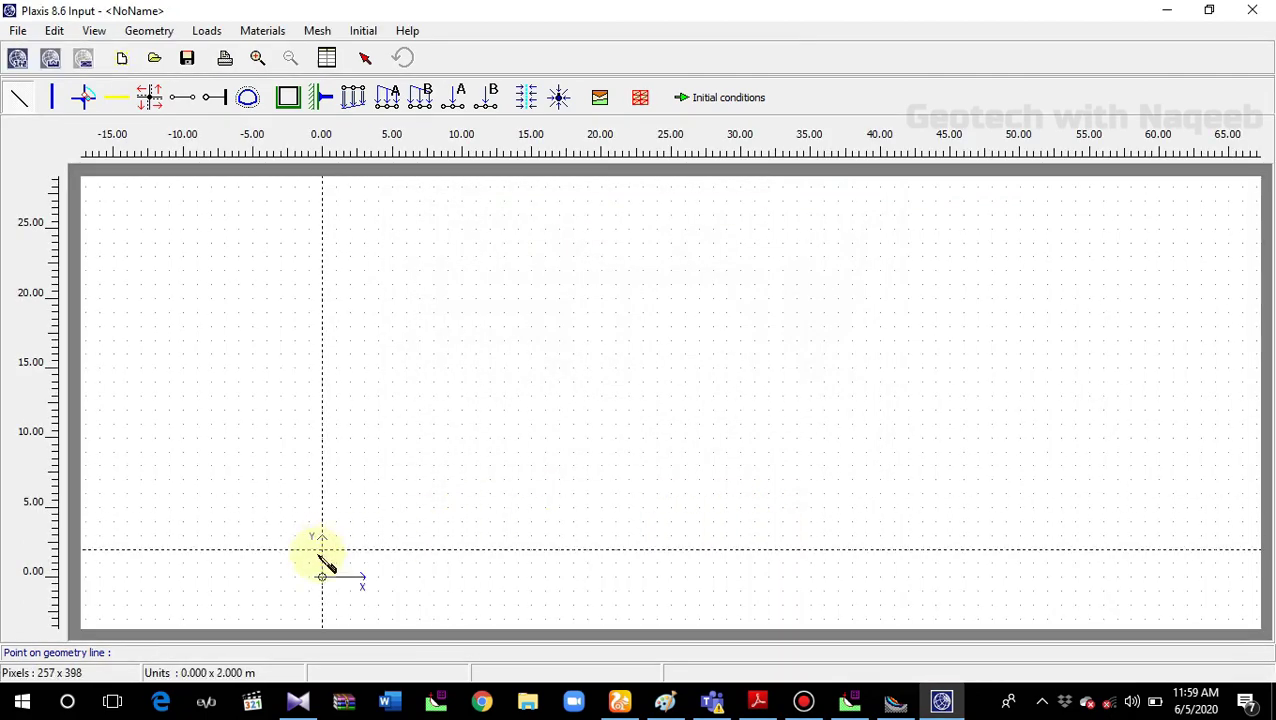
Step: Draw the closed slope outline through (0,0), (25,0), (25,6), (19,6), (9,15) and (0,15), and apply standard fixities
{"action": "left_click", "coordinate": [322, 577]}
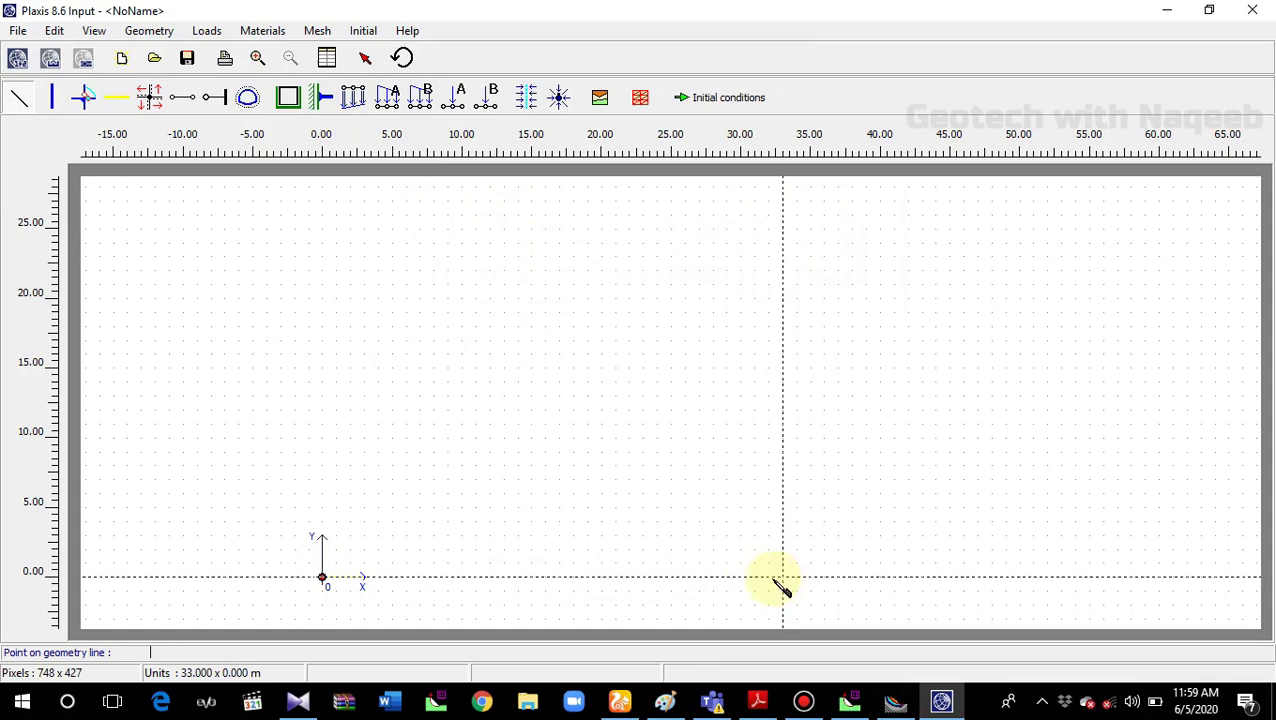
{"action": "left_click", "coordinate": [671, 577]}
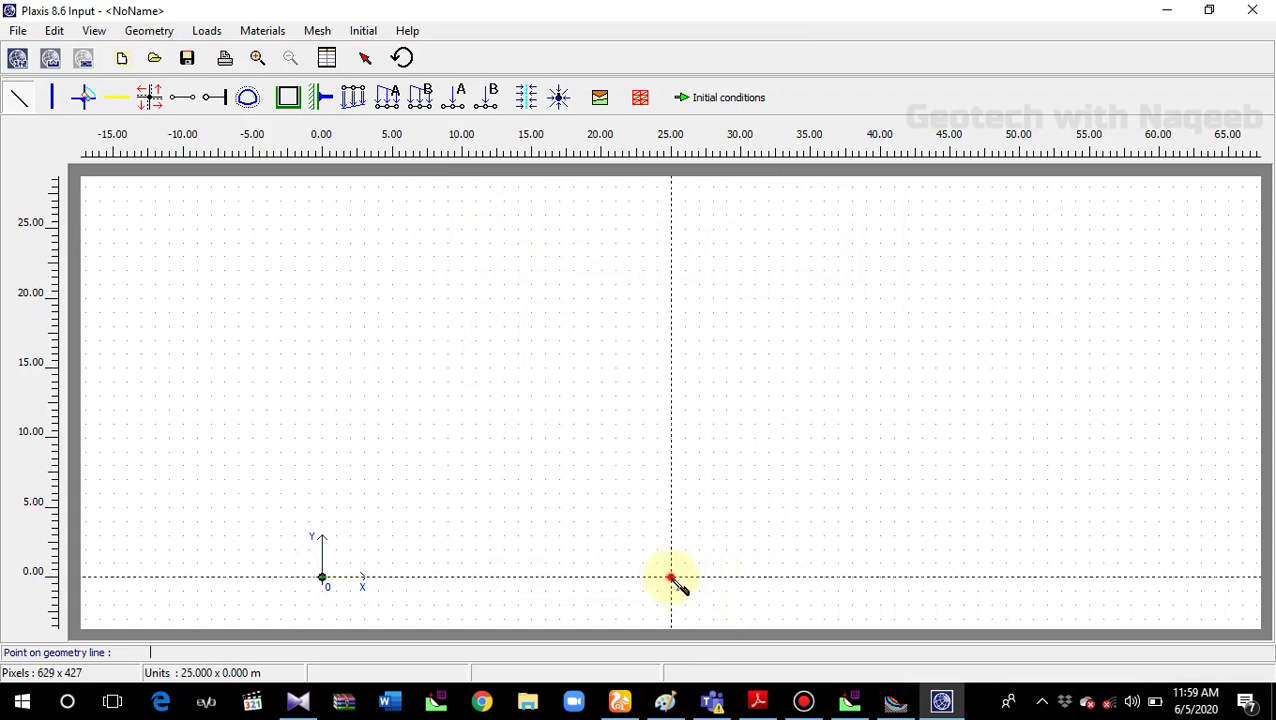
{"action": "right_click", "coordinate": [670, 495]}
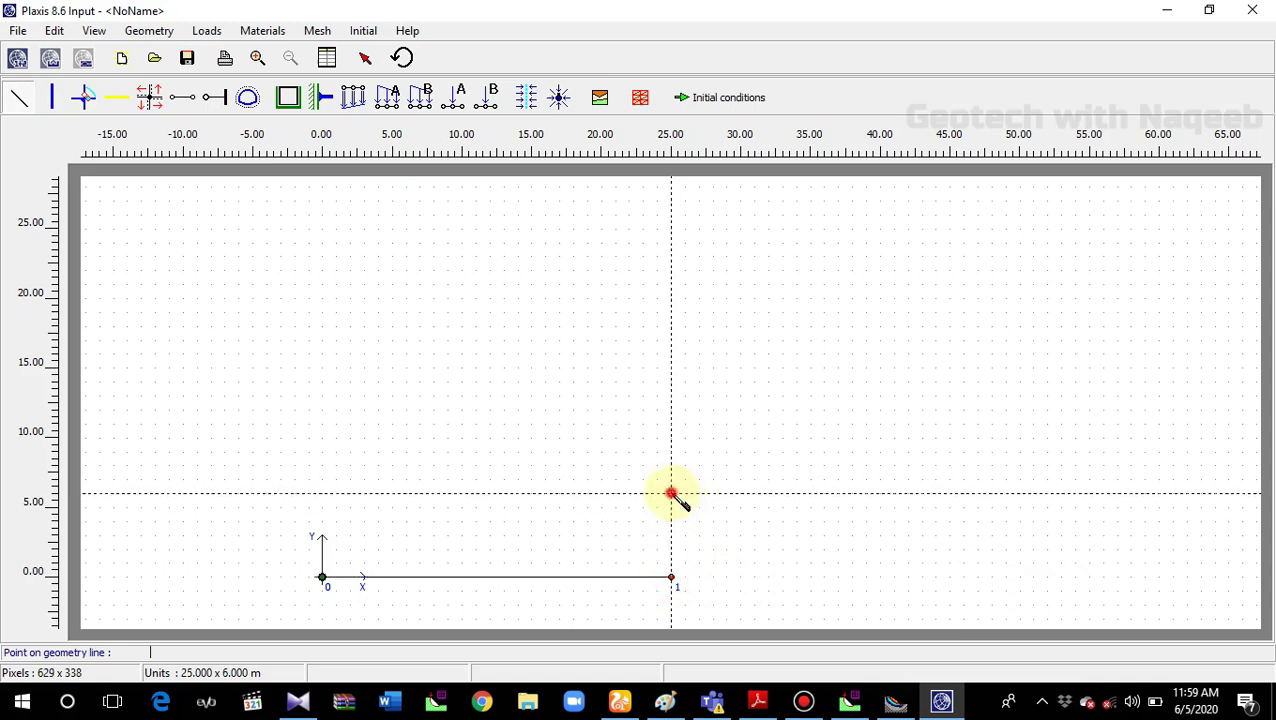
{"action": "left_click", "coordinate": [671, 494]}
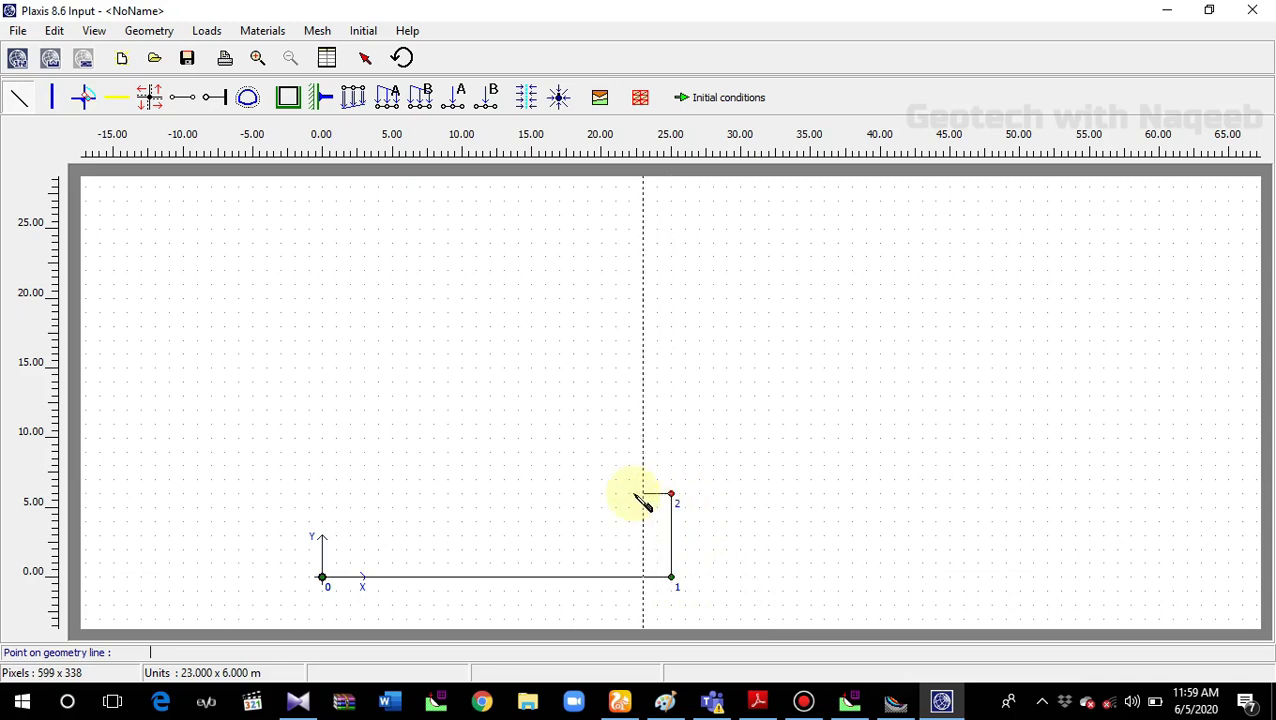
{"action": "left_click", "coordinate": [584, 494]}
{"action": "right_click", "coordinate": [586, 495]}
{"action": "left_click", "coordinate": [588, 494]}
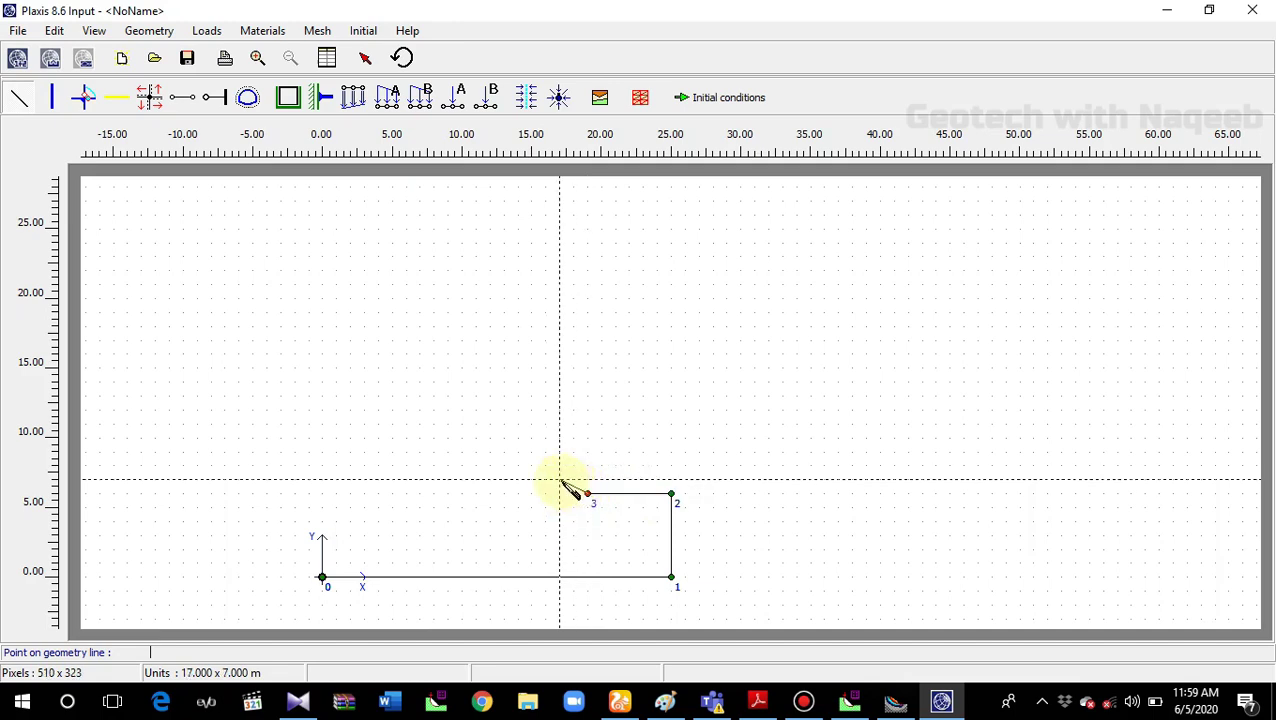
{"action": "left_click", "coordinate": [448, 370]}
{"action": "right_click", "coordinate": [448, 370]}
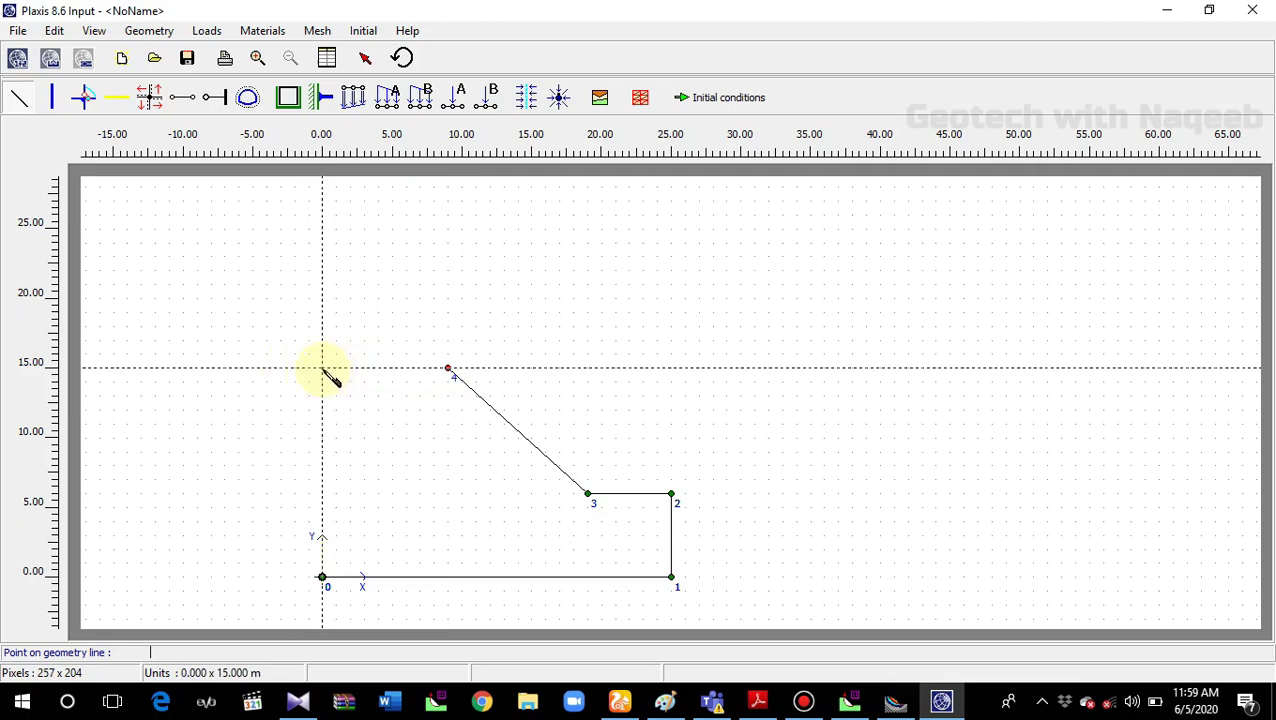
{"action": "left_click", "coordinate": [322, 368]}
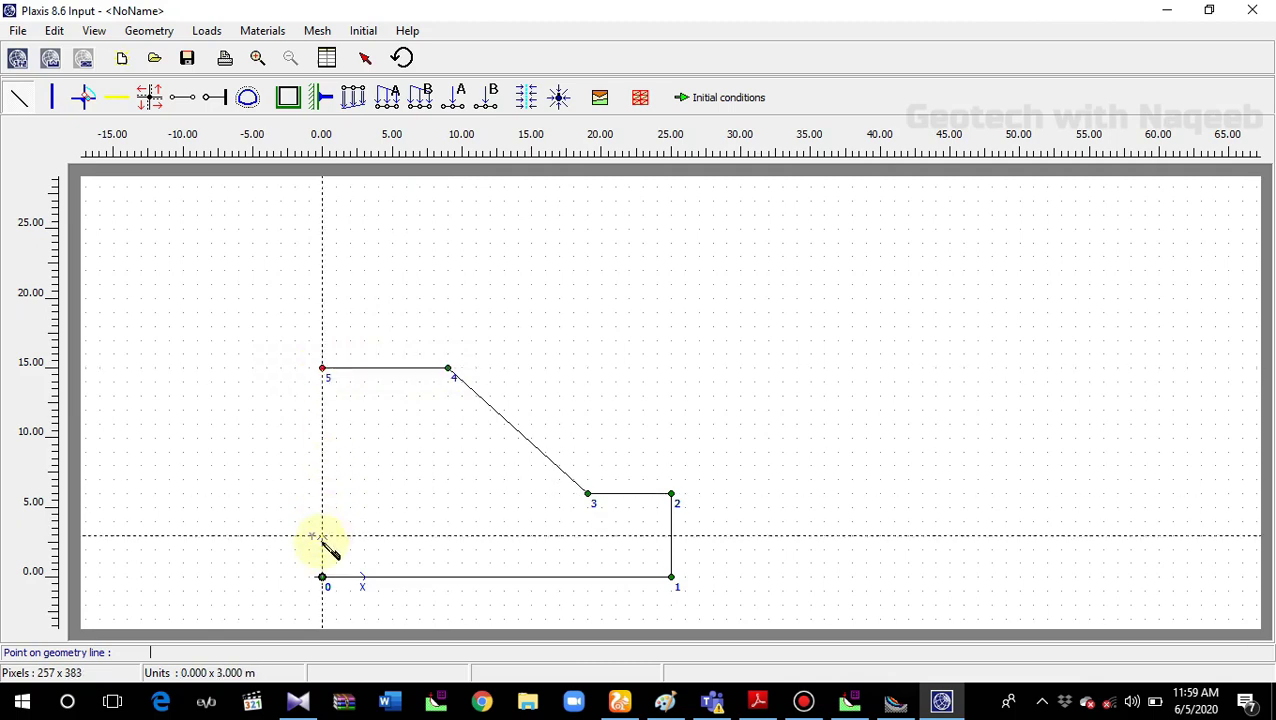
{"action": "left_click", "coordinate": [322, 577]}
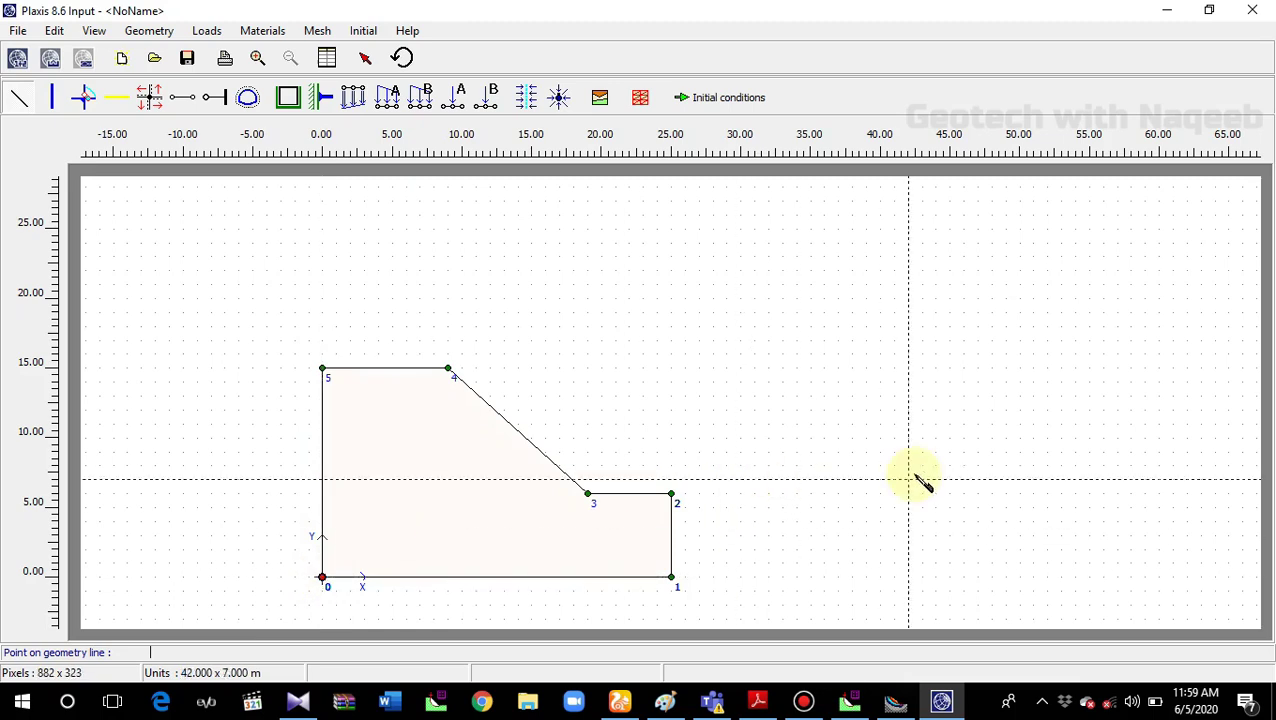
{"action": "left_click", "coordinate": [297, 109]}
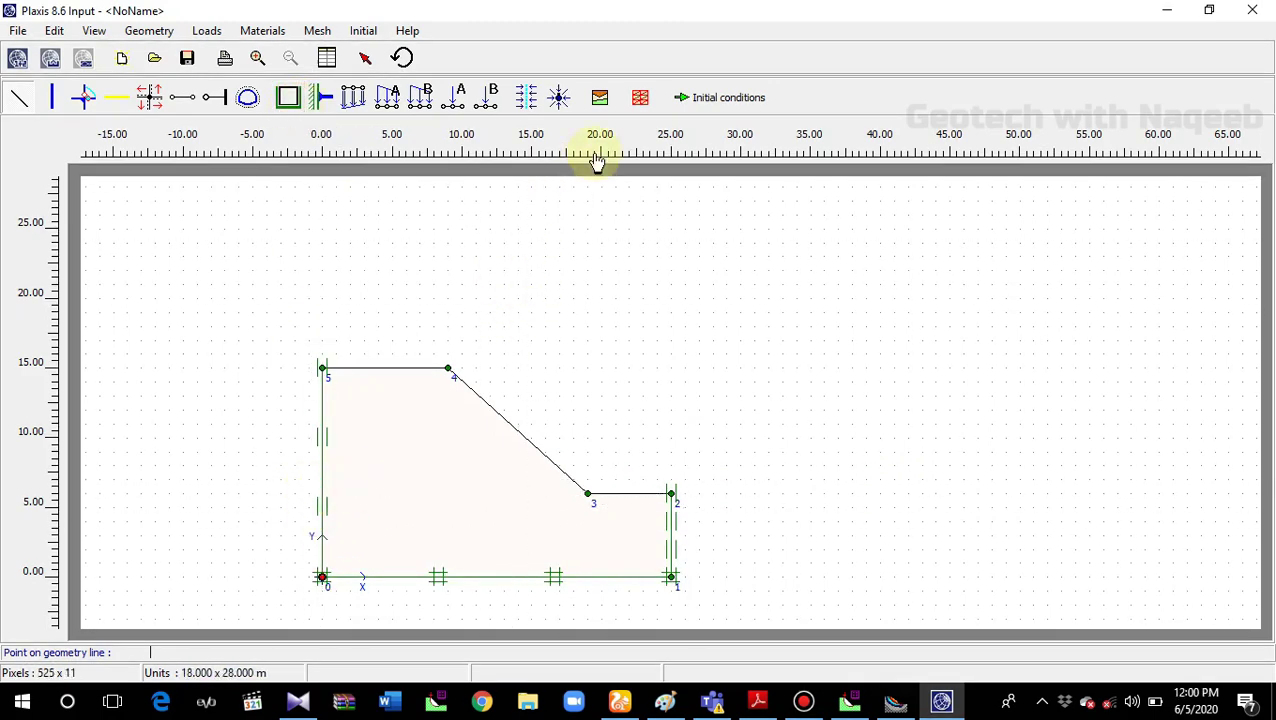
Step: Create a Mohr-Coulomb soil material named "soil 1" with unsaturated unit weight 17 and saturated unit weight 19 kN/m³
{"action": "left_click", "coordinate": [600, 97]}
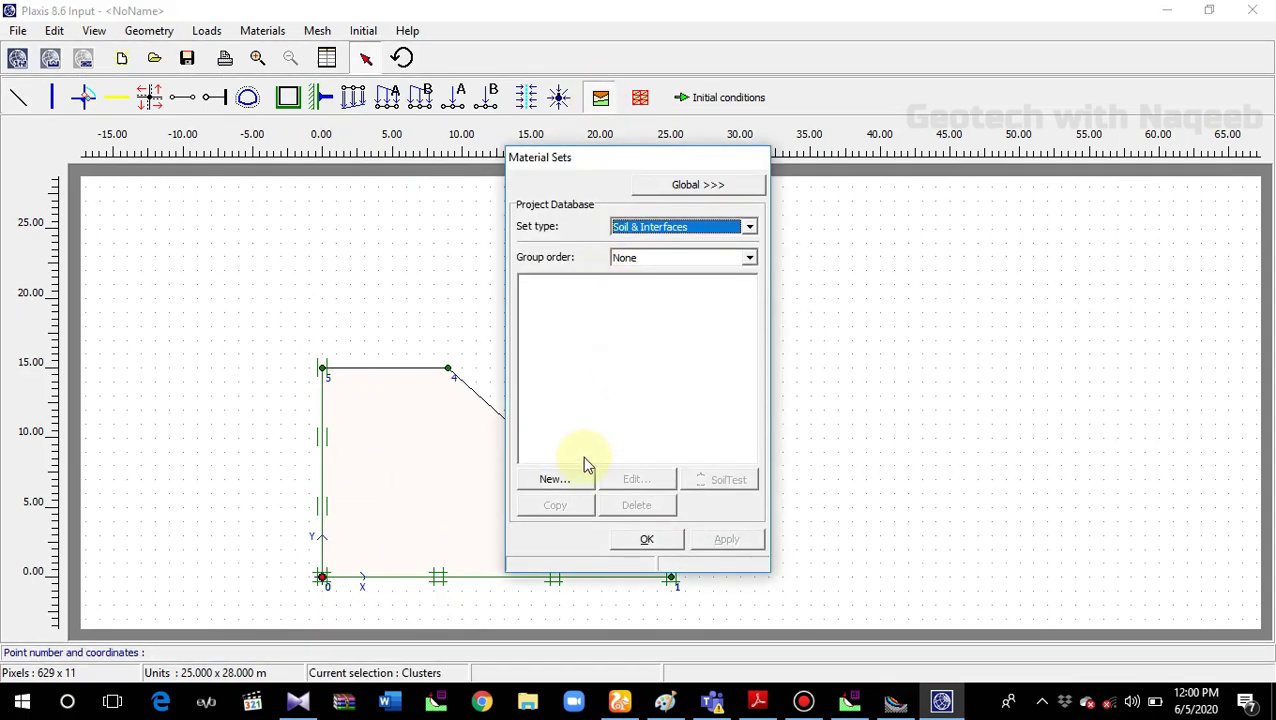
{"action": "left_click", "coordinate": [562, 481]}
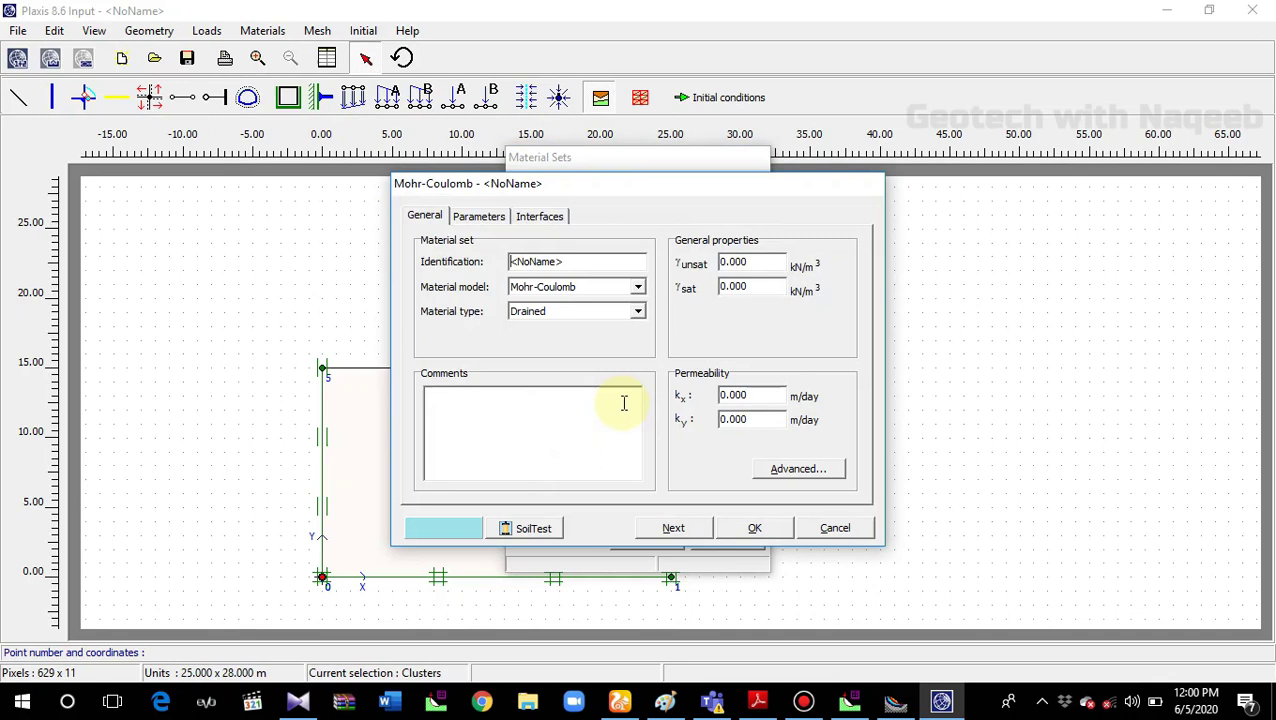
{"action": "left_click_drag", "start_coordinate": [574, 262], "coordinate": [510, 261]}
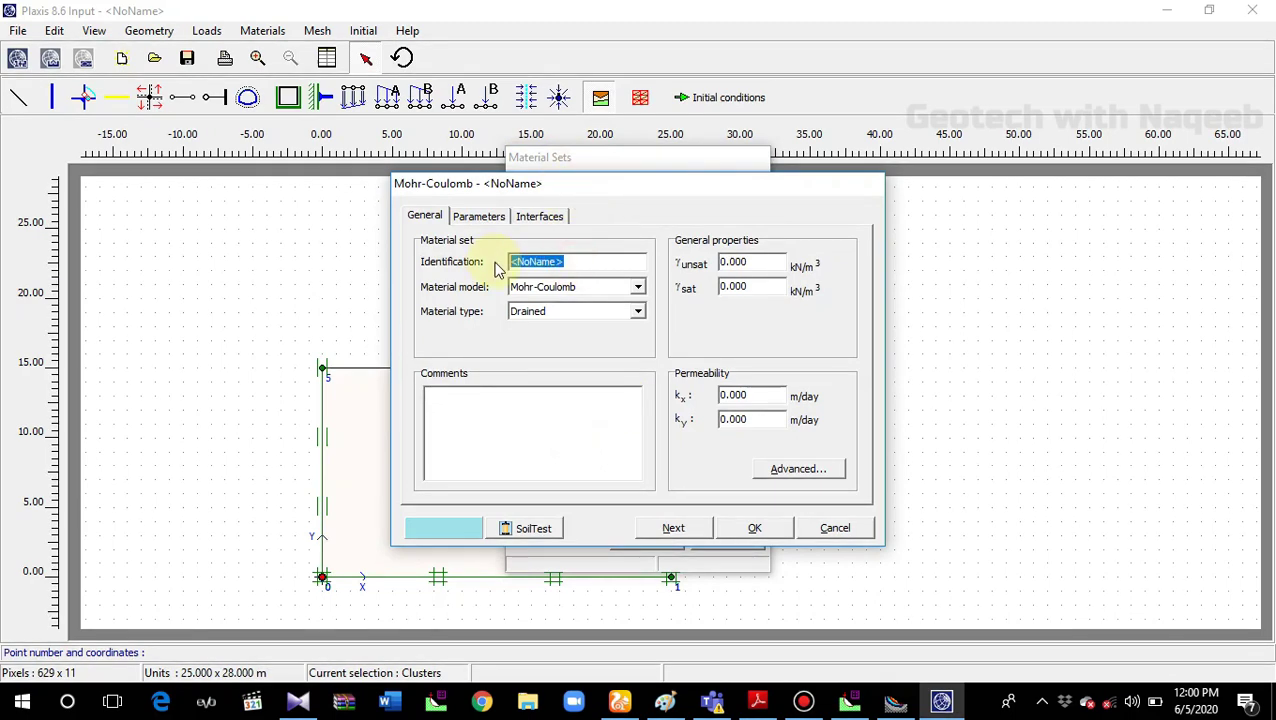
{"action": "type", "text": "soil 1"}
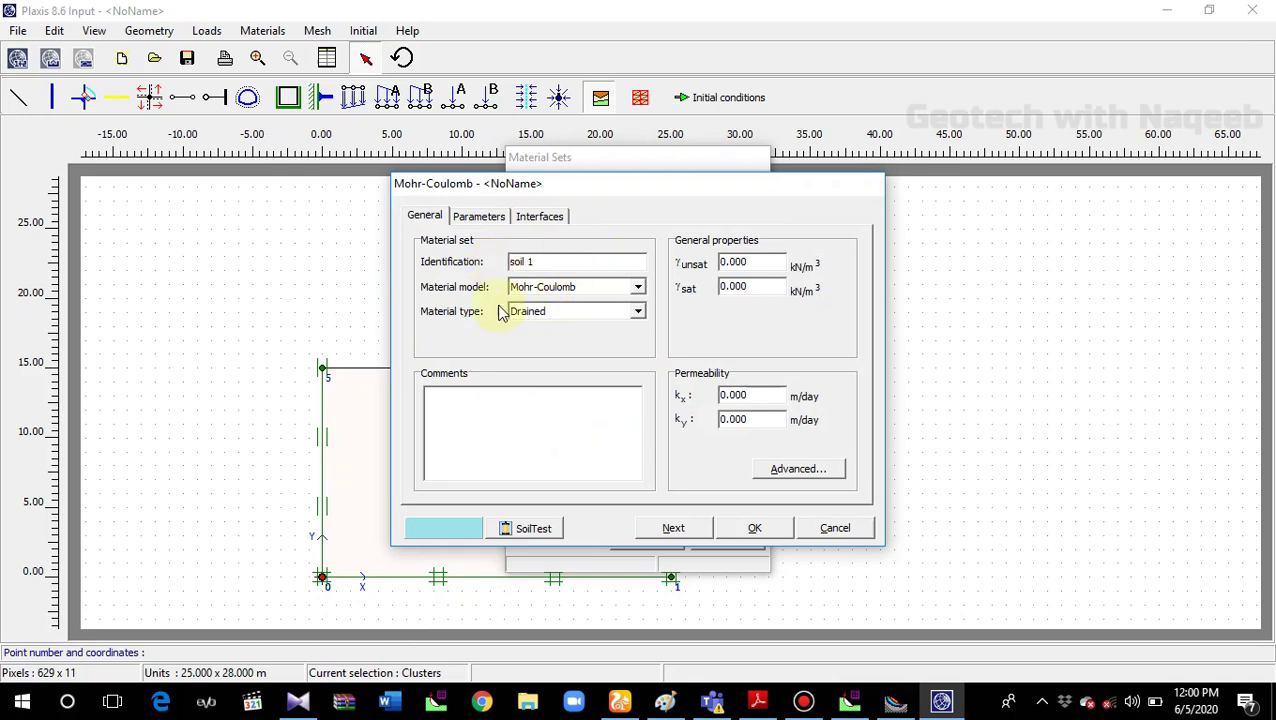
{"action": "left_click", "coordinate": [748, 262]}
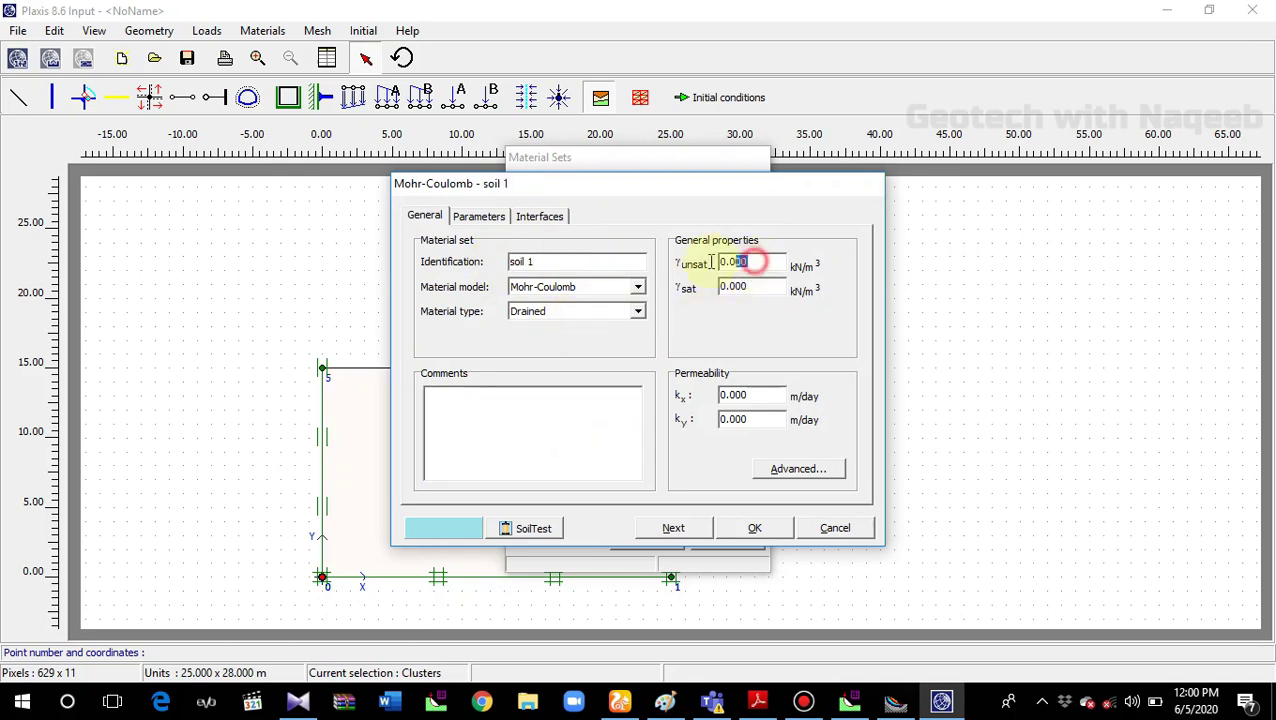
{"action": "type", "text": "17"}
{"action": "left_click", "coordinate": [760, 287]}
{"action": "type", "text": "19"}
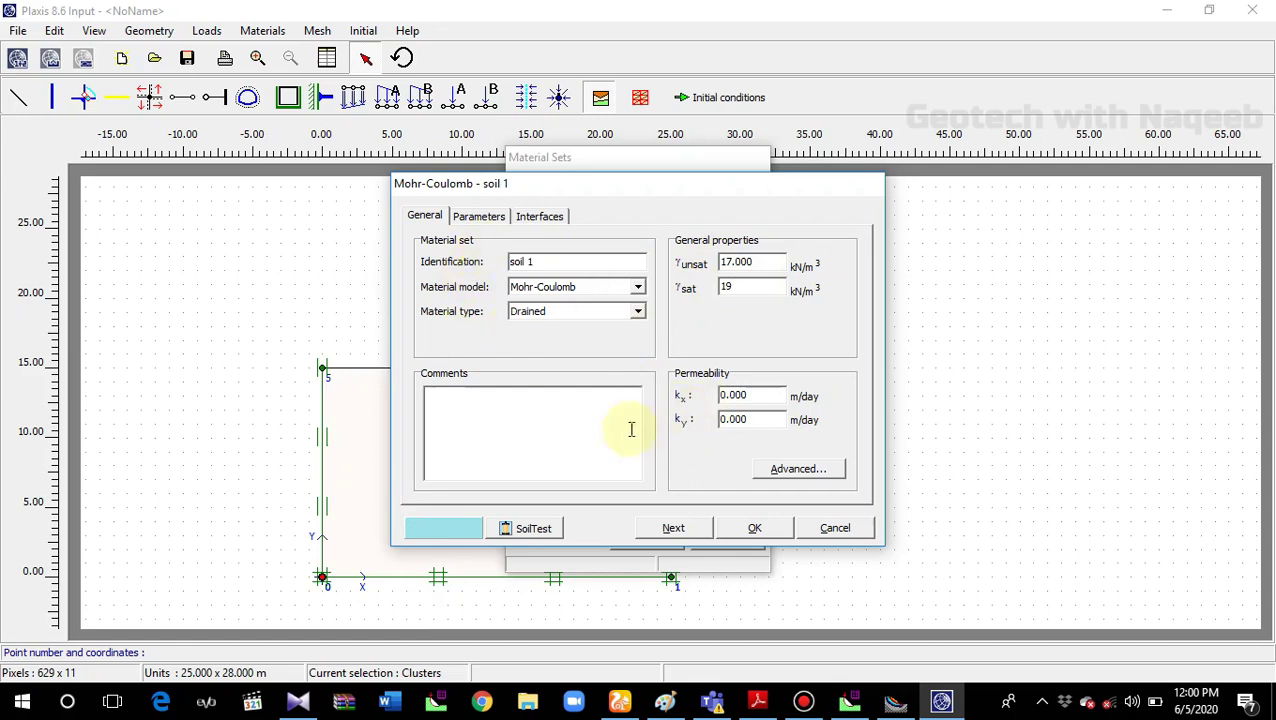
Step: Set the stiffness of soil 1 to Eref 4000 kN/m² and Poisson's ratio 0.3
{"action": "left_click", "coordinate": [481, 217]}
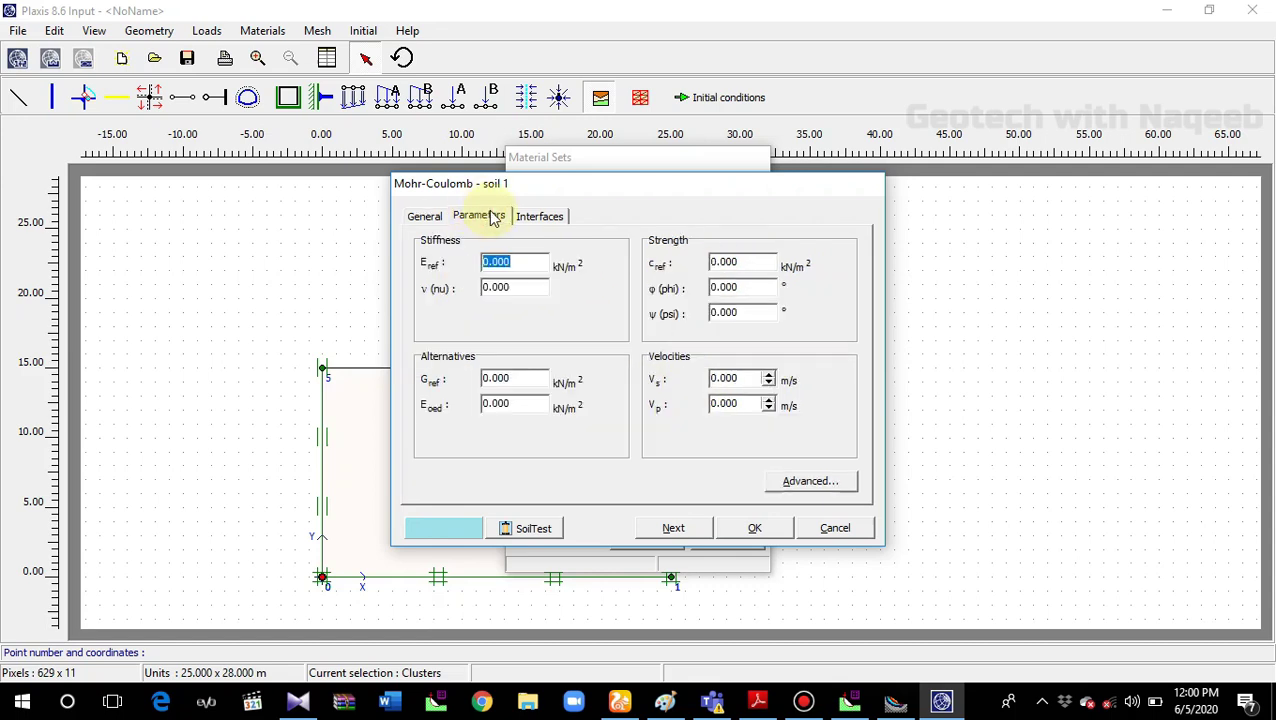
{"action": "left_click_drag", "start_coordinate": [523, 262], "coordinate": [480, 263]}
{"action": "type", "text": "4000"}
{"action": "left_click", "coordinate": [513, 287]}
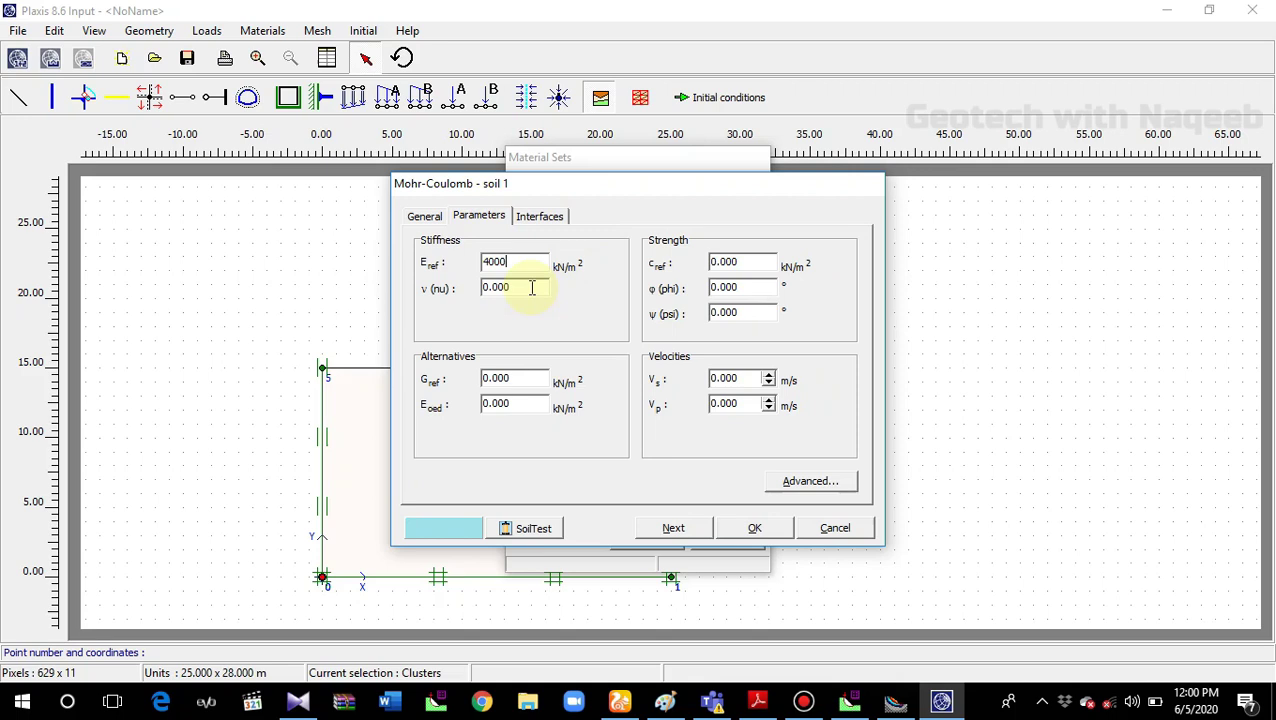
{"action": "left_click", "coordinate": [531, 287]}
{"action": "key", "text": "BackSpace"}
{"action": "key", "text": "BackSpace"}
{"action": "key", "text": "BackSpace"}
{"action": "type", "text": "3"}
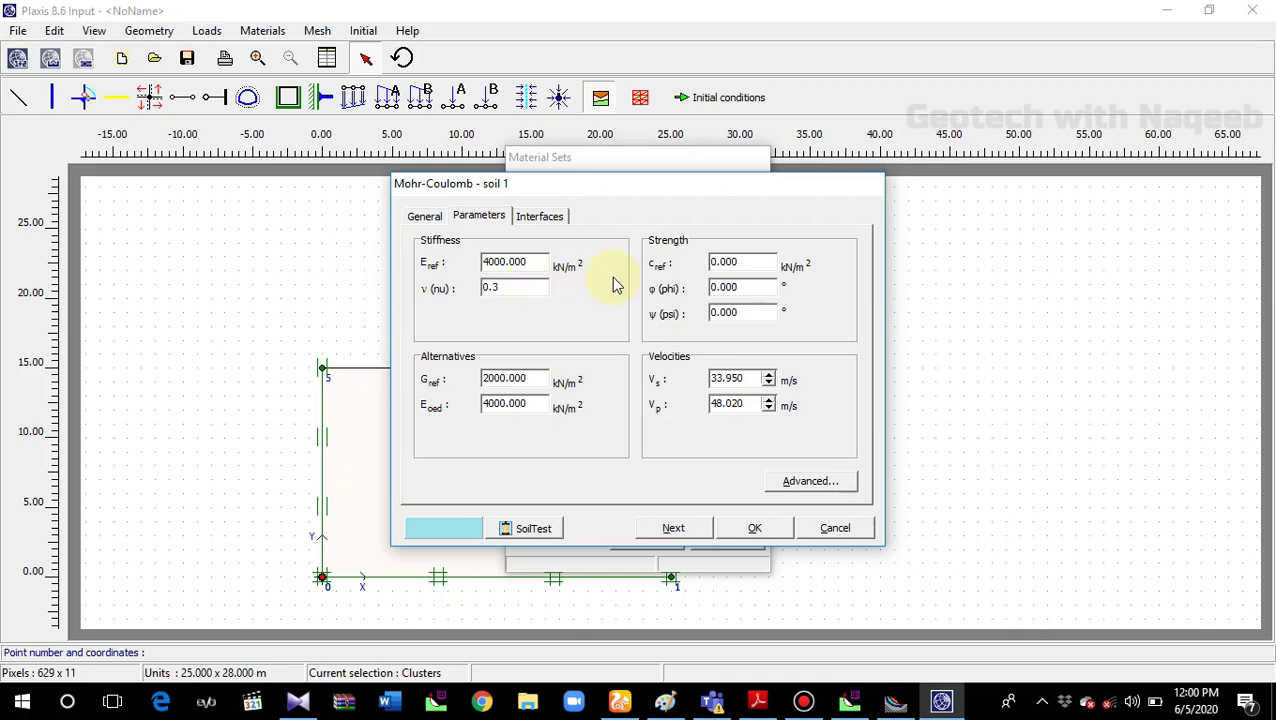
Step: Set the strength of soil 1 to cohesion 6 kN/m² and friction angle 30°, and save the material
{"action": "left_click", "coordinate": [744, 263]}
{"action": "left_click_drag", "start_coordinate": [744, 263], "coordinate": [695, 268]}
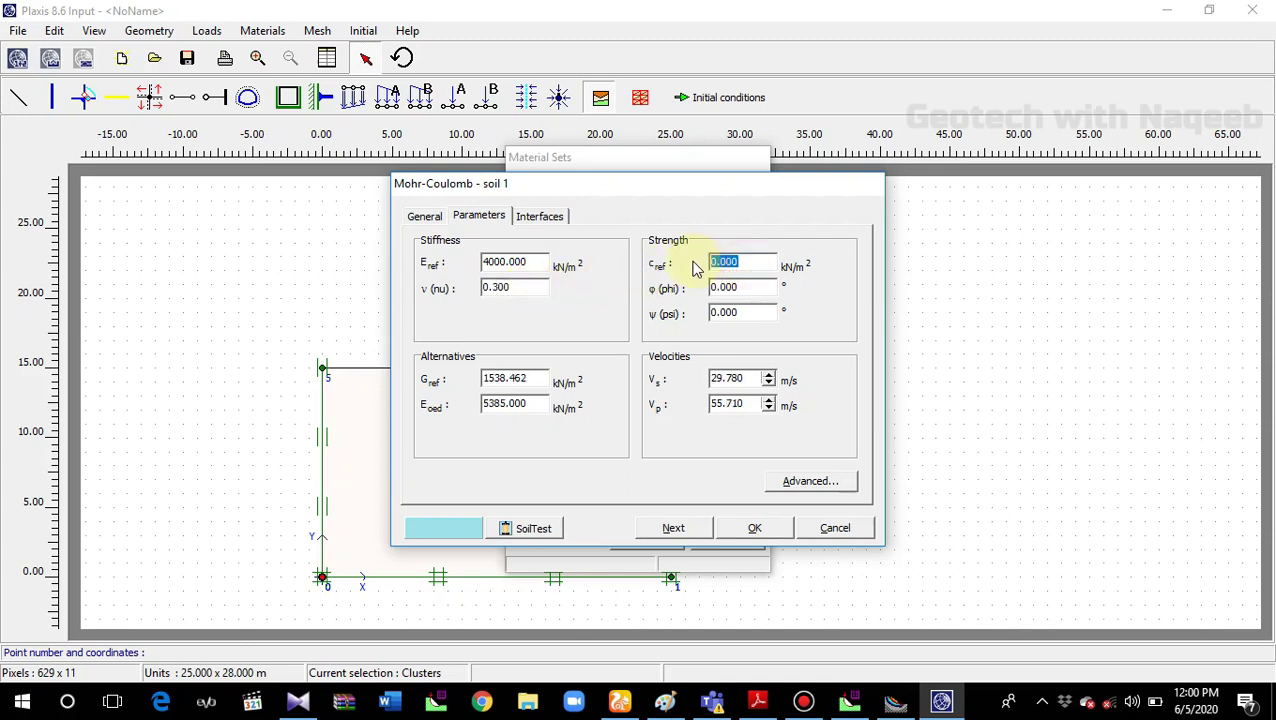
{"action": "type", "text": "6"}
{"action": "left_click", "coordinate": [748, 289]}
{"action": "left_click_drag", "start_coordinate": [748, 289], "coordinate": [698, 290]}
{"action": "type", "text": "30"}
{"action": "left_click", "coordinate": [746, 527]}
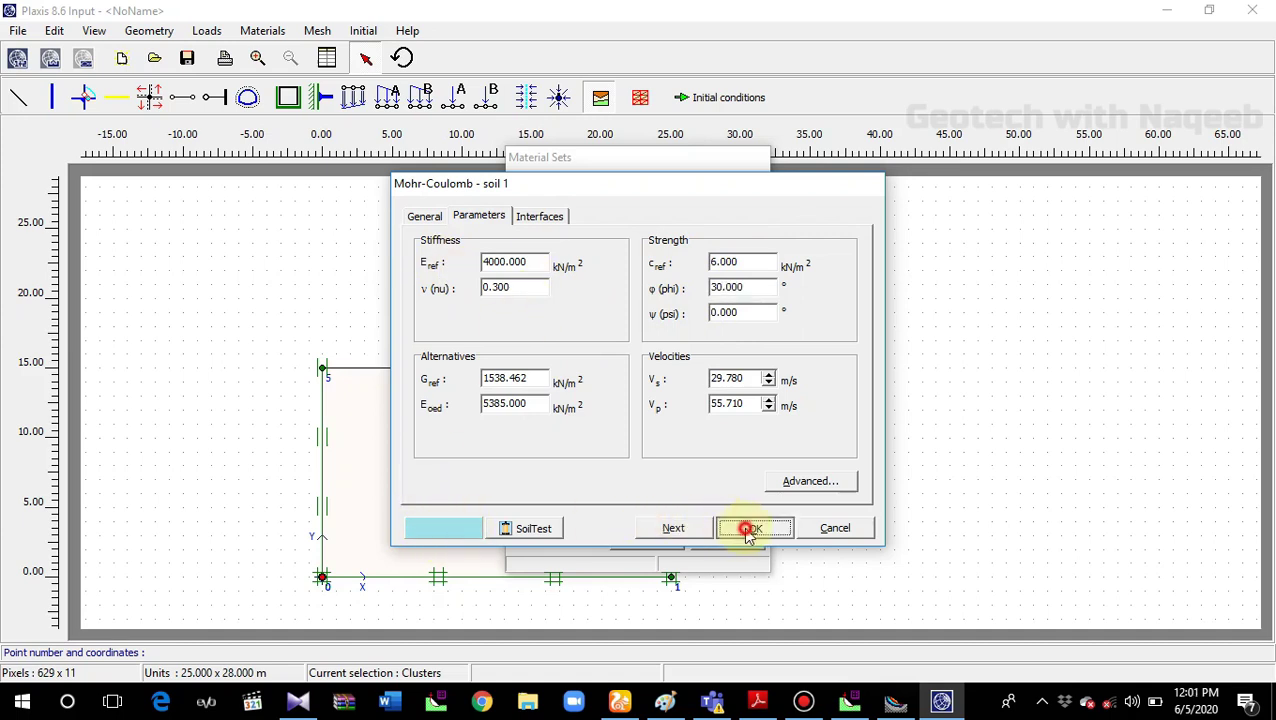
Step: Assign soil 1 to the slope cluster, then generate the finite element mesh and return to the geometry
{"action": "left_click_drag", "start_coordinate": [605, 158], "coordinate": [988, 208]}
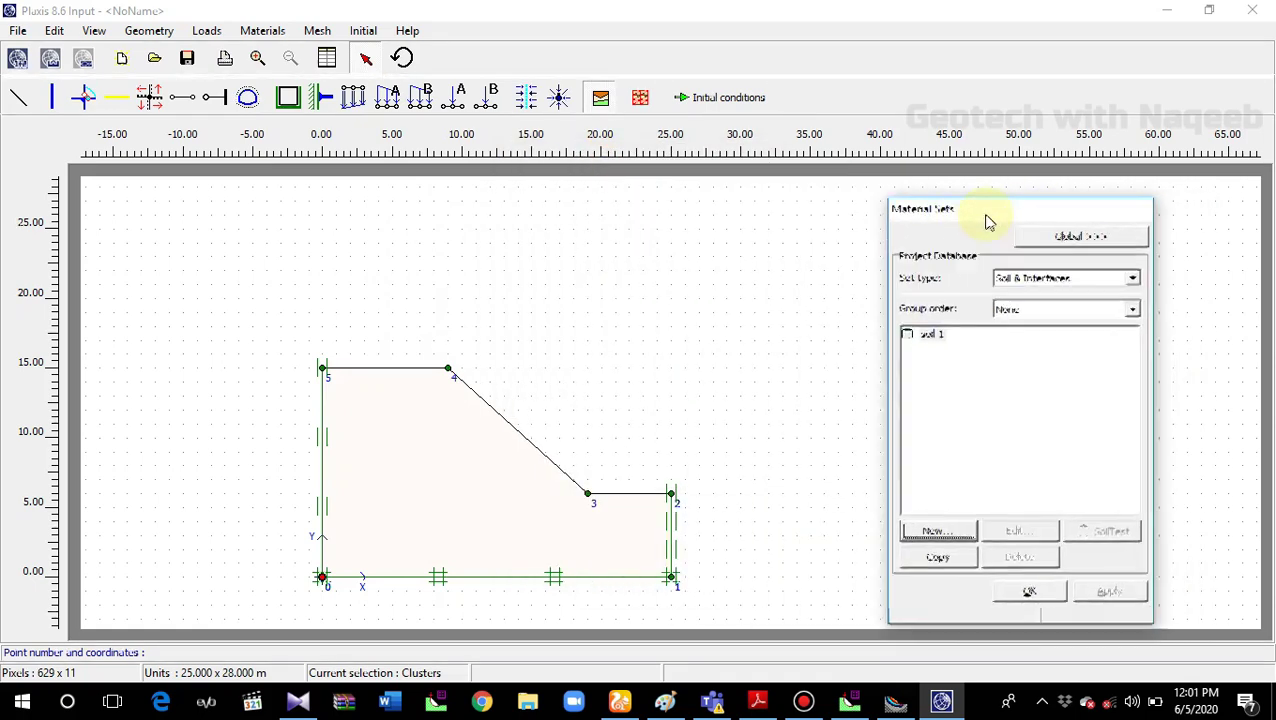
{"action": "left_click_drag", "start_coordinate": [928, 334], "coordinate": [440, 461]}
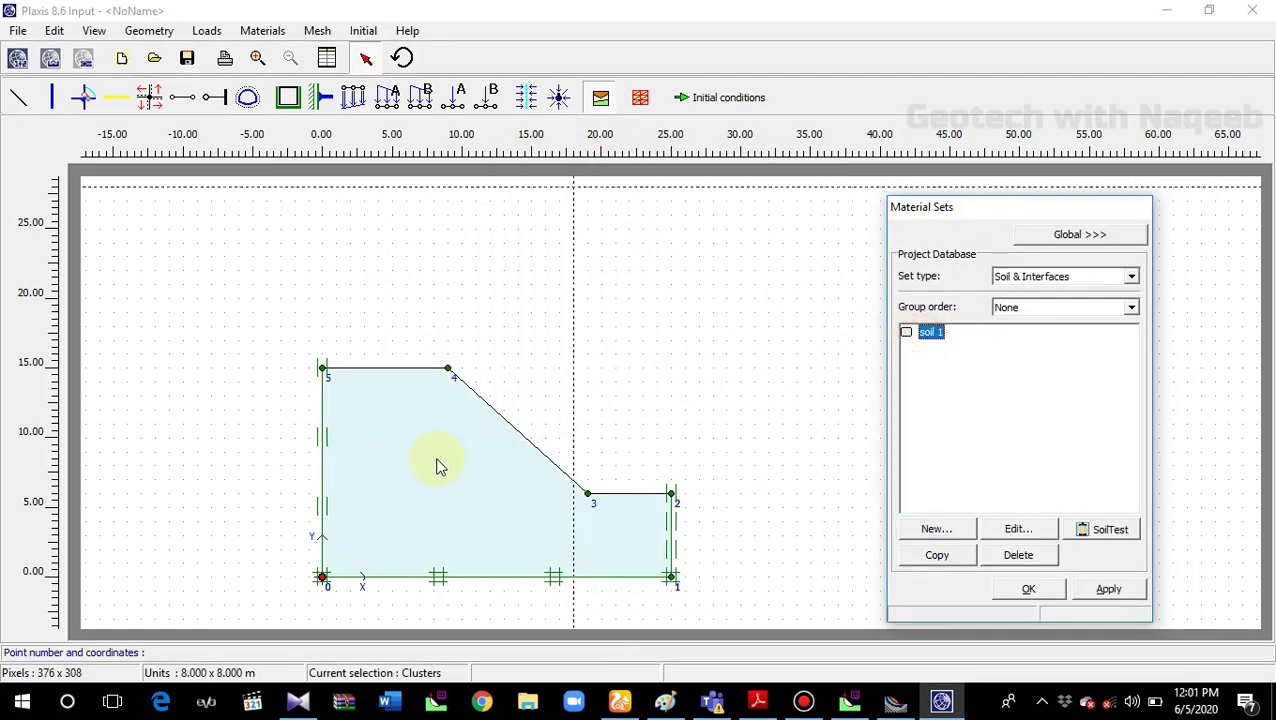
{"action": "left_click", "coordinate": [1024, 593]}
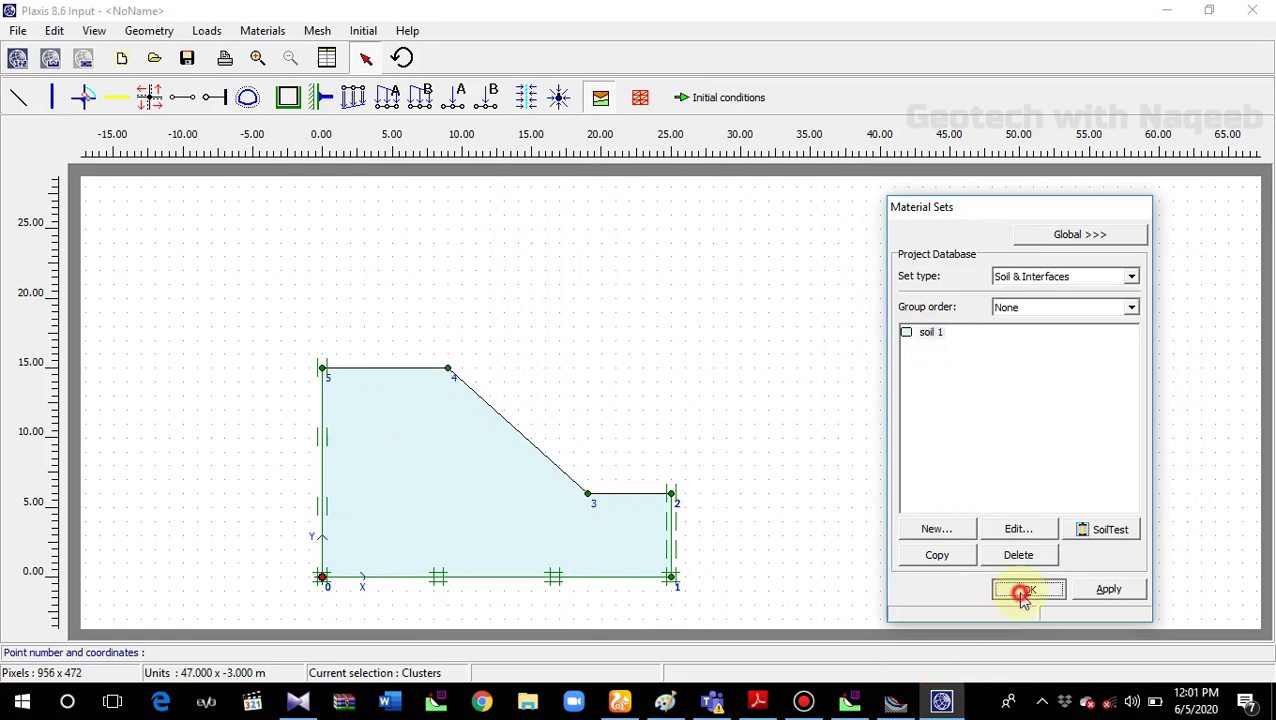
{"action": "left_click", "coordinate": [642, 97]}
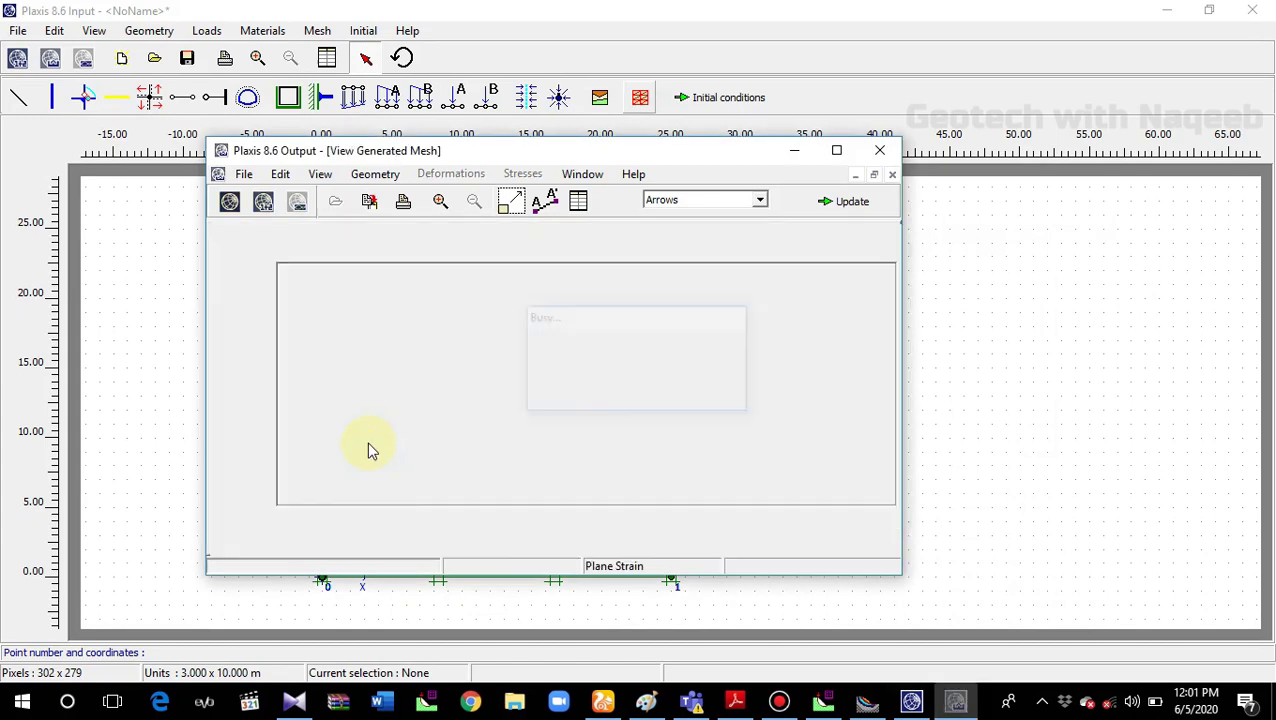
{"action": "left_click", "coordinate": [845, 203]}
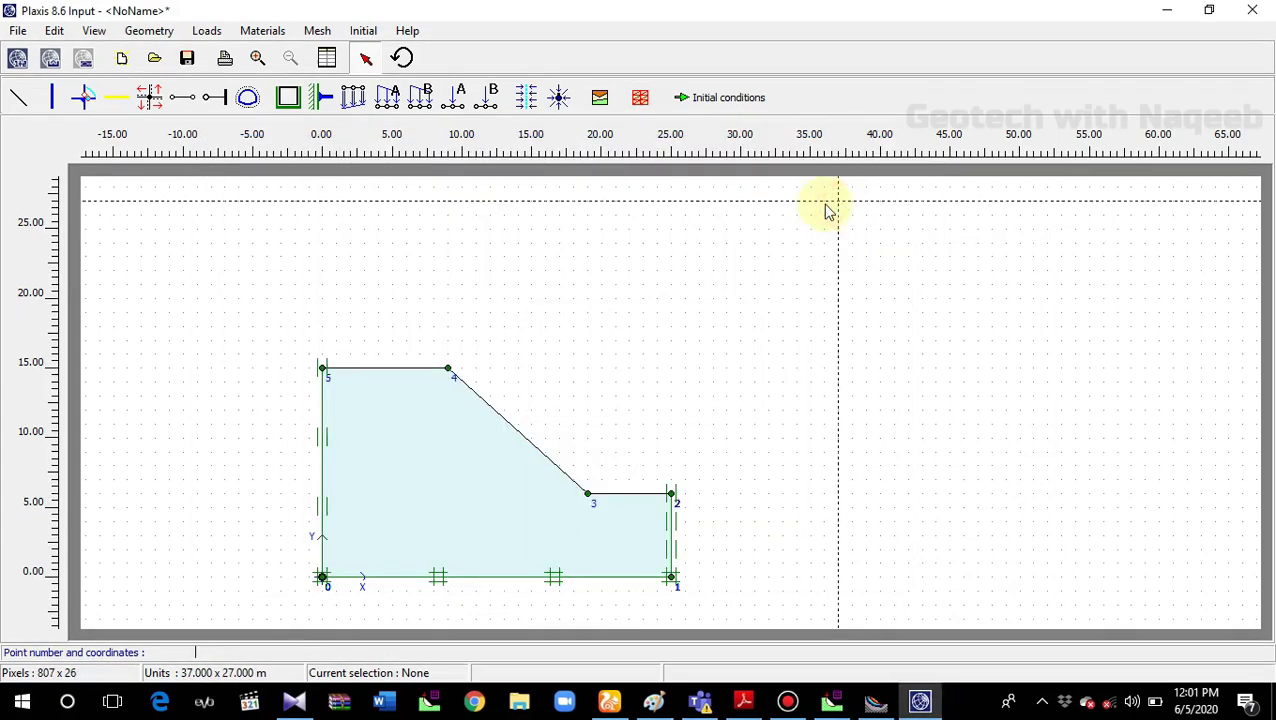
Step: Enter the initial conditions with a water weight of 10 kN/m³ and draw the phreatic level from (0,6) to (25,6)
{"action": "left_click", "coordinate": [714, 98]}
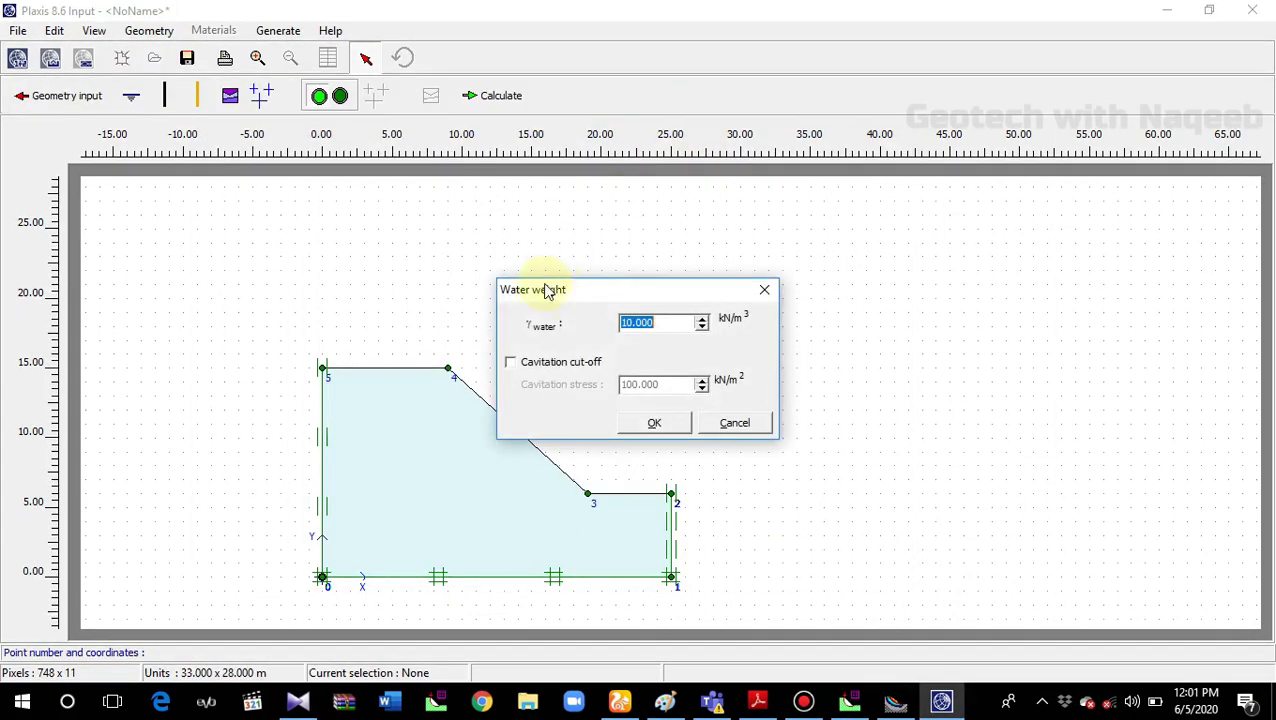
{"action": "left_click", "coordinate": [655, 421]}
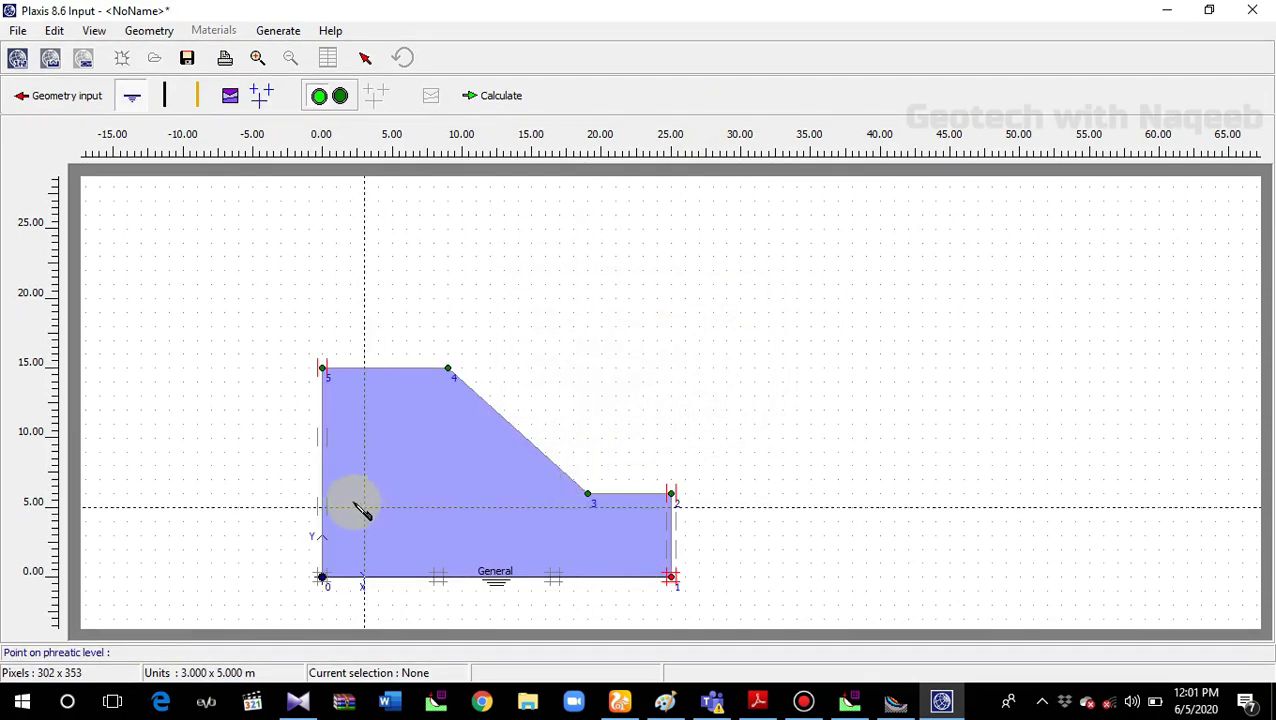
{"action": "left_click", "coordinate": [322, 494]}
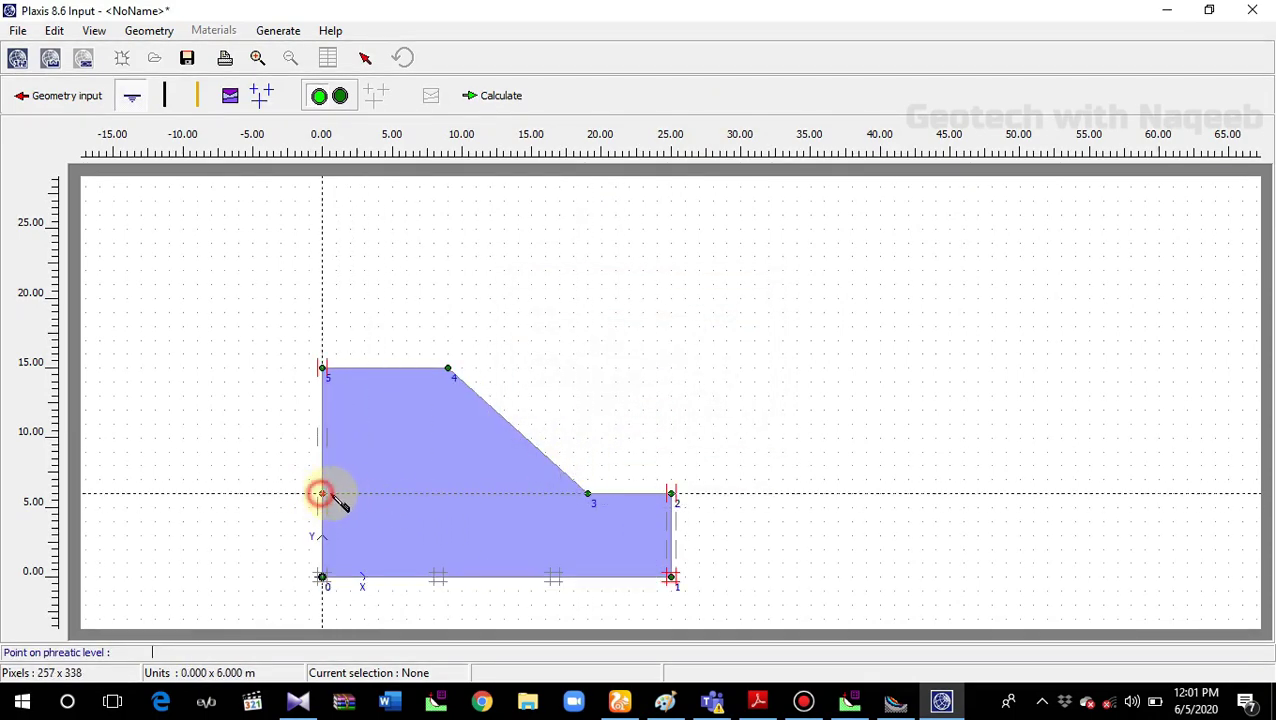
{"action": "left_click", "coordinate": [670, 494]}
{"action": "right_click", "coordinate": [670, 494]}
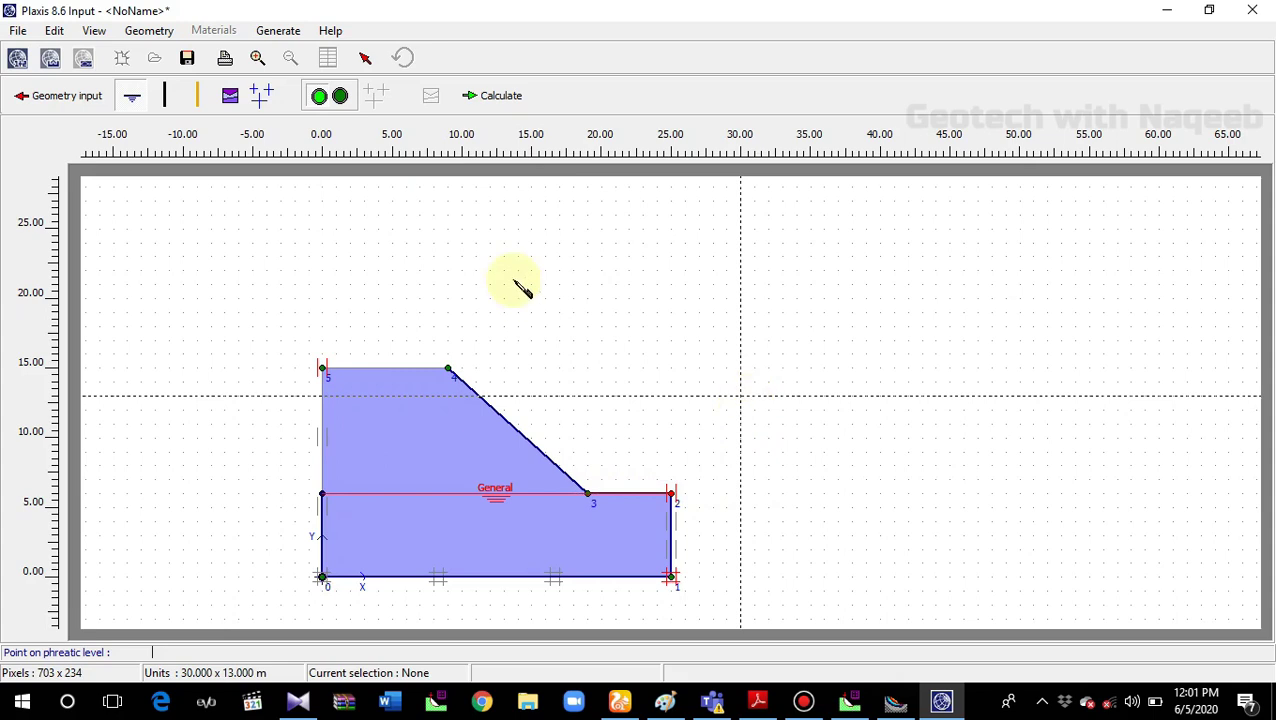
Step: Generate the water pressures from the phreatic level and return to the initial conditions model
{"action": "left_click", "coordinate": [262, 97]}
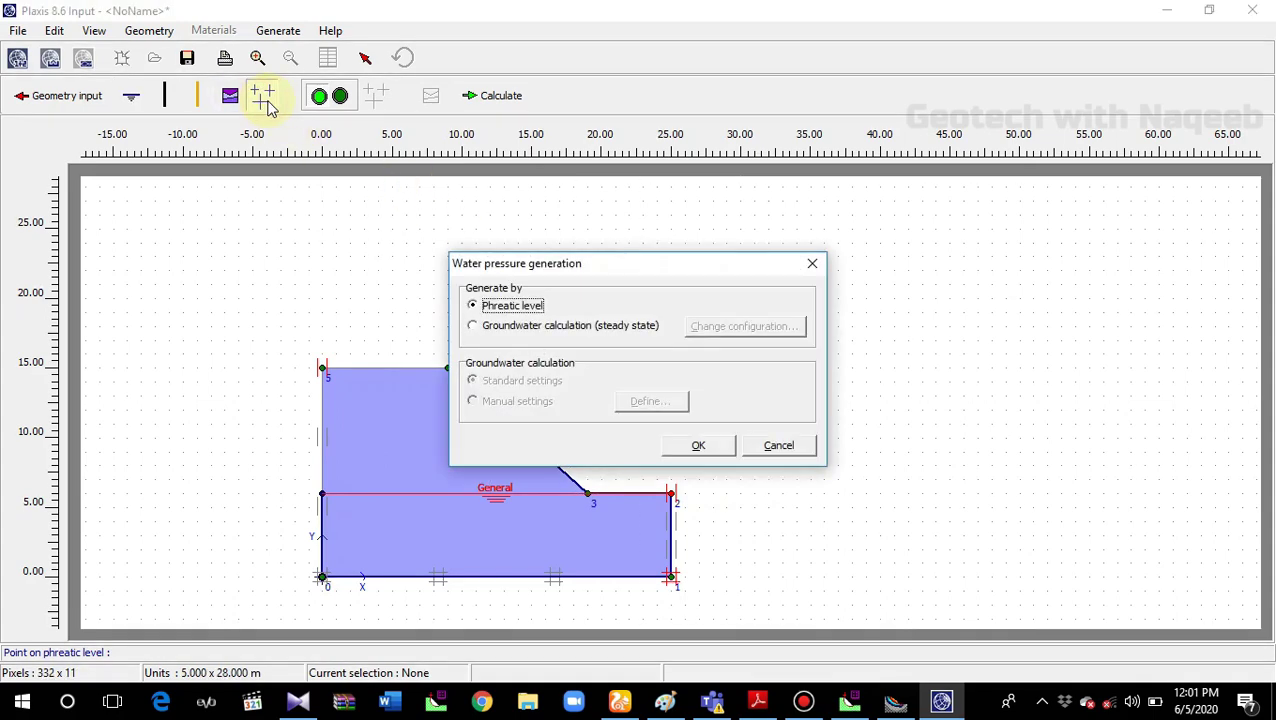
{"action": "left_click", "coordinate": [699, 445]}
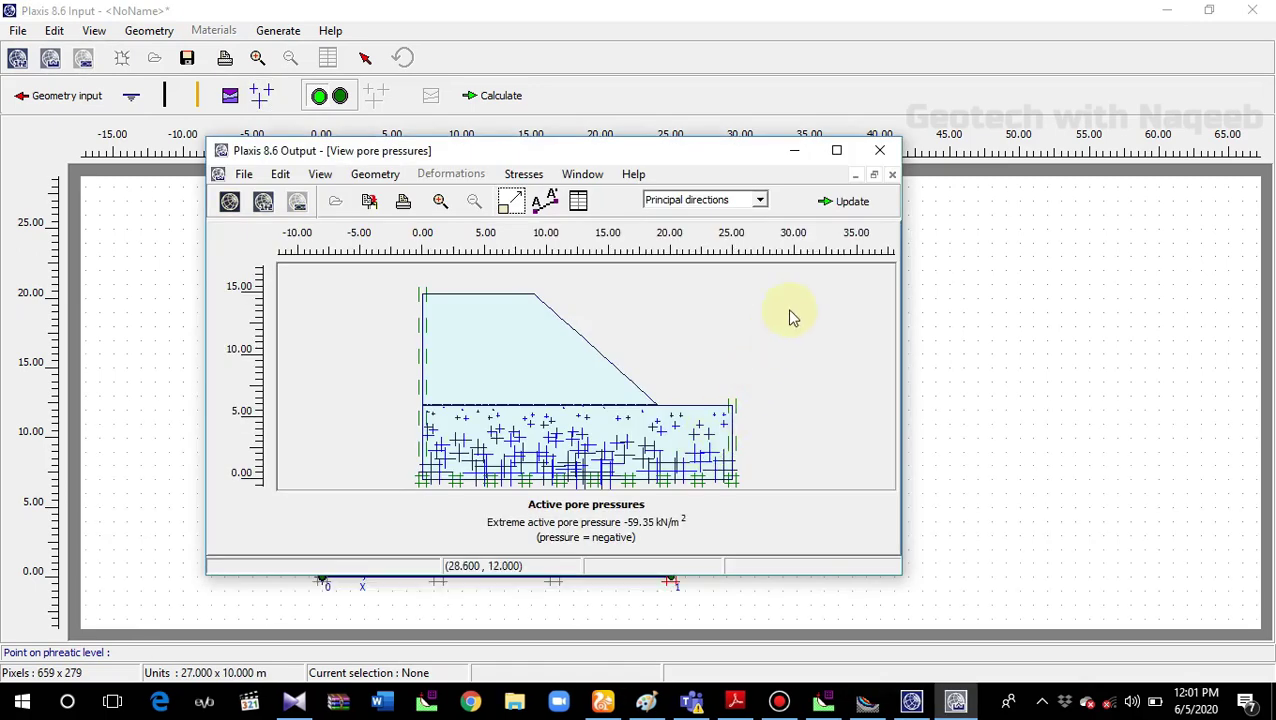
{"action": "left_click", "coordinate": [849, 214]}
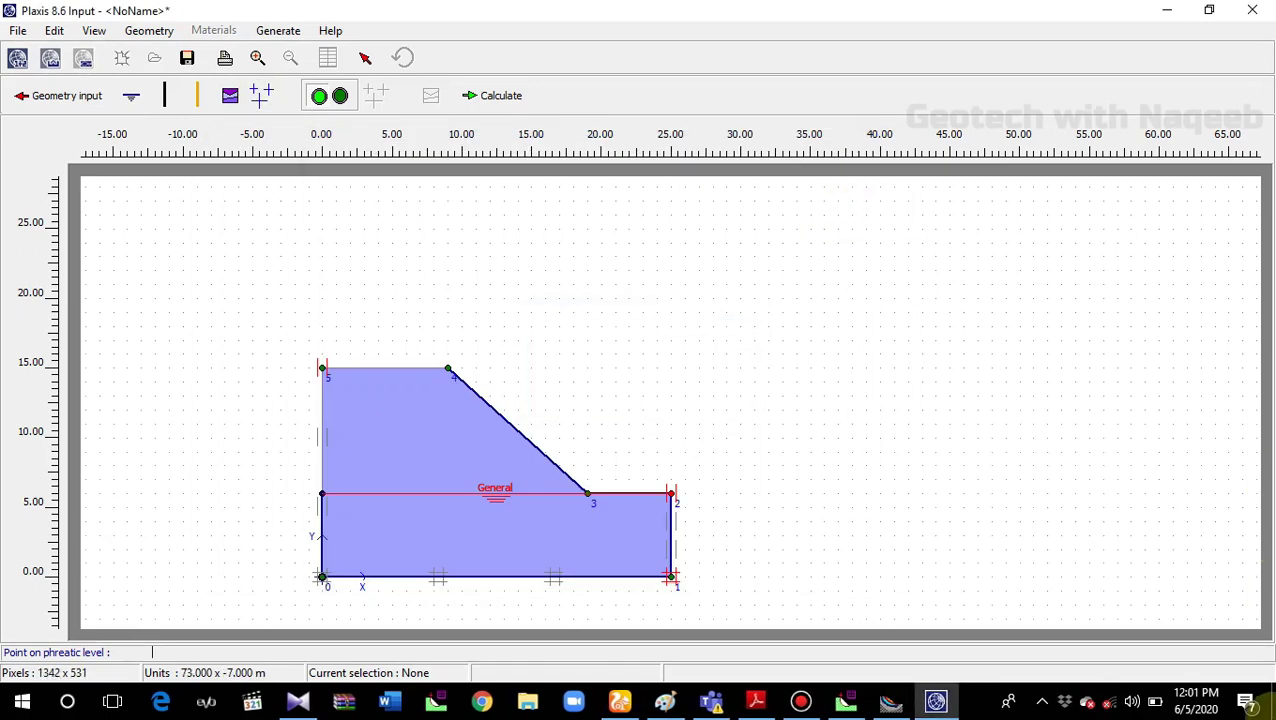
Step: Generate the initial stresses with the K0-procedure, using a ΣM-weight of 1.000 and K0 of 0.500
{"action": "left_click", "coordinate": [343, 97]}
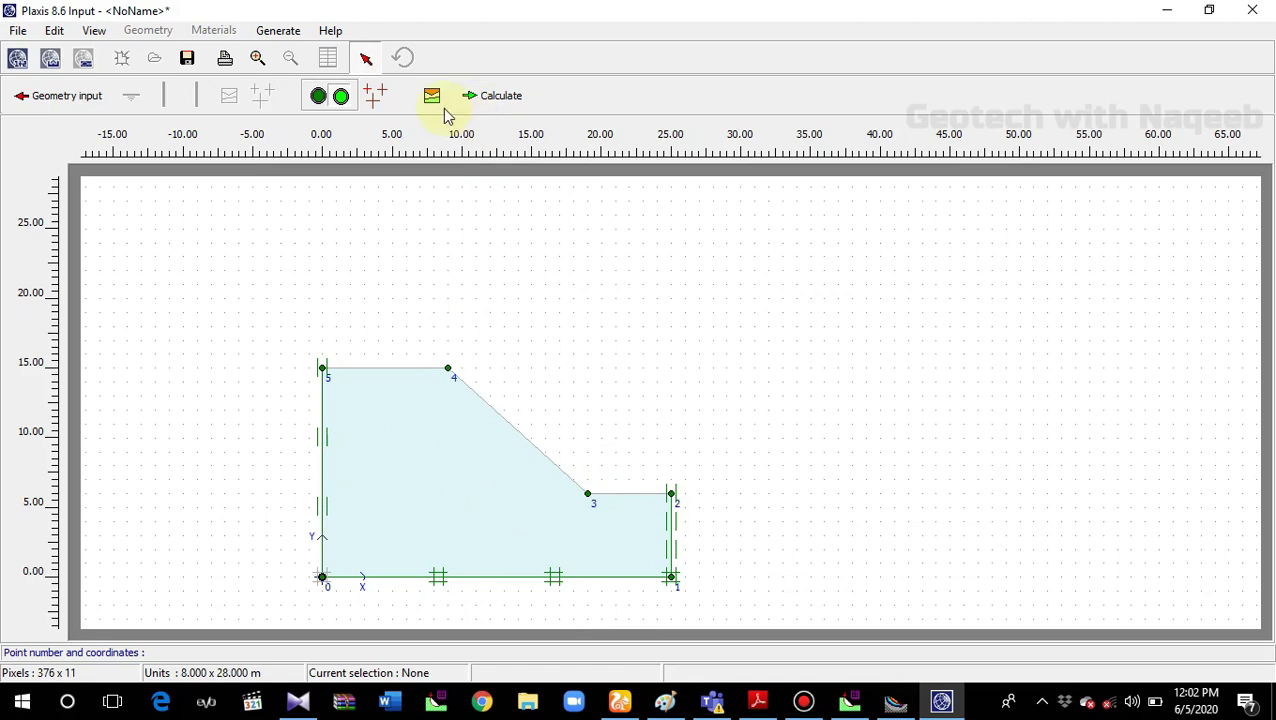
{"action": "left_click", "coordinate": [373, 106]}
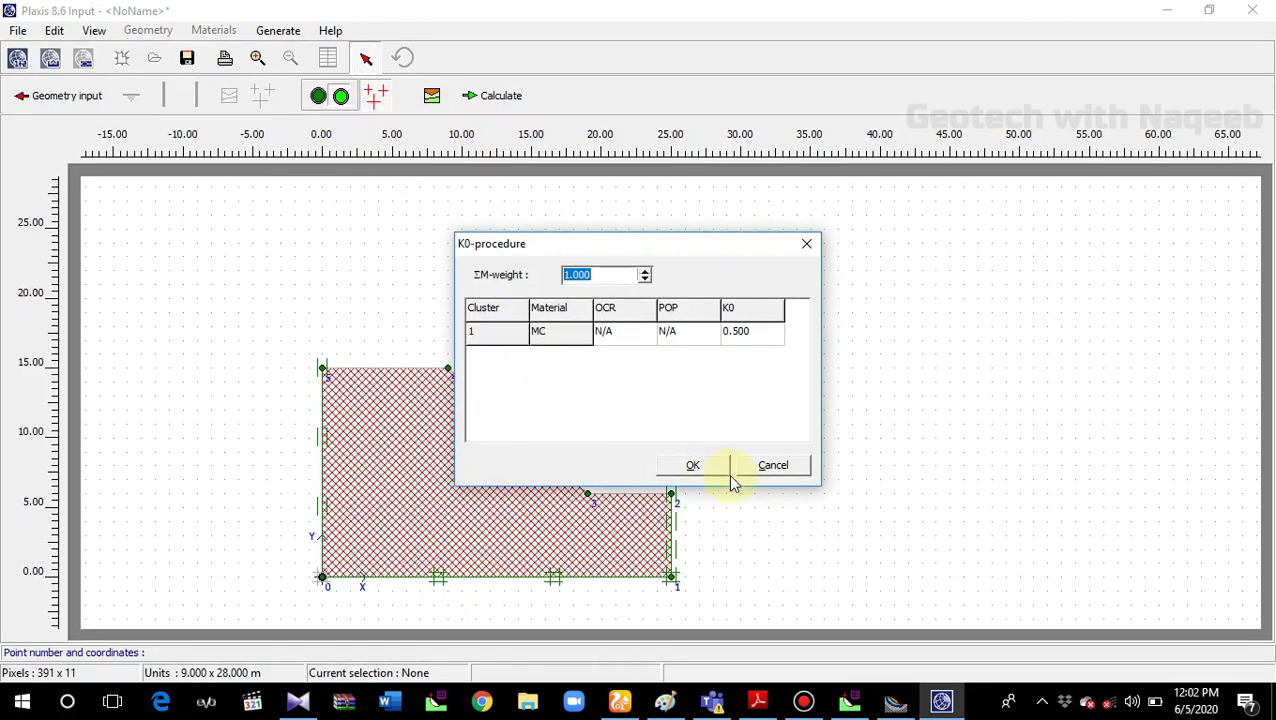
{"action": "left_click", "coordinate": [693, 468]}
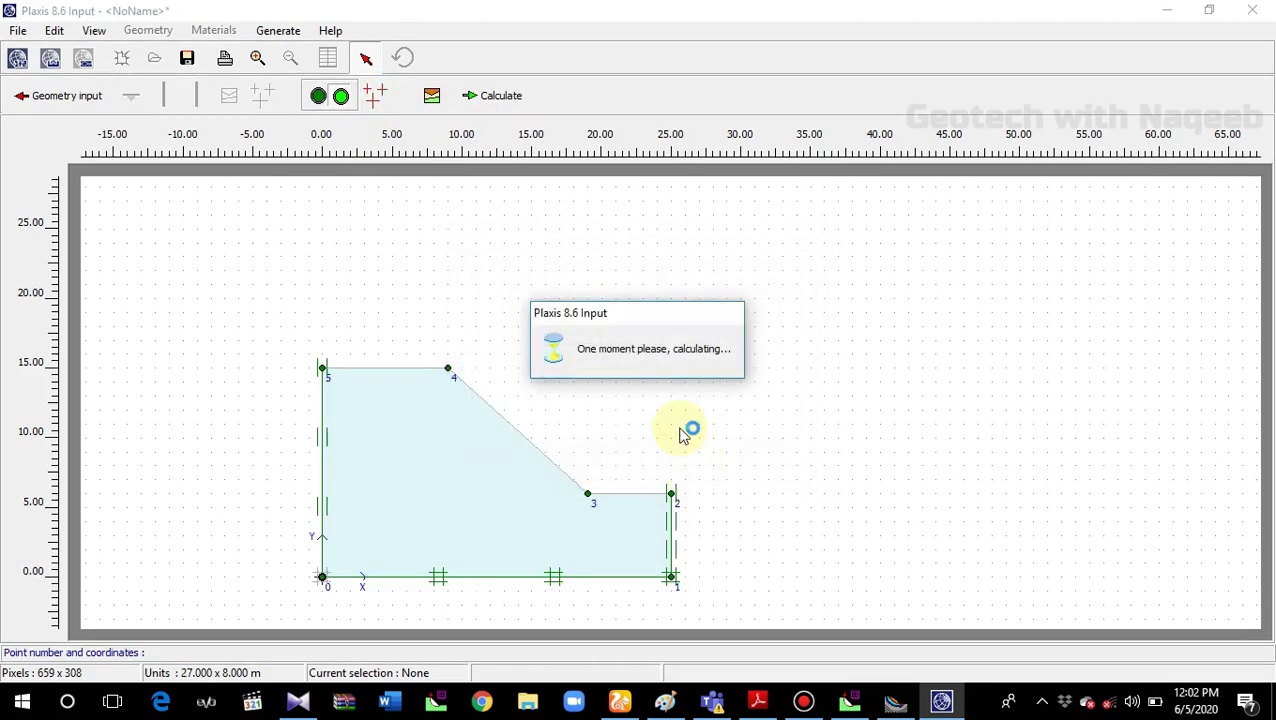
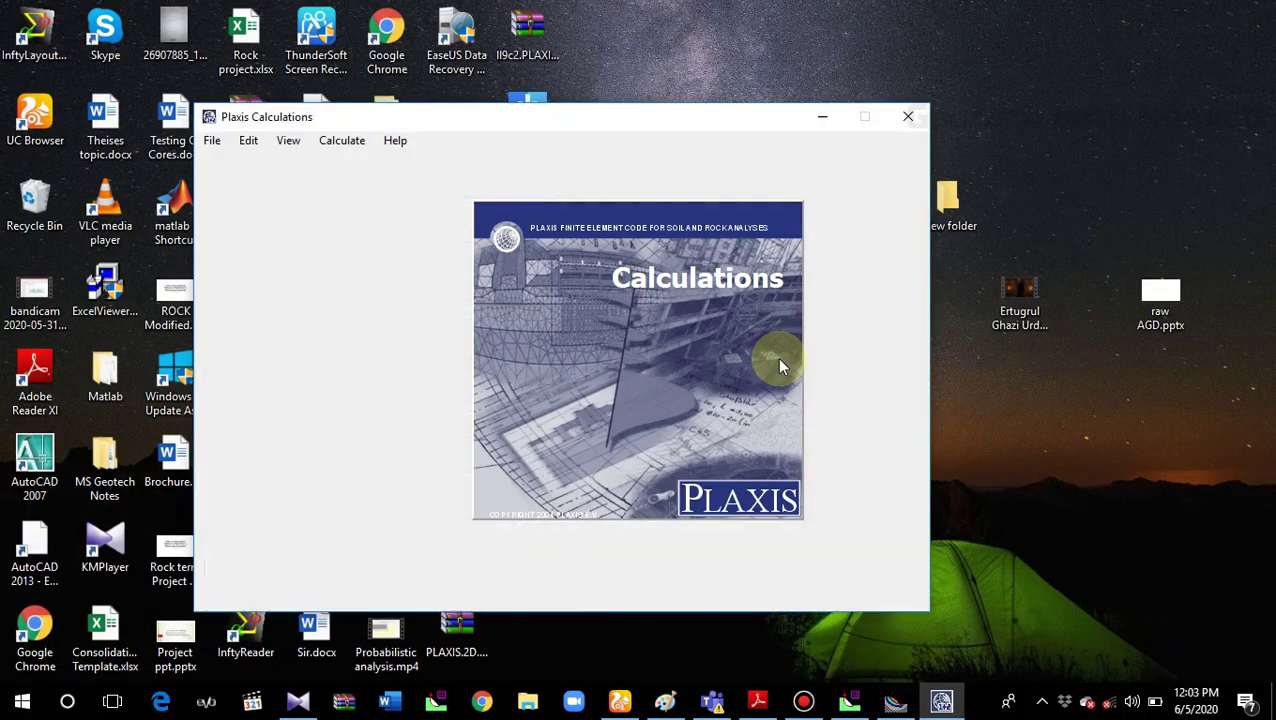
Step: Define phase 1 as a Phi/c reduction with 100 additional steps and an incremental multiplier Msf of 0.1
{"action": "left_click", "coordinate": [781, 416]}
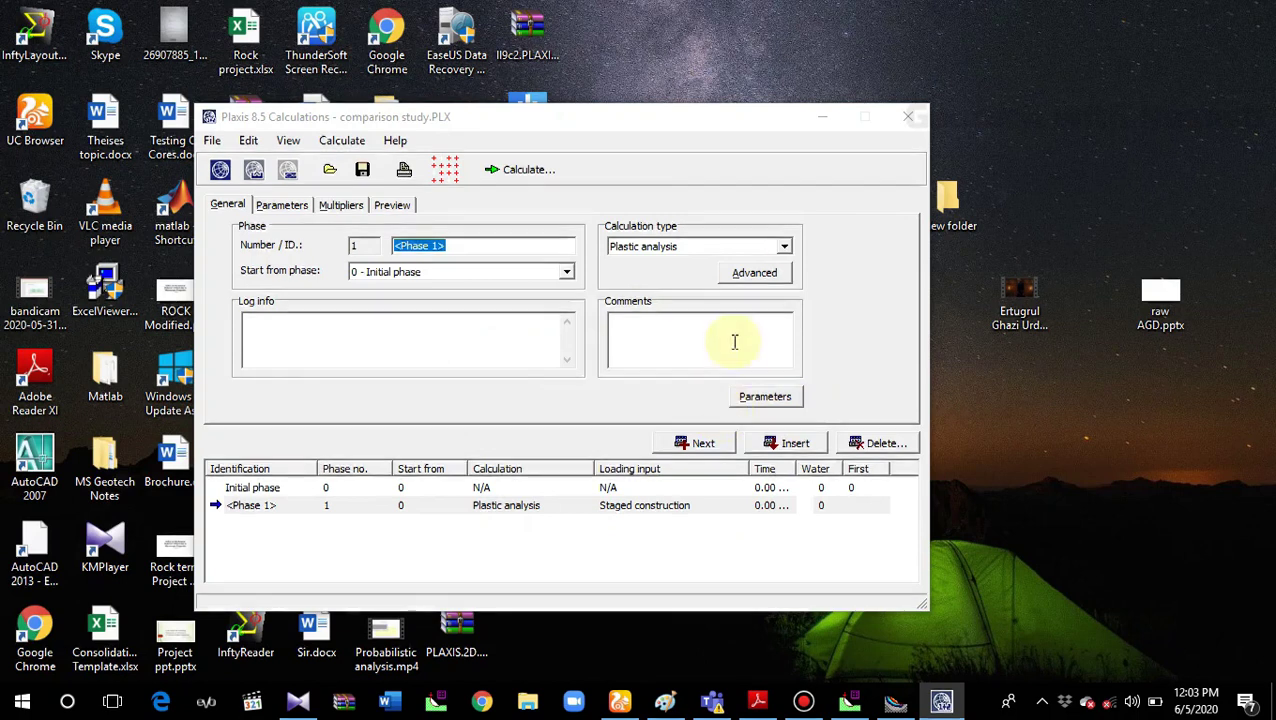
{"action": "left_click", "coordinate": [783, 247]}
{"action": "left_click", "coordinate": [668, 289]}
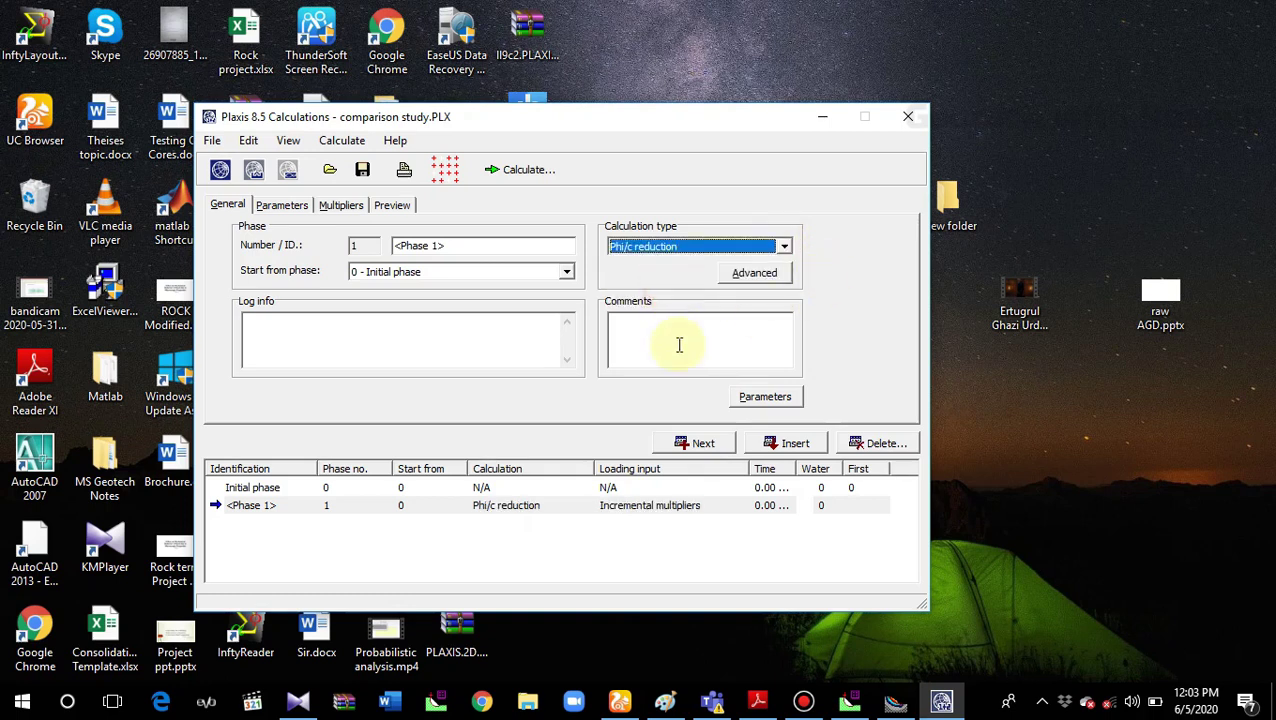
{"action": "left_click", "coordinate": [755, 397]}
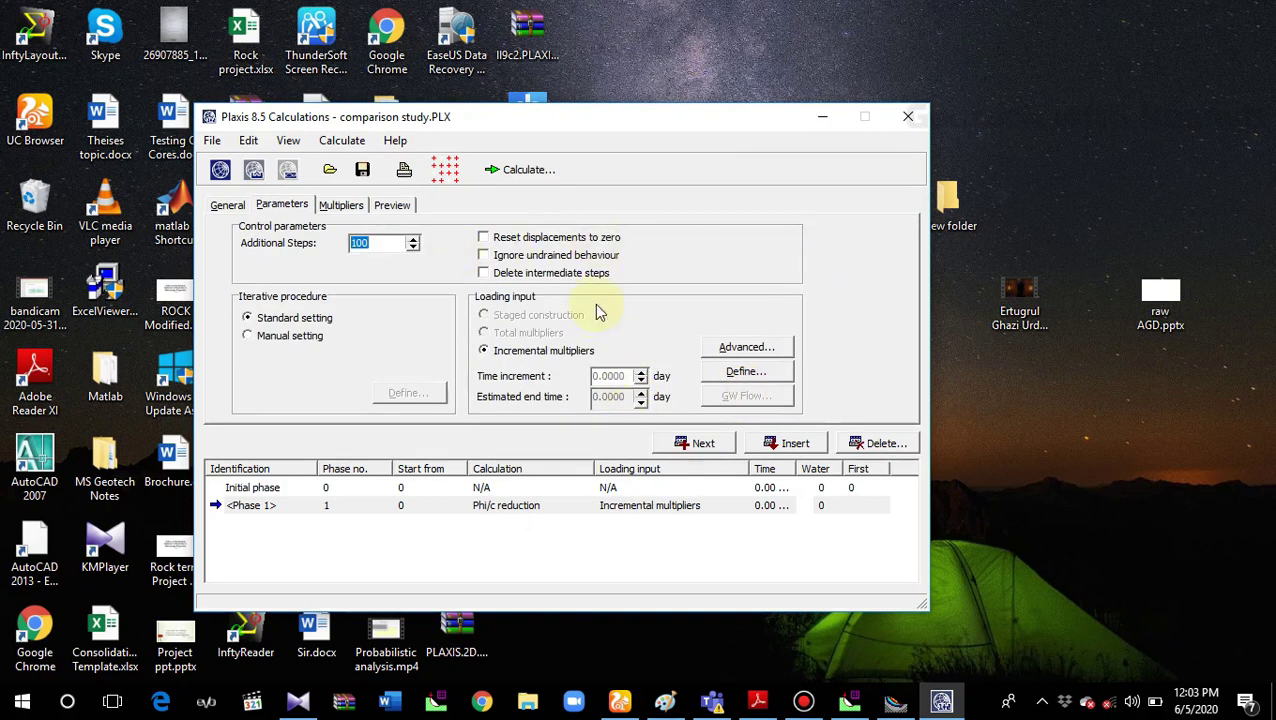
{"action": "left_click", "coordinate": [745, 373]}
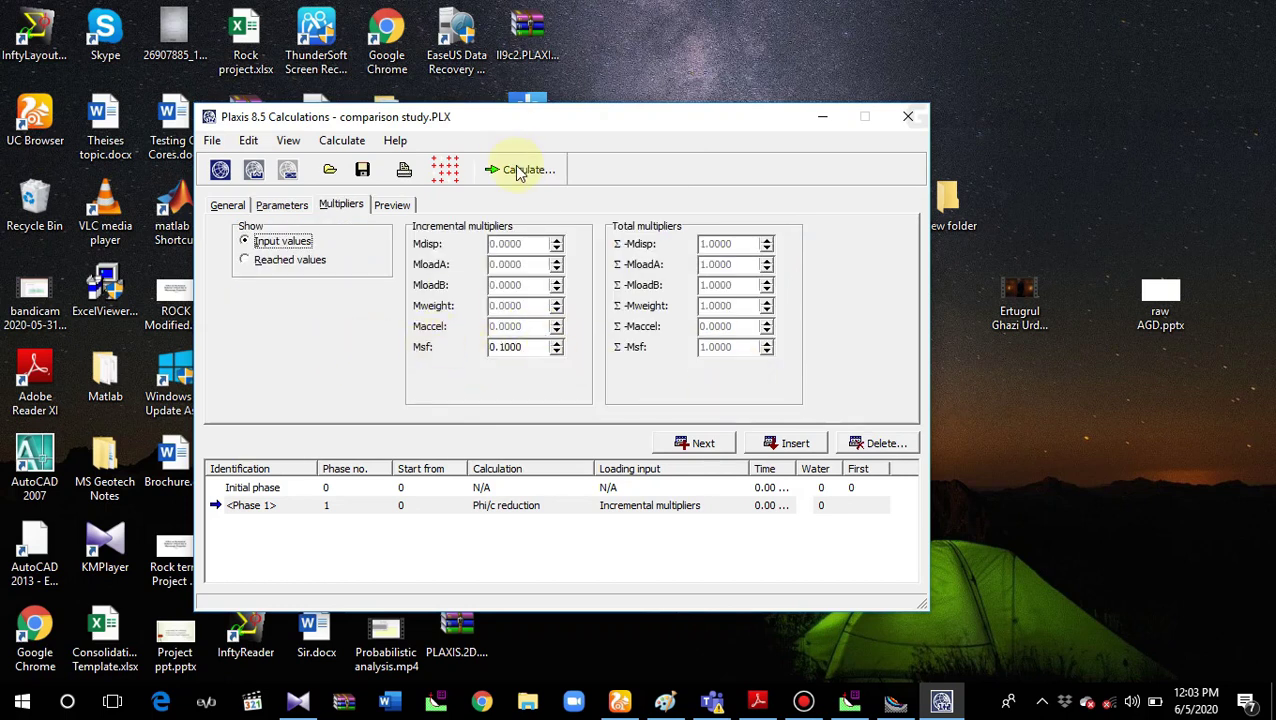
Step: Select the slope's toe and crest nodes as curve points and update the calculation
{"action": "left_click", "coordinate": [445, 170]}
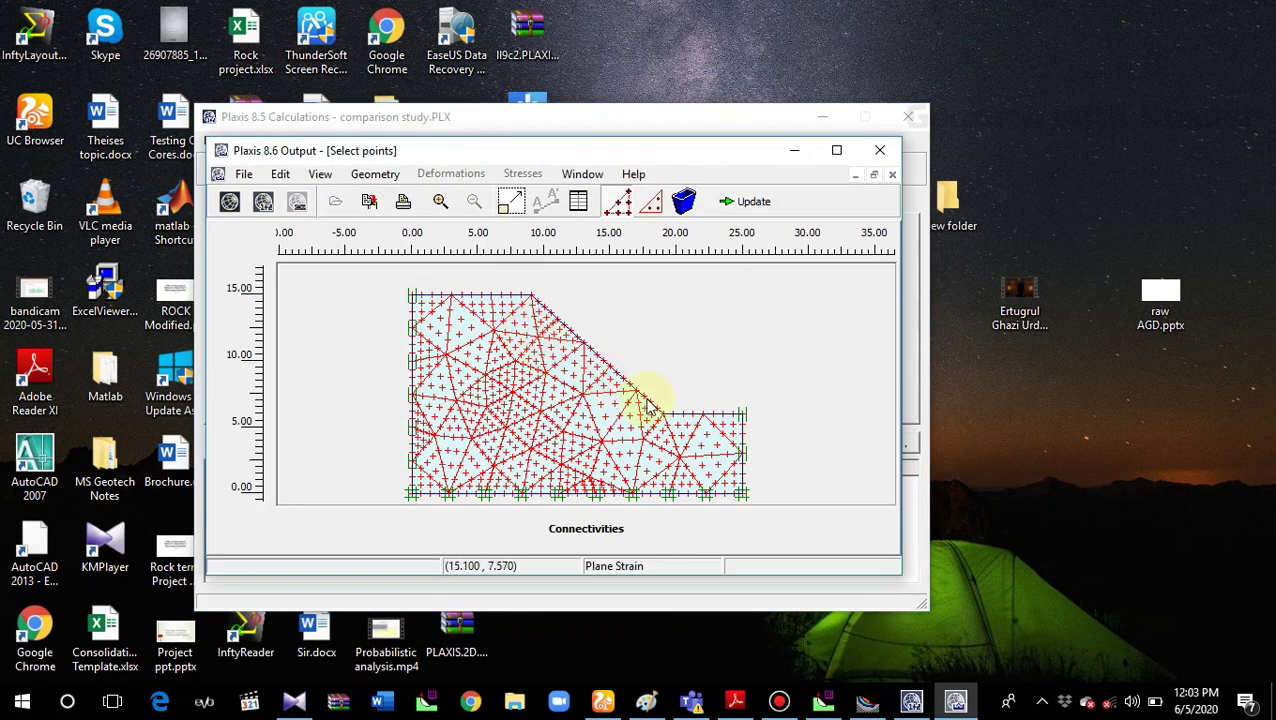
{"action": "left_click", "coordinate": [659, 410]}
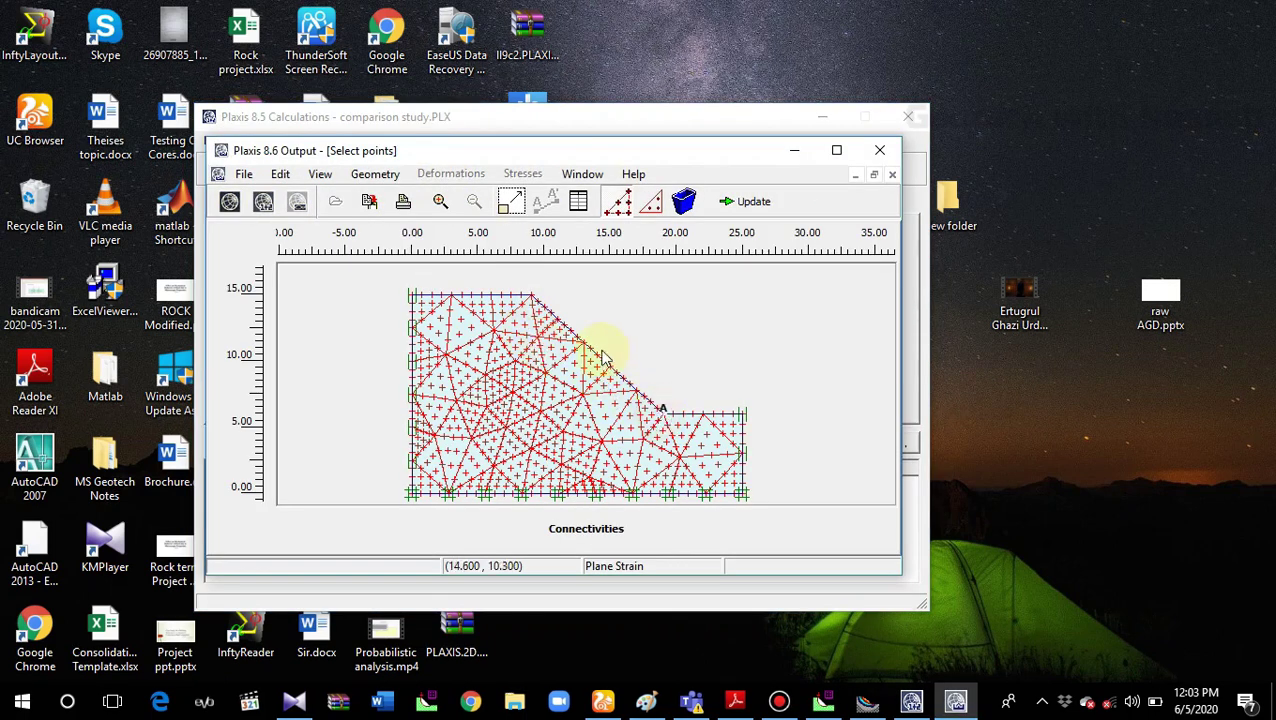
{"action": "left_click", "coordinate": [530, 292]}
{"action": "left_click", "coordinate": [748, 201]}
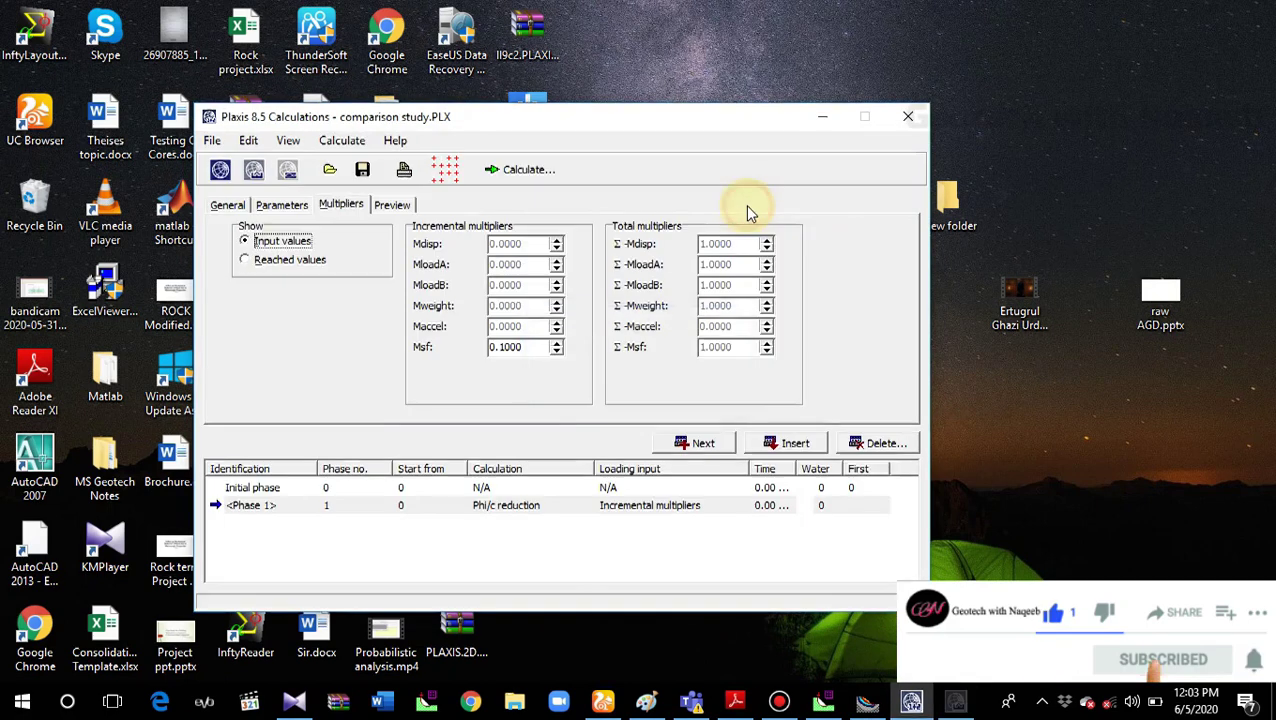
Step: Run the phase 1 calculation and dismiss the version warnings
{"action": "left_click", "coordinate": [527, 172]}
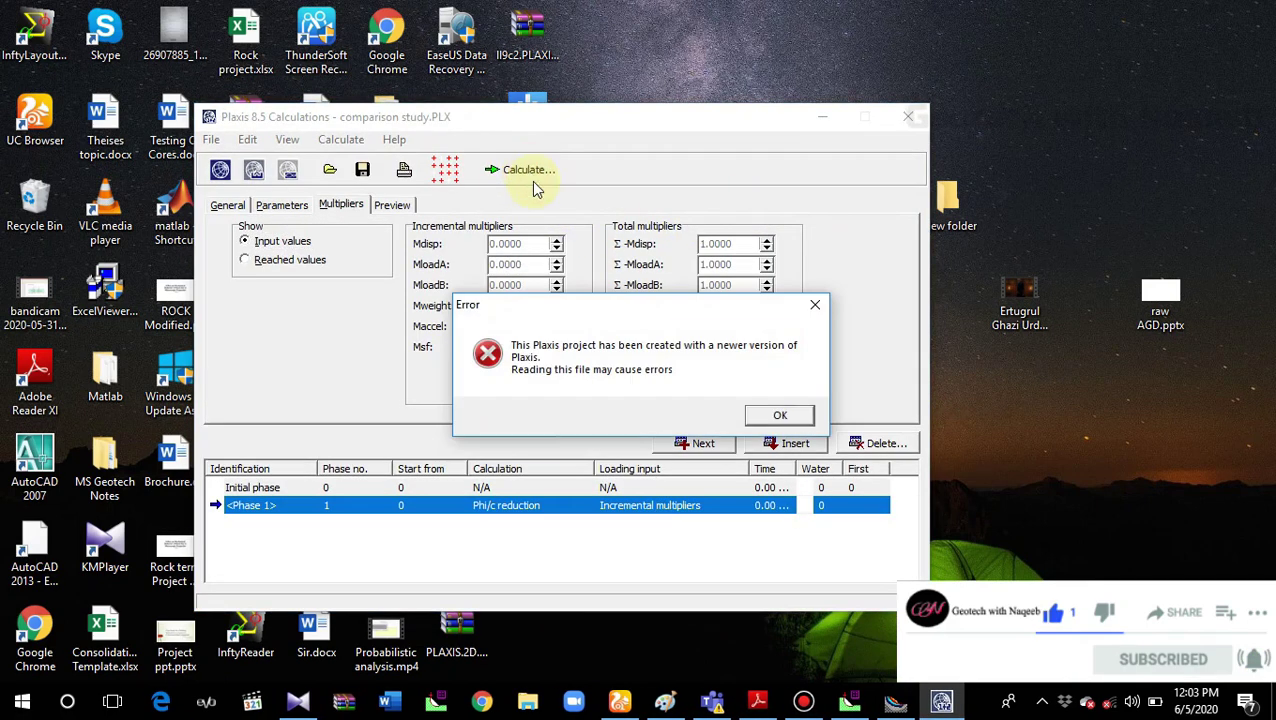
{"action": "left_click", "coordinate": [780, 420]}
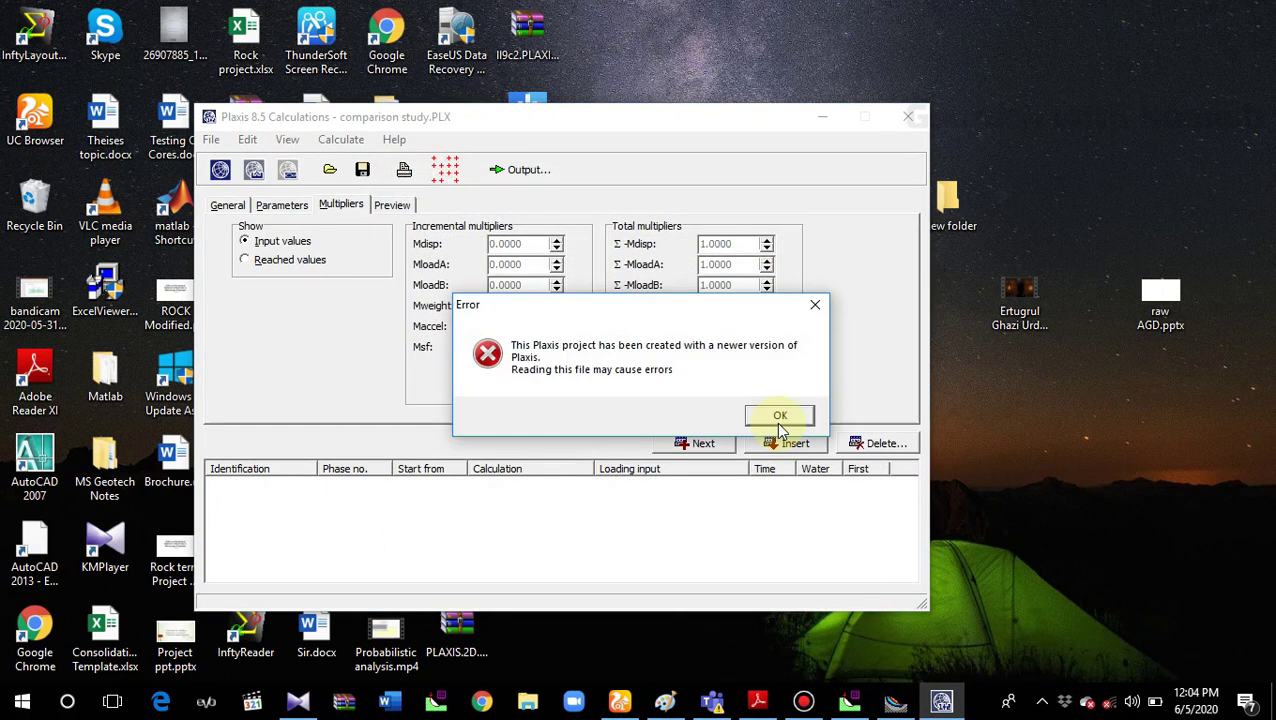
{"action": "left_click", "coordinate": [779, 422]}
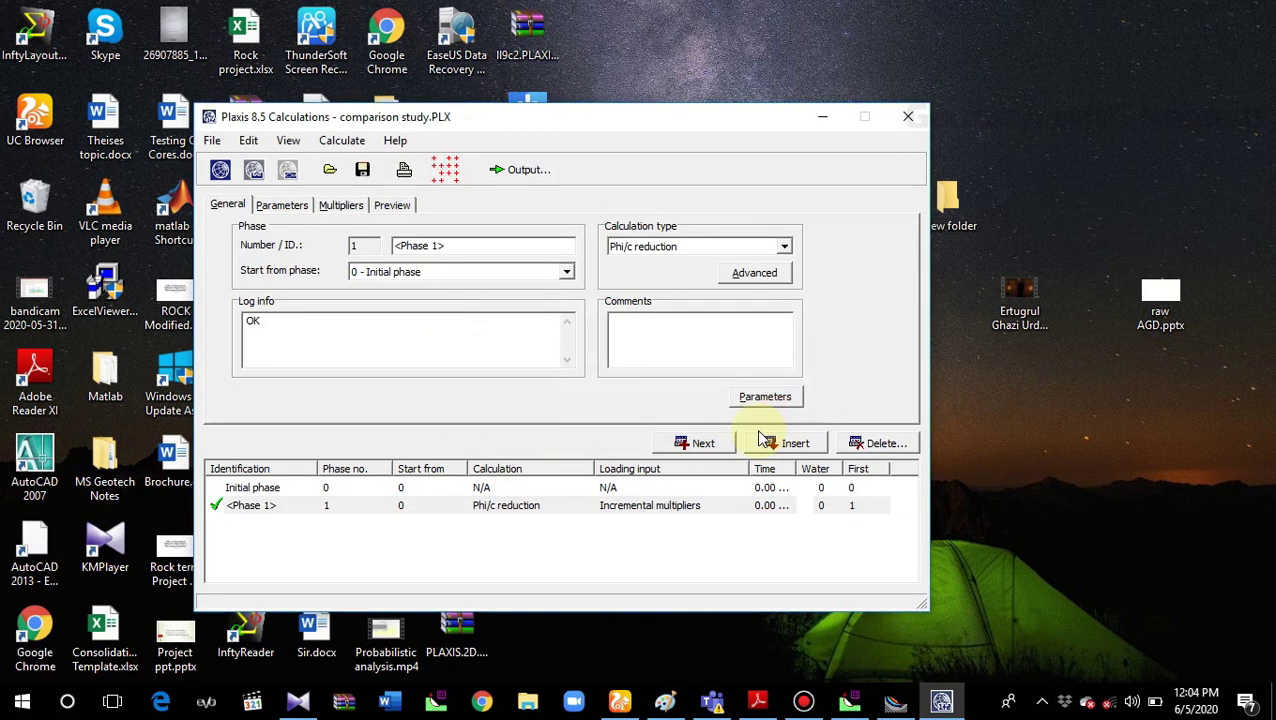
Step: Open the phase 1 output in a maximized window and display the total displacements as shadings
{"action": "left_click", "coordinate": [518, 170]}
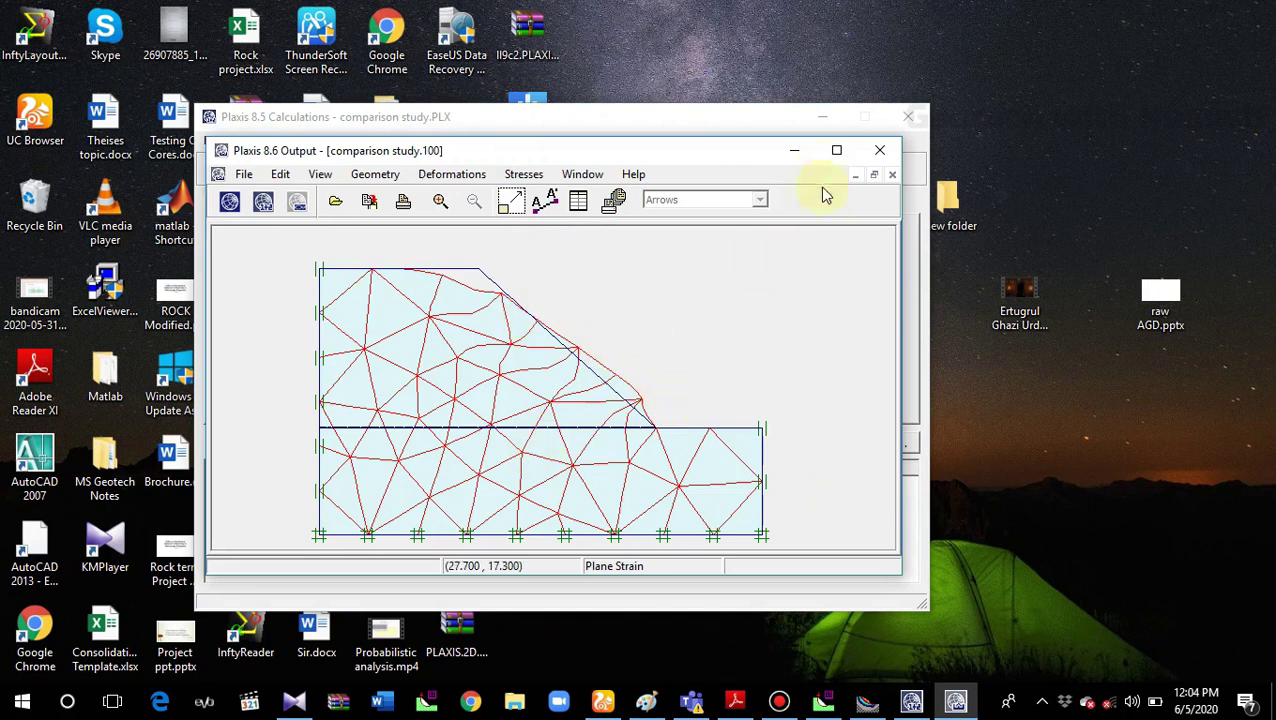
{"action": "left_click", "coordinate": [836, 150]}
{"action": "left_click", "coordinate": [248, 31]}
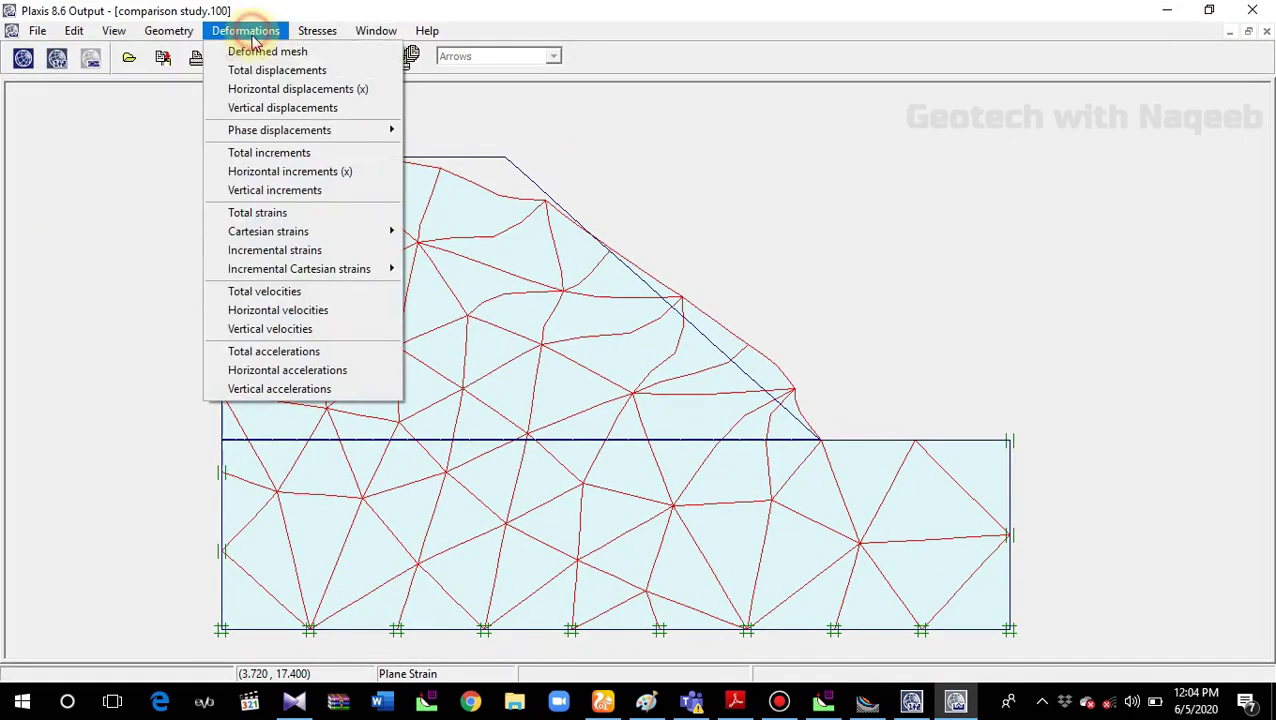
{"action": "left_click", "coordinate": [256, 70]}
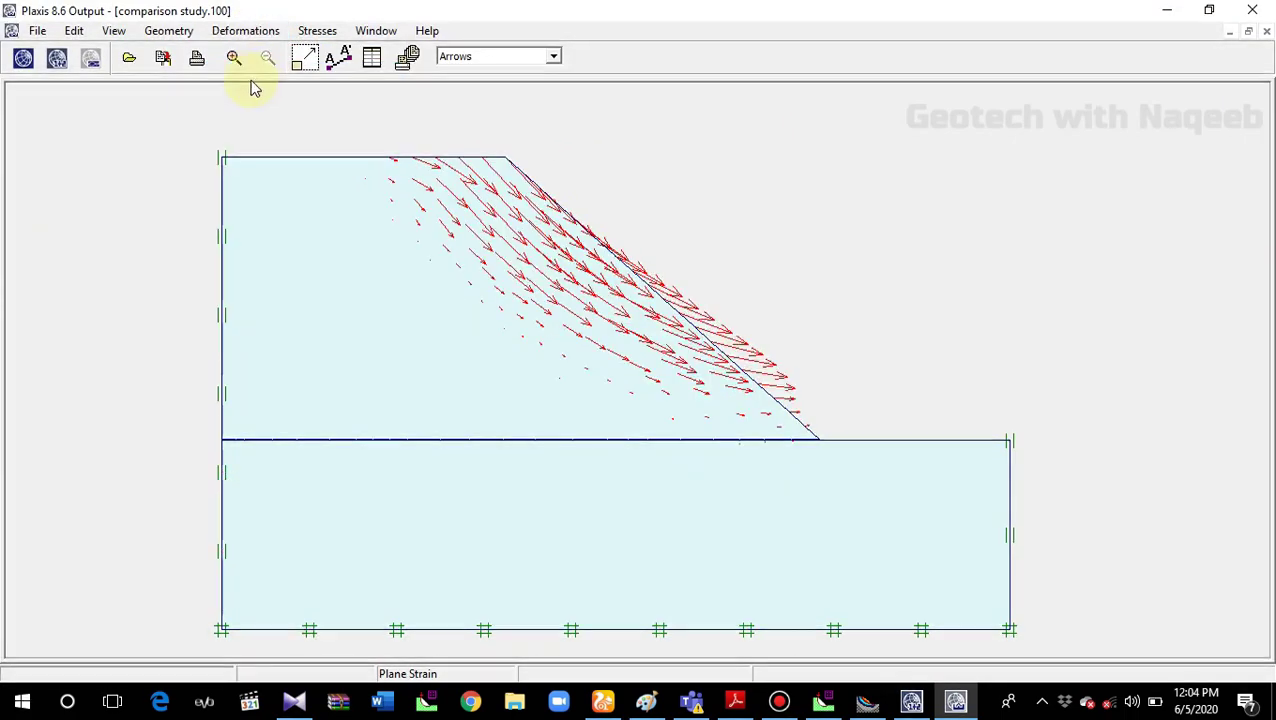
{"action": "left_click", "coordinate": [554, 56]}
{"action": "left_click", "coordinate": [504, 97]}
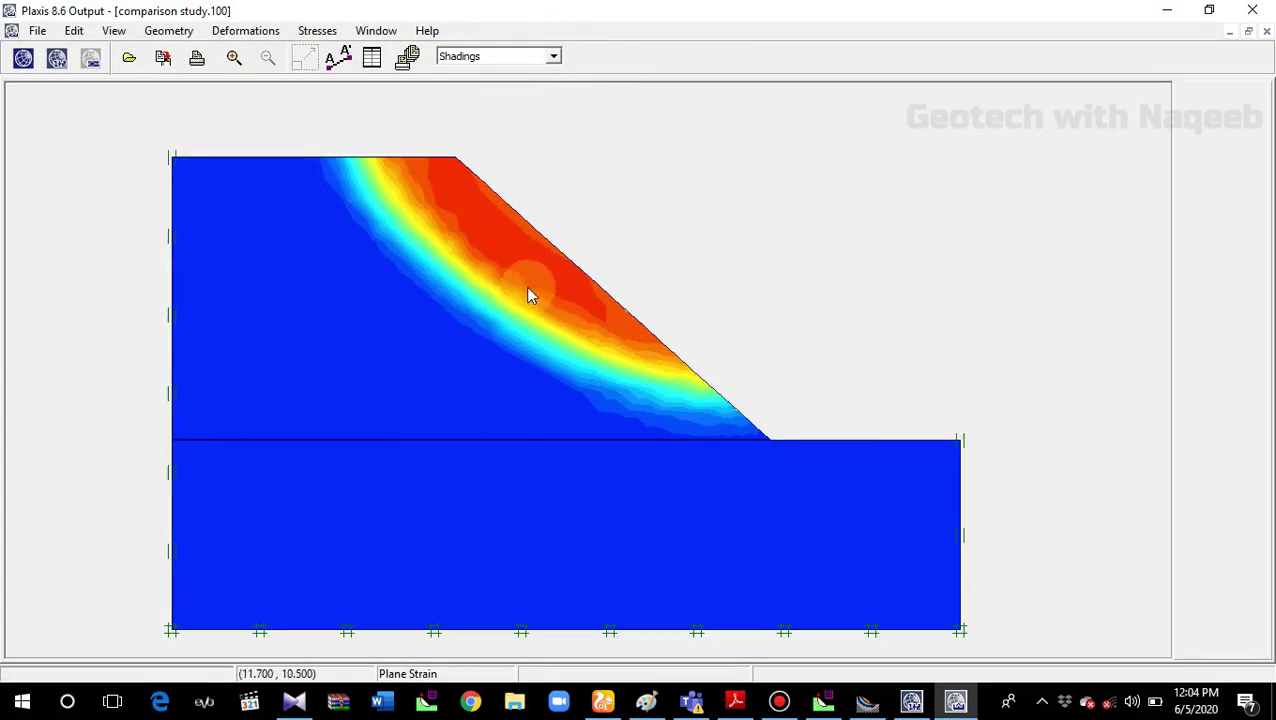
Step: Check the total strength reduction factor in the calculation information
{"action": "left_click", "coordinate": [113, 31]}
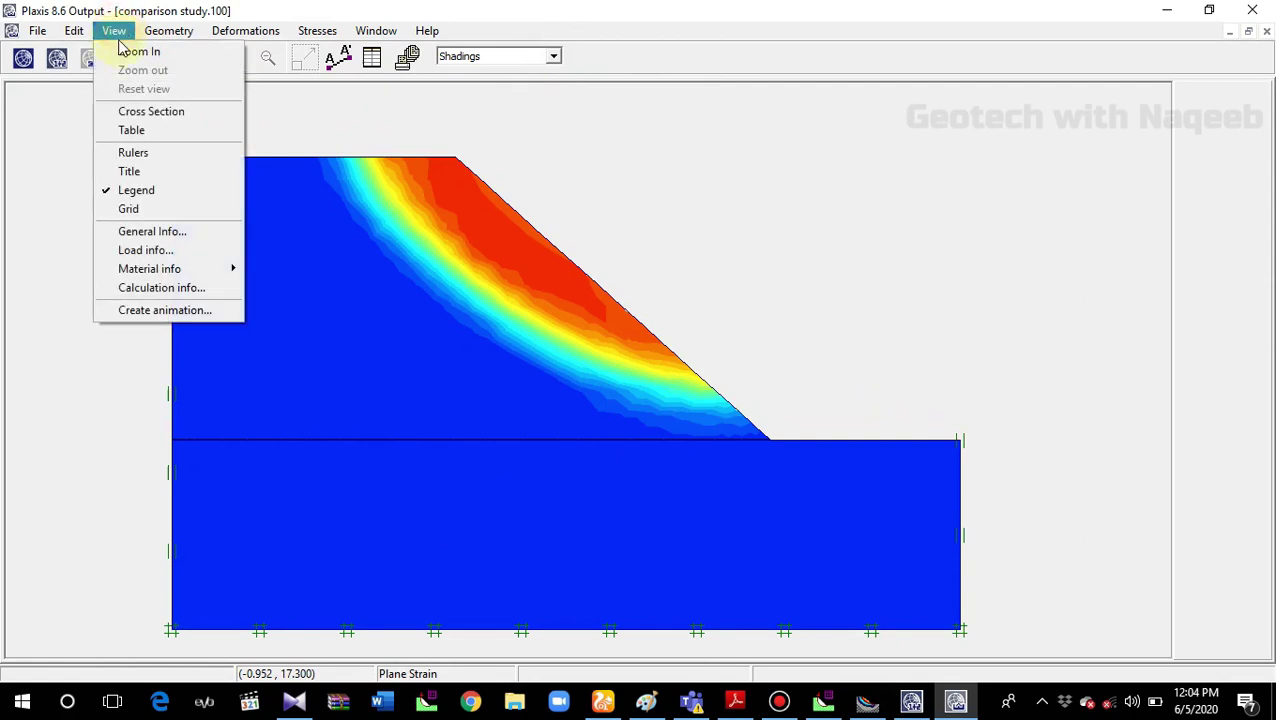
{"action": "left_click", "coordinate": [131, 287]}
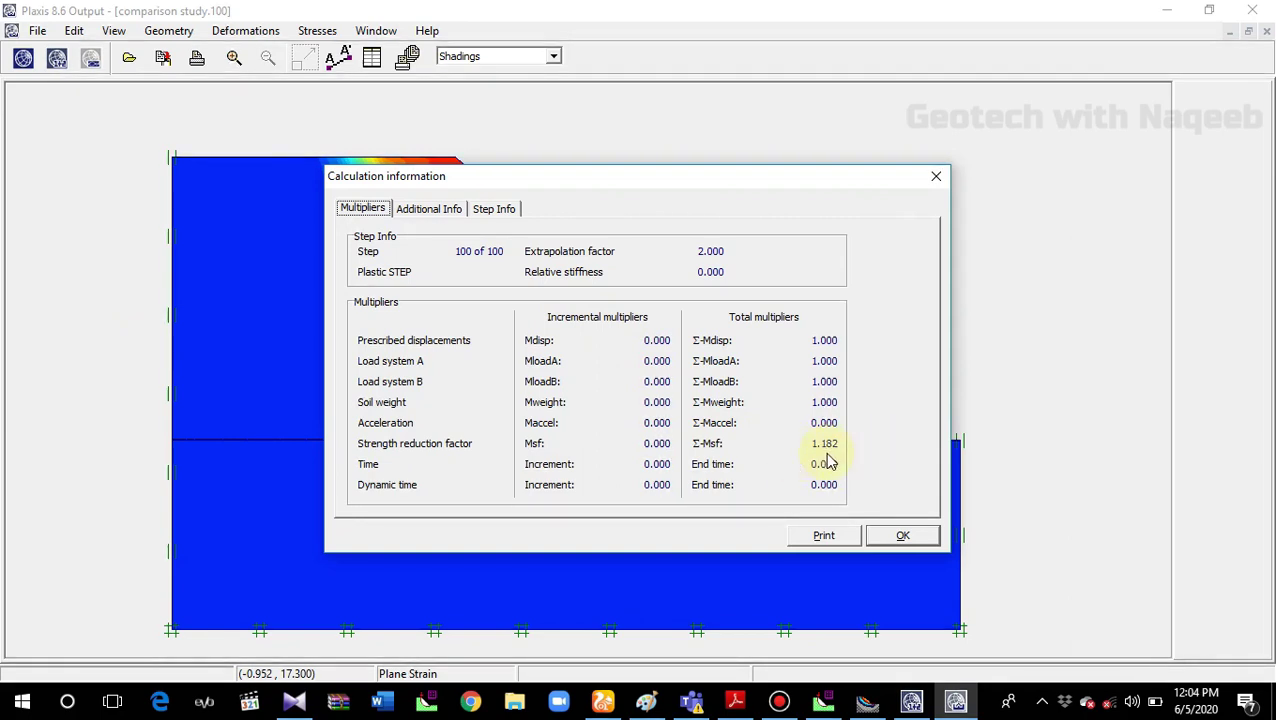
{"action": "left_click", "coordinate": [900, 535]}
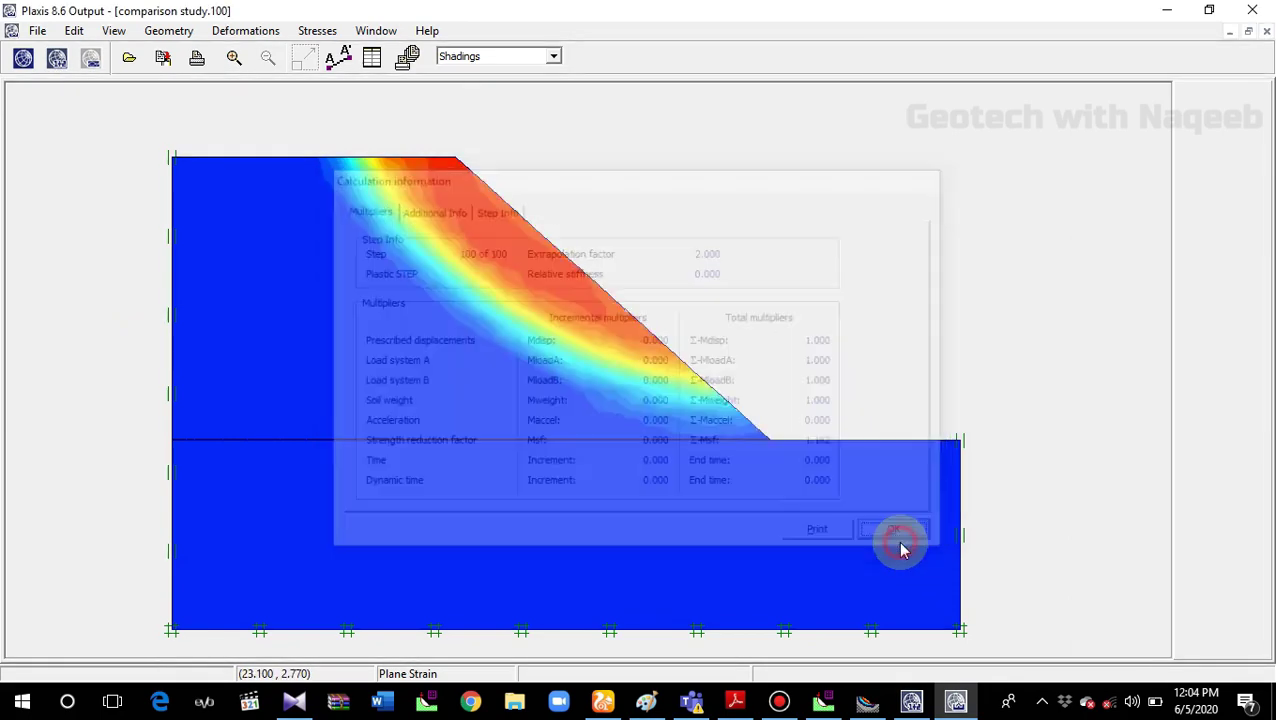
Step: Create a new chart from comparison study.PLX plotting Sum-Msf against displacement |U| at point A
{"action": "left_click", "coordinate": [91, 59]}
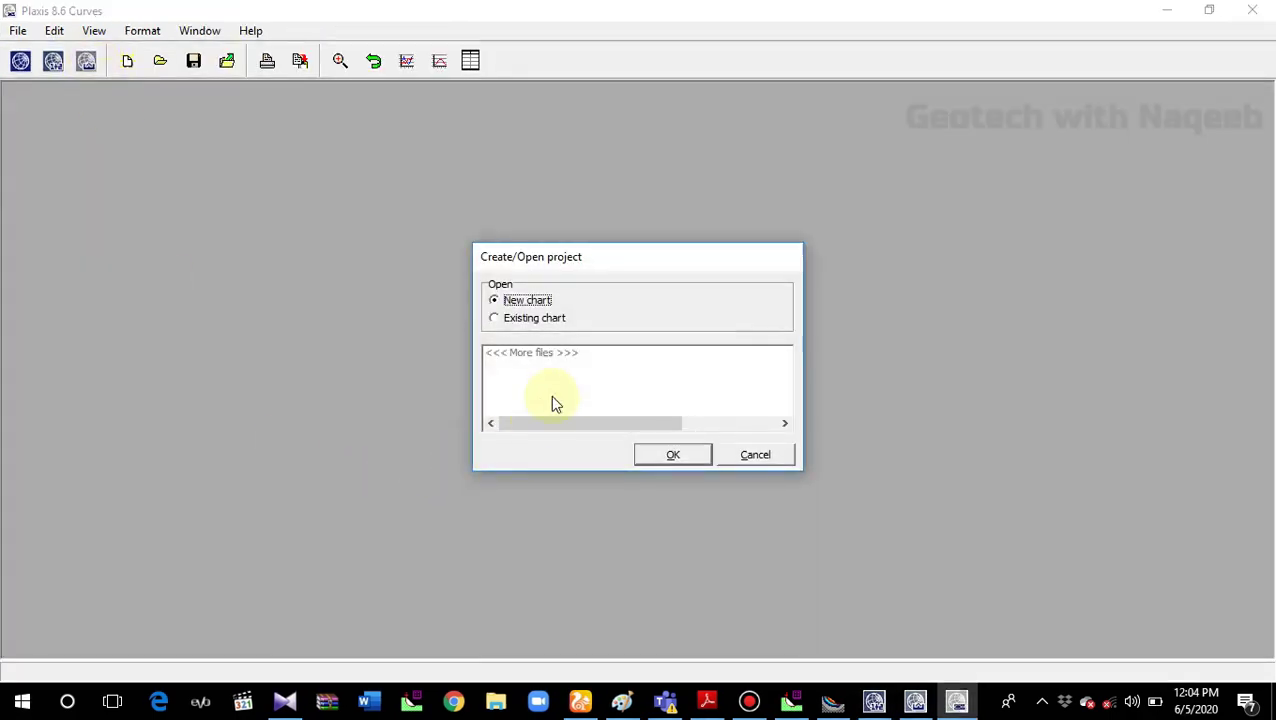
{"action": "left_click", "coordinate": [672, 457]}
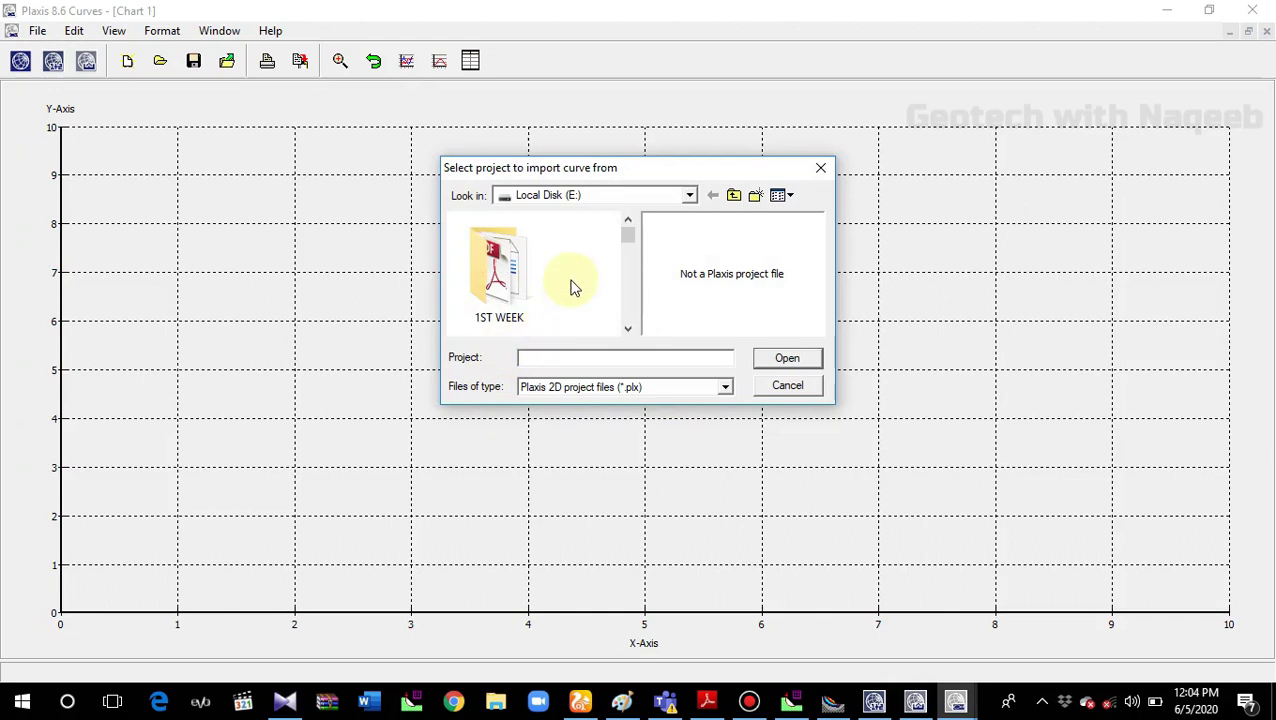
{"action": "scroll", "coordinate": [573, 287], "scroll_direction": "down", "scroll_amount": 3}
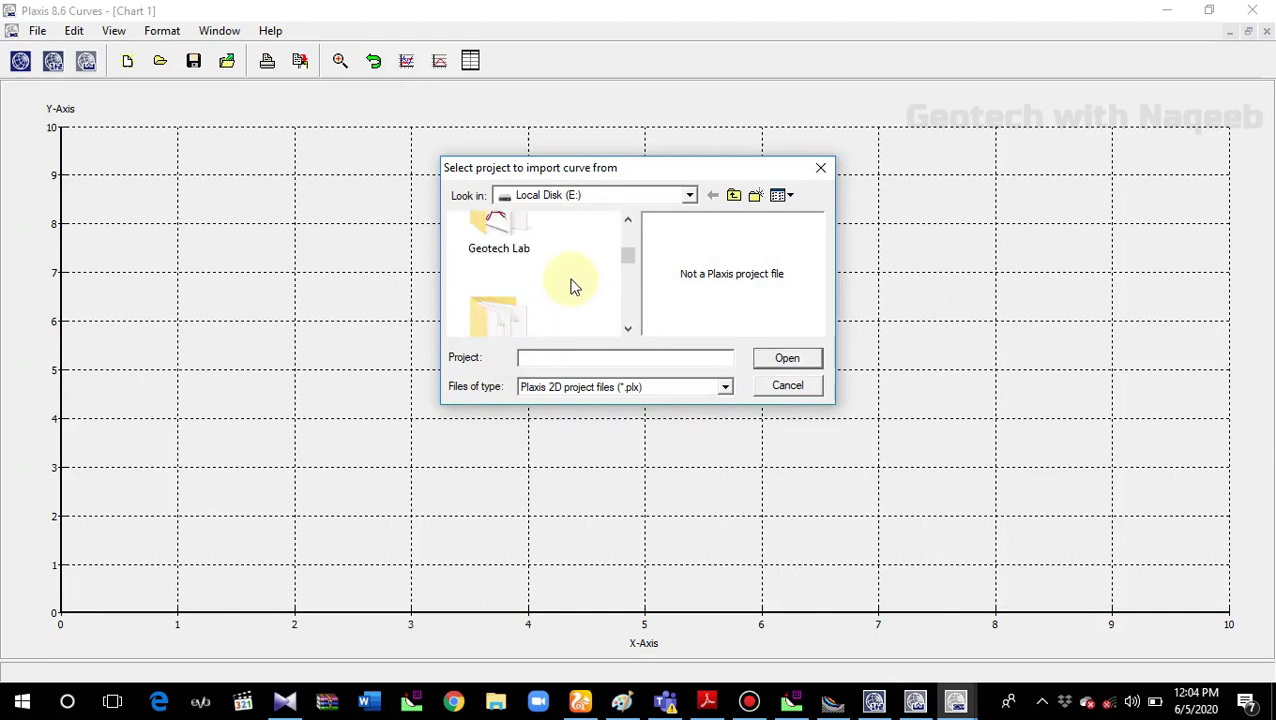
{"action": "scroll", "coordinate": [573, 287], "scroll_direction": "down", "scroll_amount": 8}
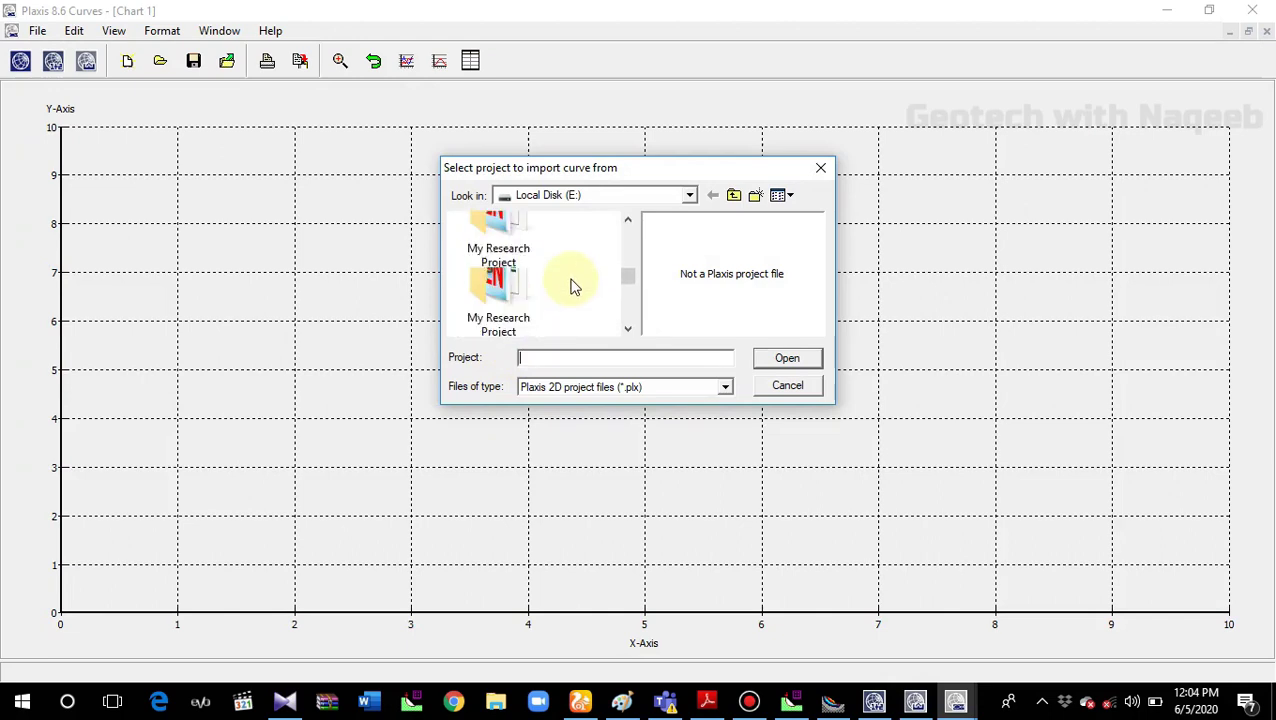
{"action": "scroll", "coordinate": [573, 287], "scroll_direction": "down", "scroll_amount": 4}
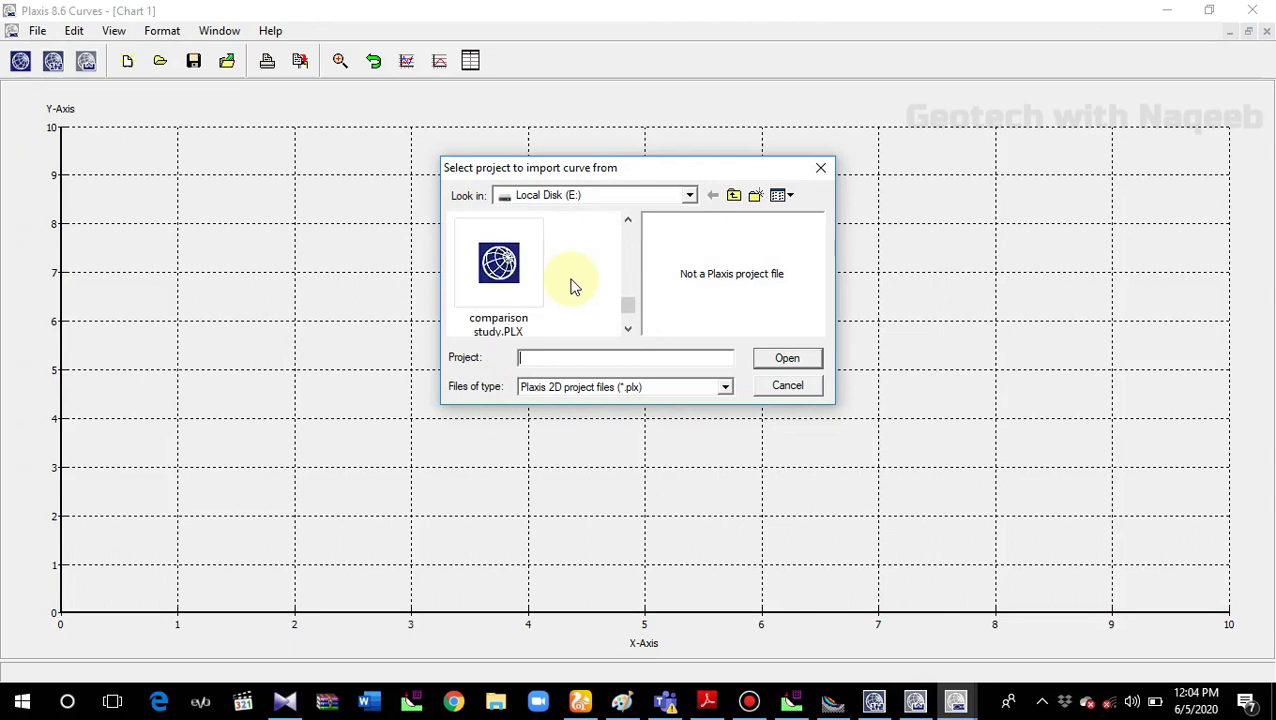
{"action": "double_click", "coordinate": [498, 262]}
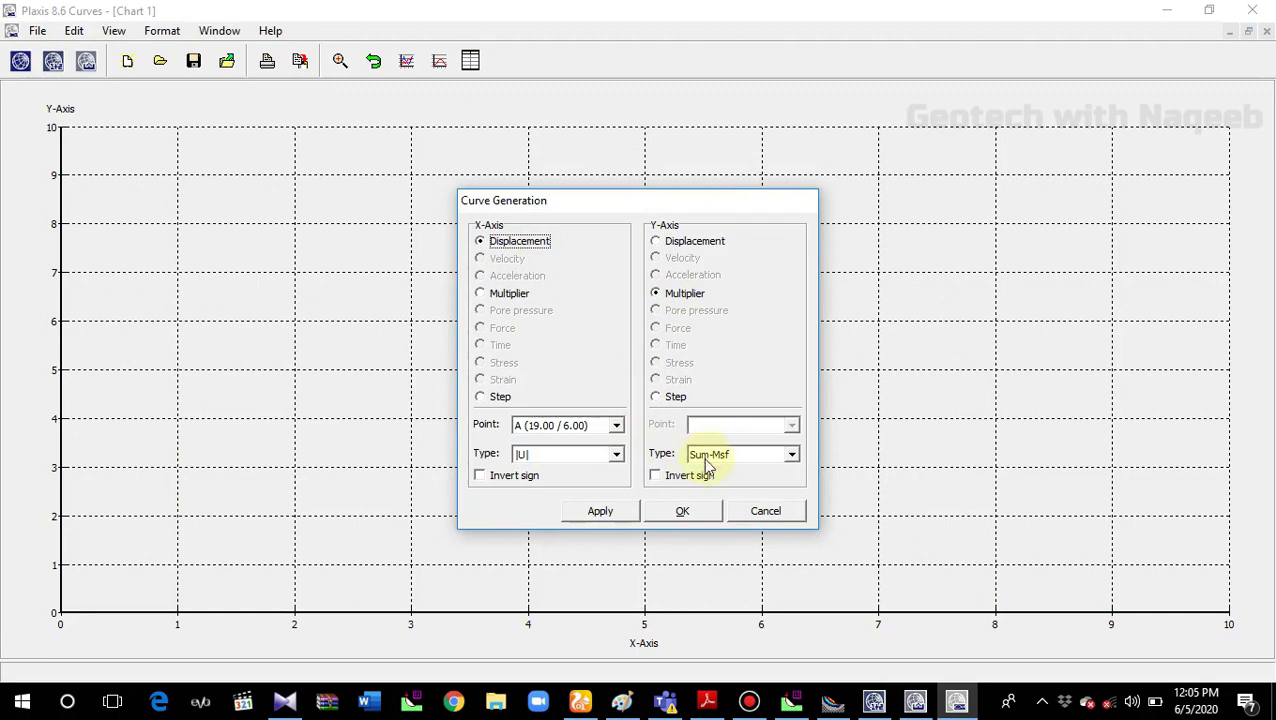
{"action": "left_click", "coordinate": [683, 515]}
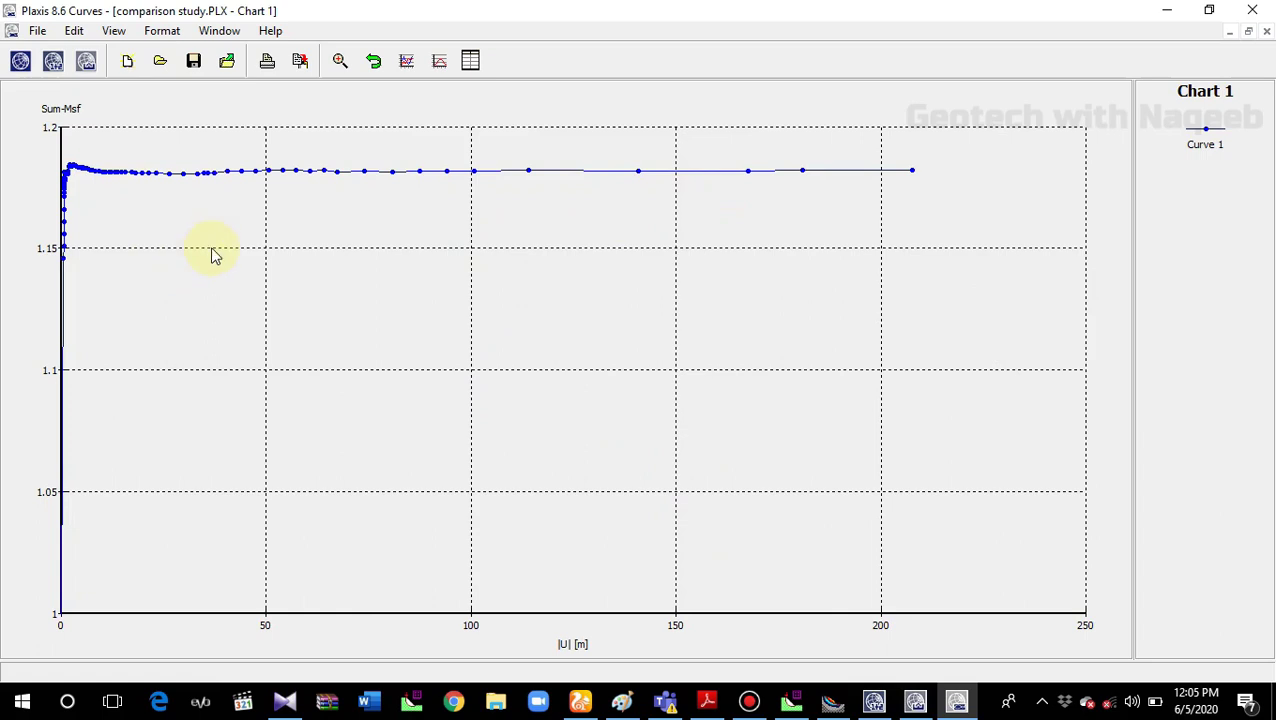
Step: Minimize the Plaxis windows and switch to Slide
{"action": "mouse_move", "coordinate": [437, 178]}
{"action": "left_click", "coordinate": [1165, 9]}
{"action": "left_click", "coordinate": [1167, 10]}
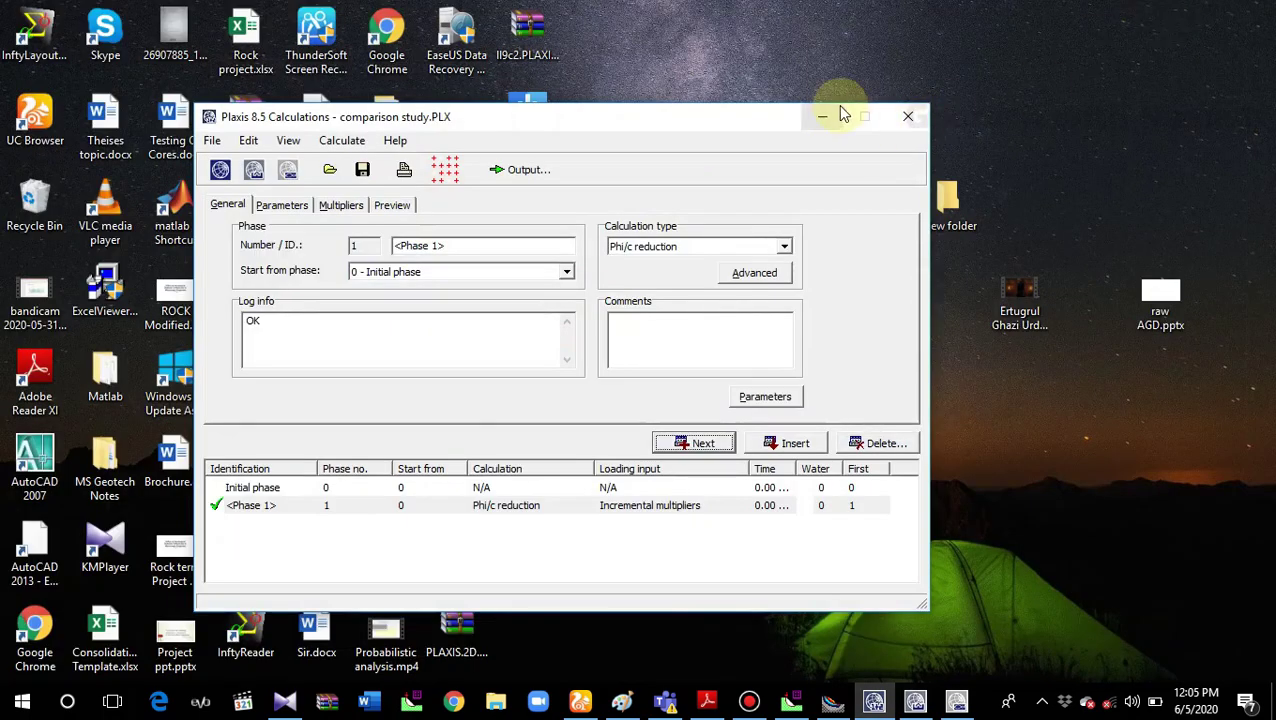
{"action": "left_click", "coordinate": [822, 116]}
{"action": "double_click", "coordinate": [250, 545]}
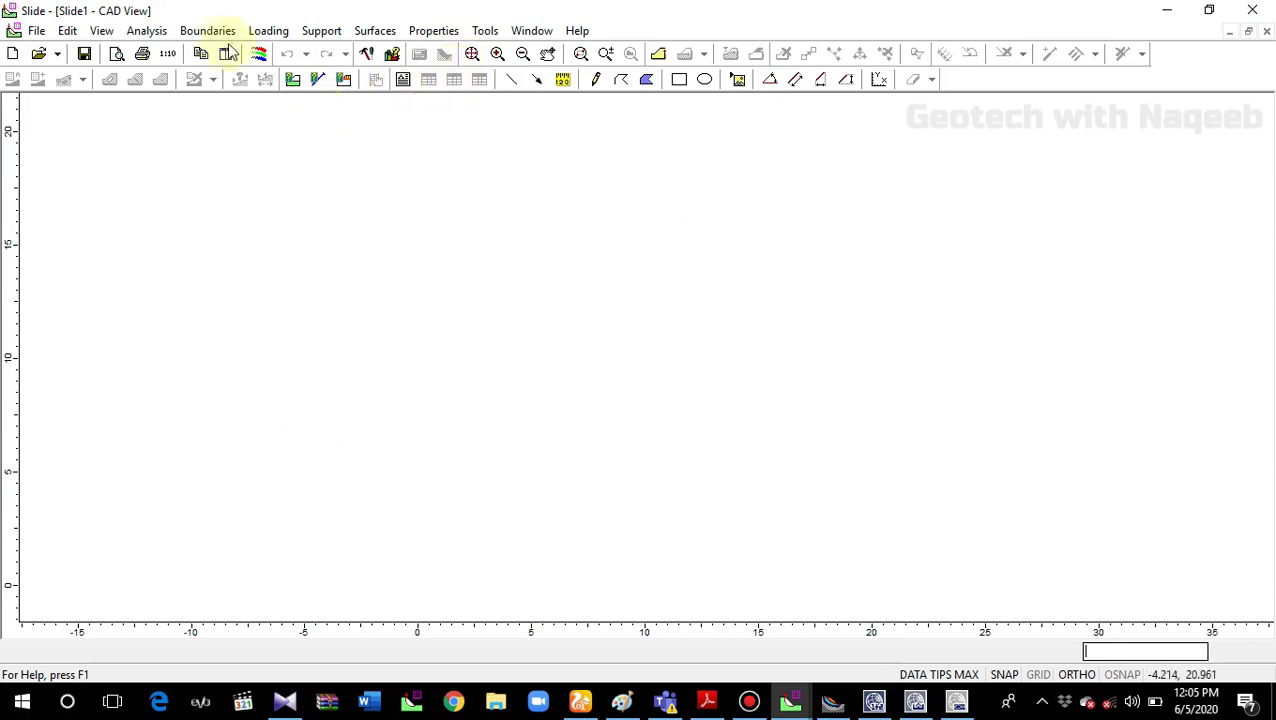
Step: Set the project's failure direction to Left to Right and review the groundwater settings, keeping the Water Surfaces method
{"action": "left_click", "coordinate": [137, 30]}
{"action": "left_click", "coordinate": [135, 50]}
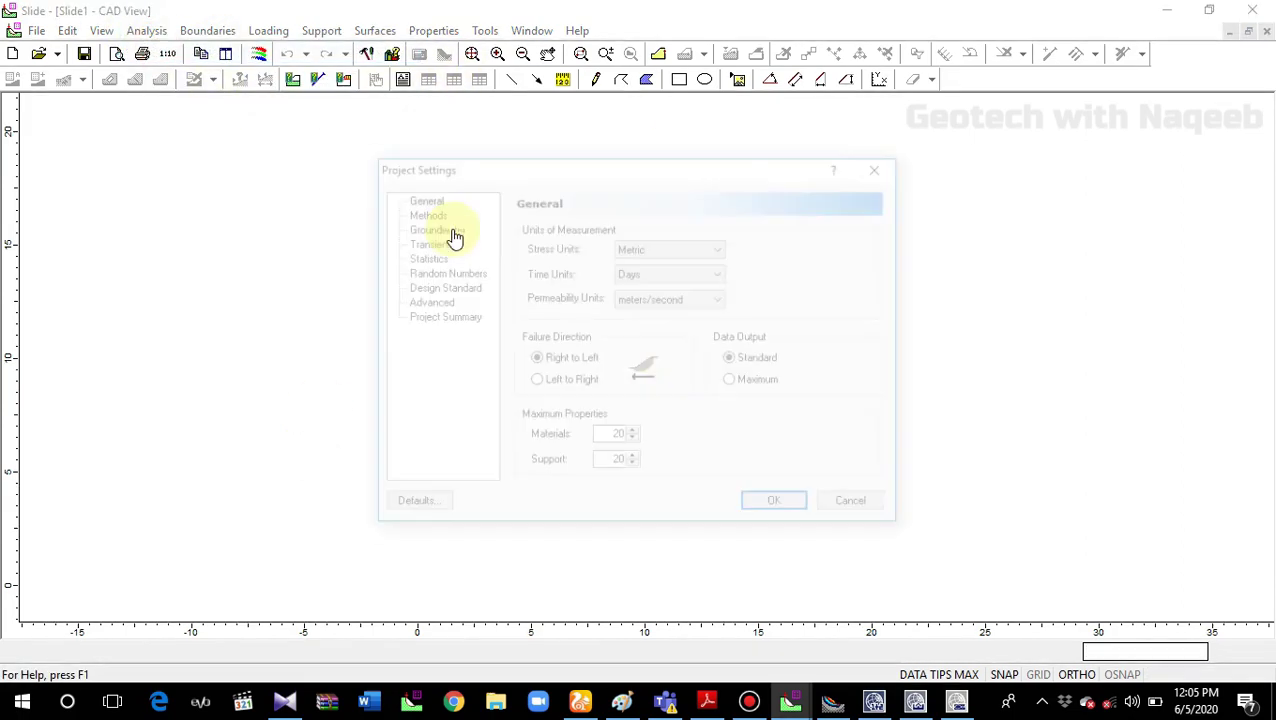
{"action": "left_click", "coordinate": [536, 385]}
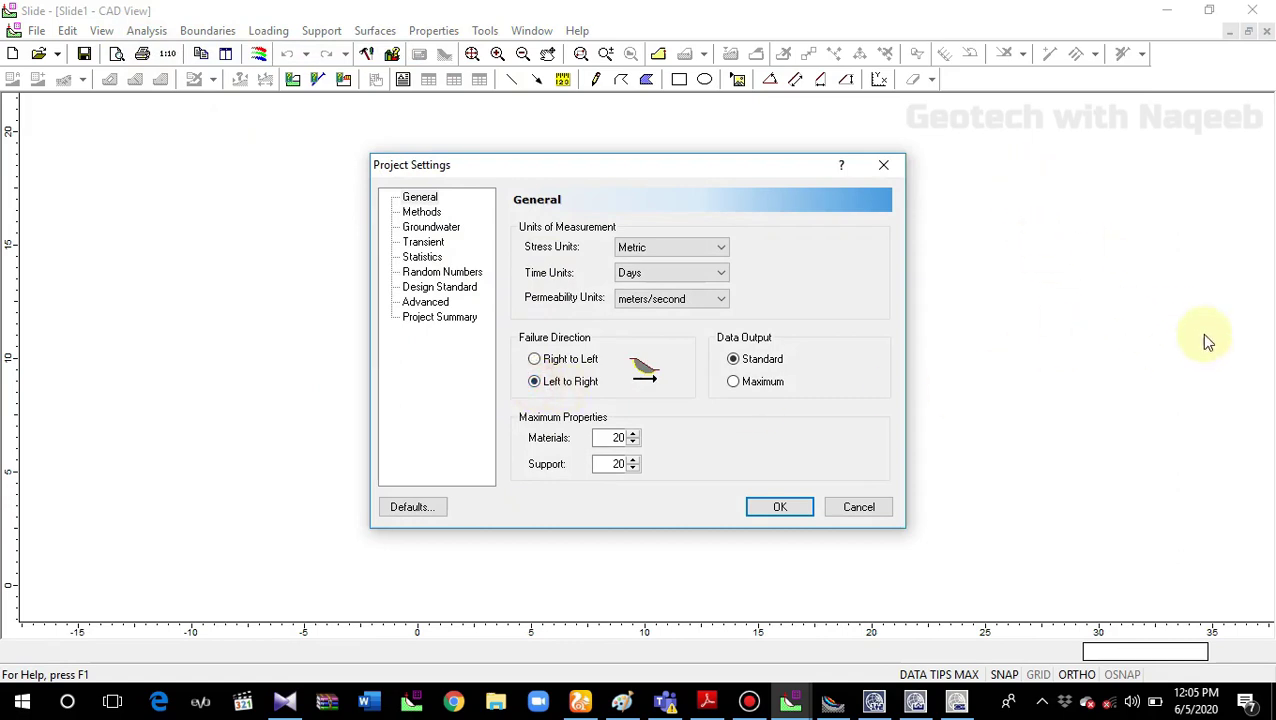
{"action": "left_click", "coordinate": [421, 212]}
{"action": "left_click", "coordinate": [445, 227]}
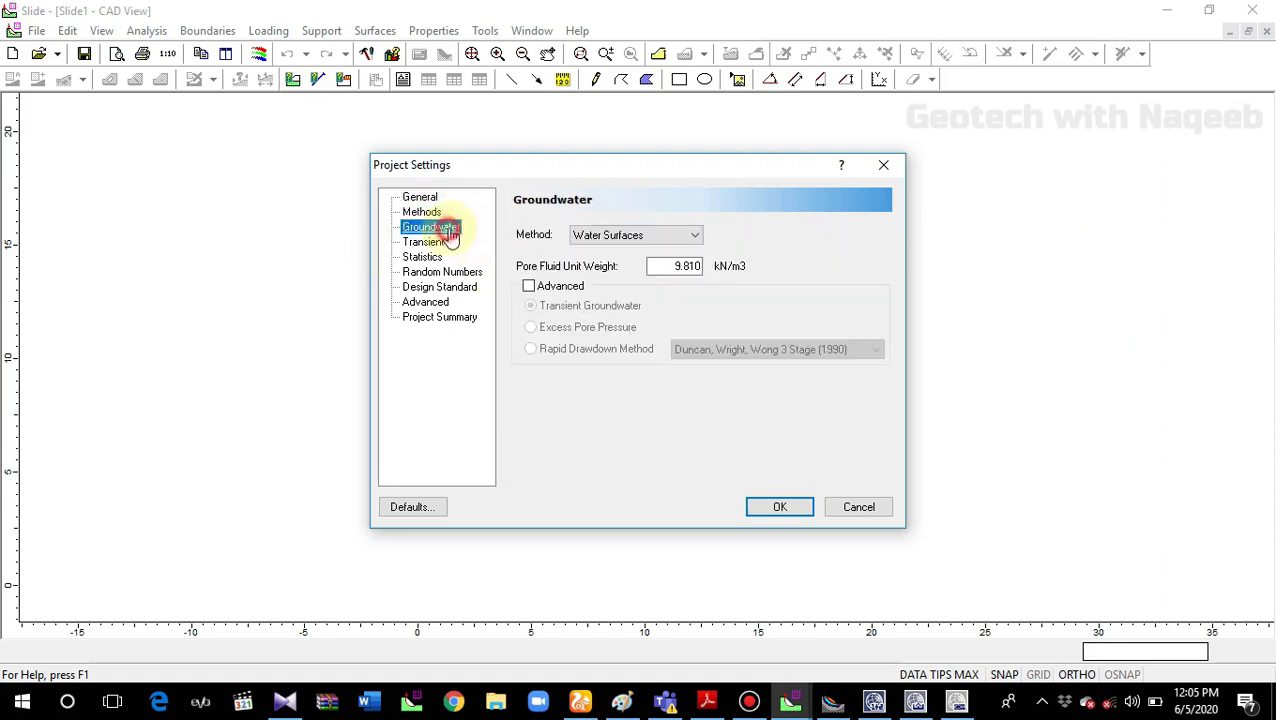
{"action": "left_click", "coordinate": [780, 507]}
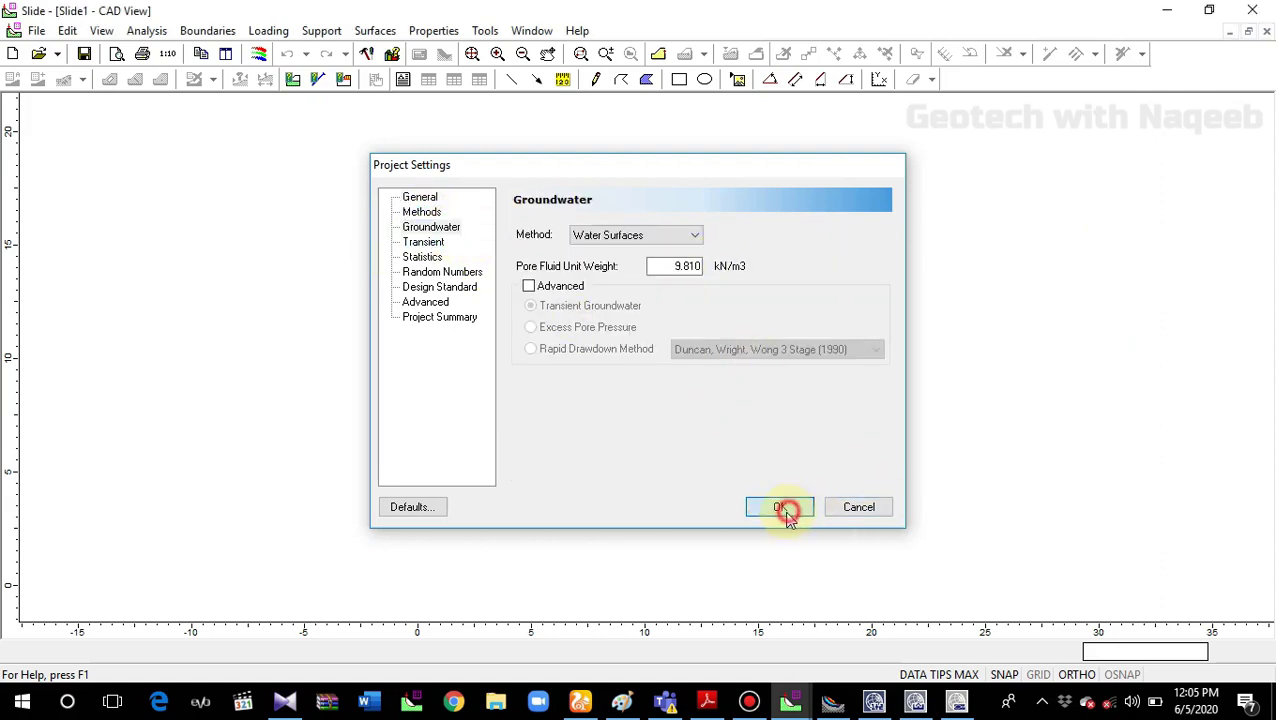
Step: Start an external boundary from a coordinate table and enter its first two points, (0, 0) and (25, 0)
{"action": "left_click", "coordinate": [190, 30]}
{"action": "left_click", "coordinate": [226, 53]}
{"action": "left_click", "coordinate": [1228, 651]}
{"action": "left_click", "coordinate": [594, 276]}
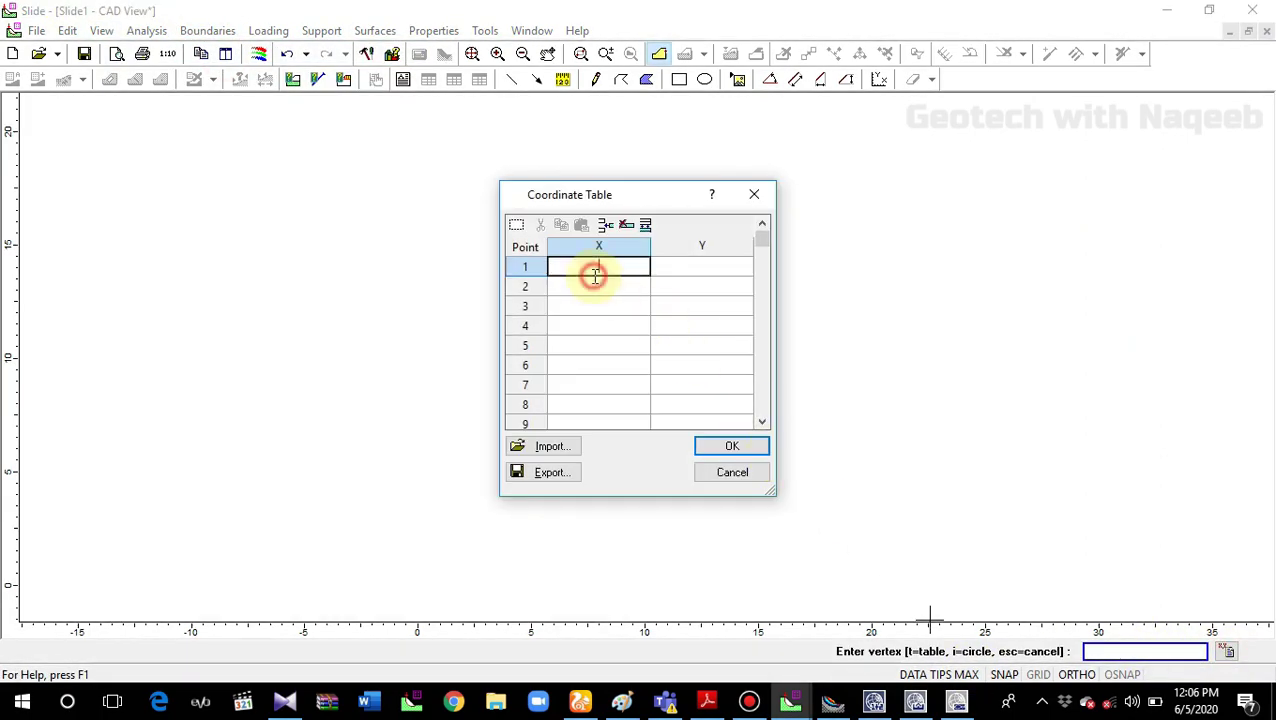
{"action": "type", "text": "0"}
{"action": "key", "text": "Tab"}
{"action": "type", "text": "0"}
{"action": "key", "text": "Tab"}
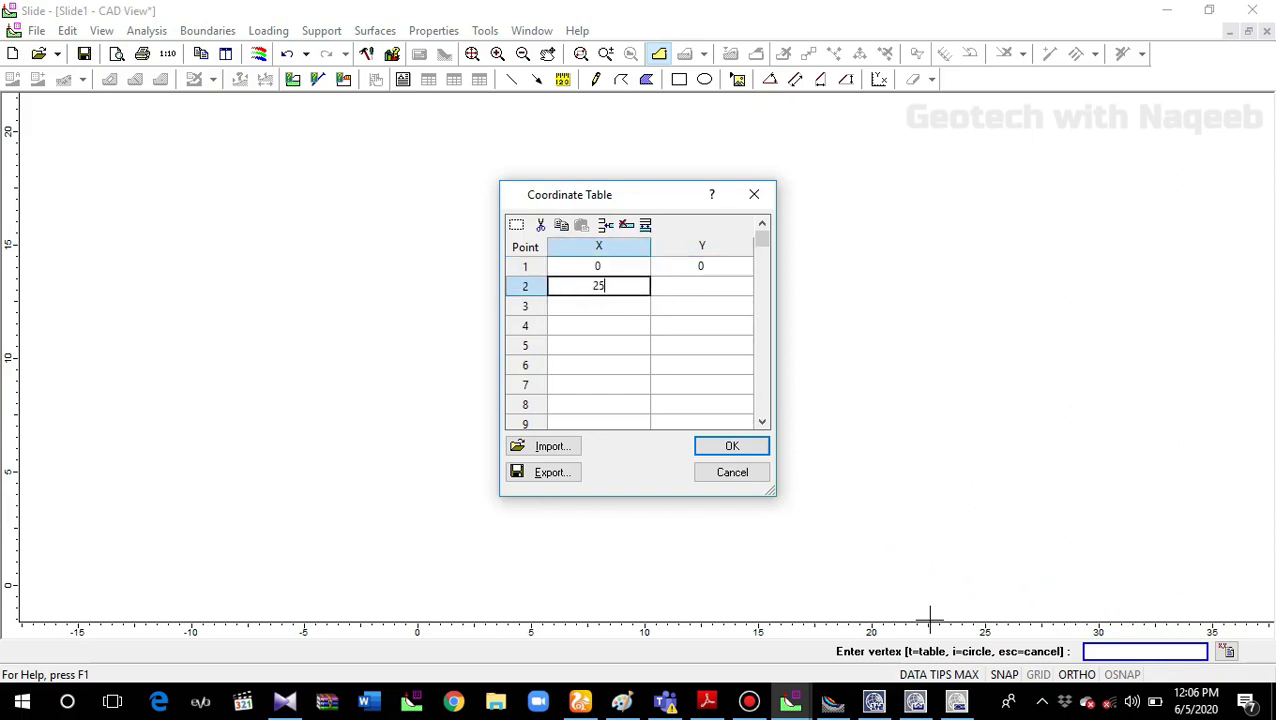
{"action": "key", "text": "Tab"}
{"action": "type", "text": "0"}
{"action": "key", "text": "Return"}
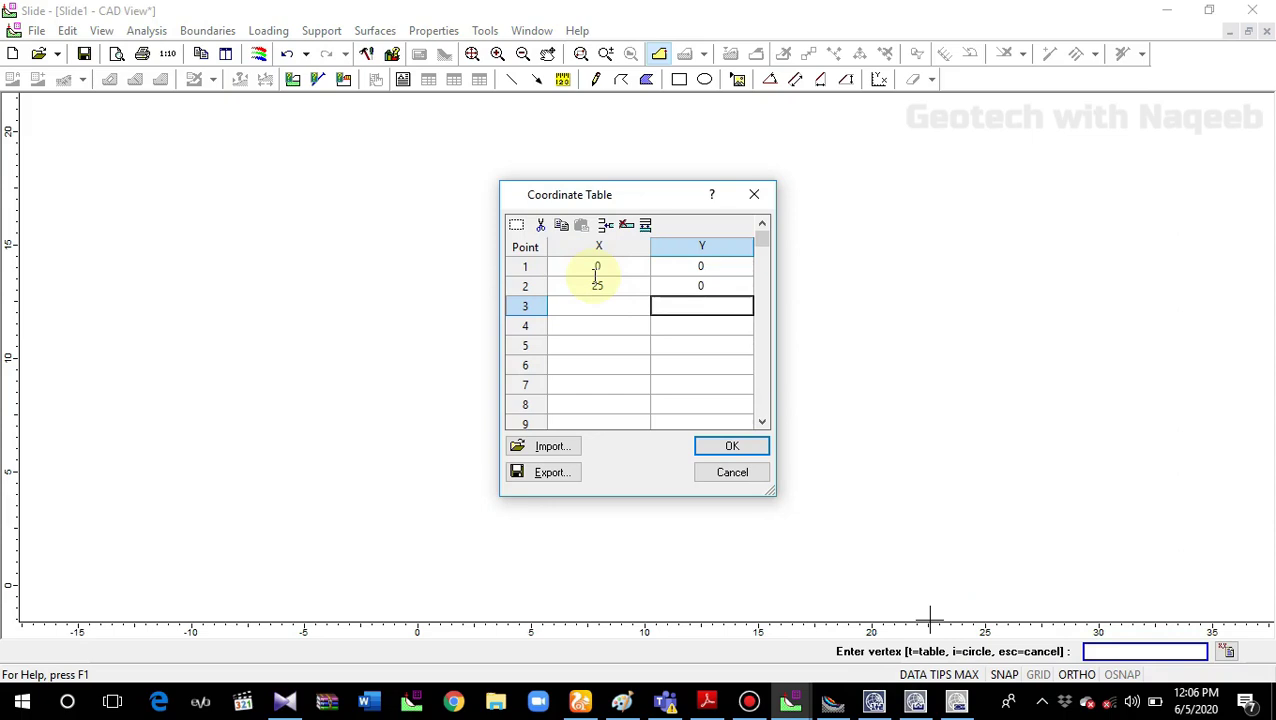
Step: Enter the slope toe side of the external boundary as points (25, 7) and (18, 7)
{"action": "key", "text": "shift+Tab"}
{"action": "type", "text": "25"}
{"action": "key", "text": "Tab"}
{"action": "type", "text": "7"}
{"action": "key", "text": "Tab"}
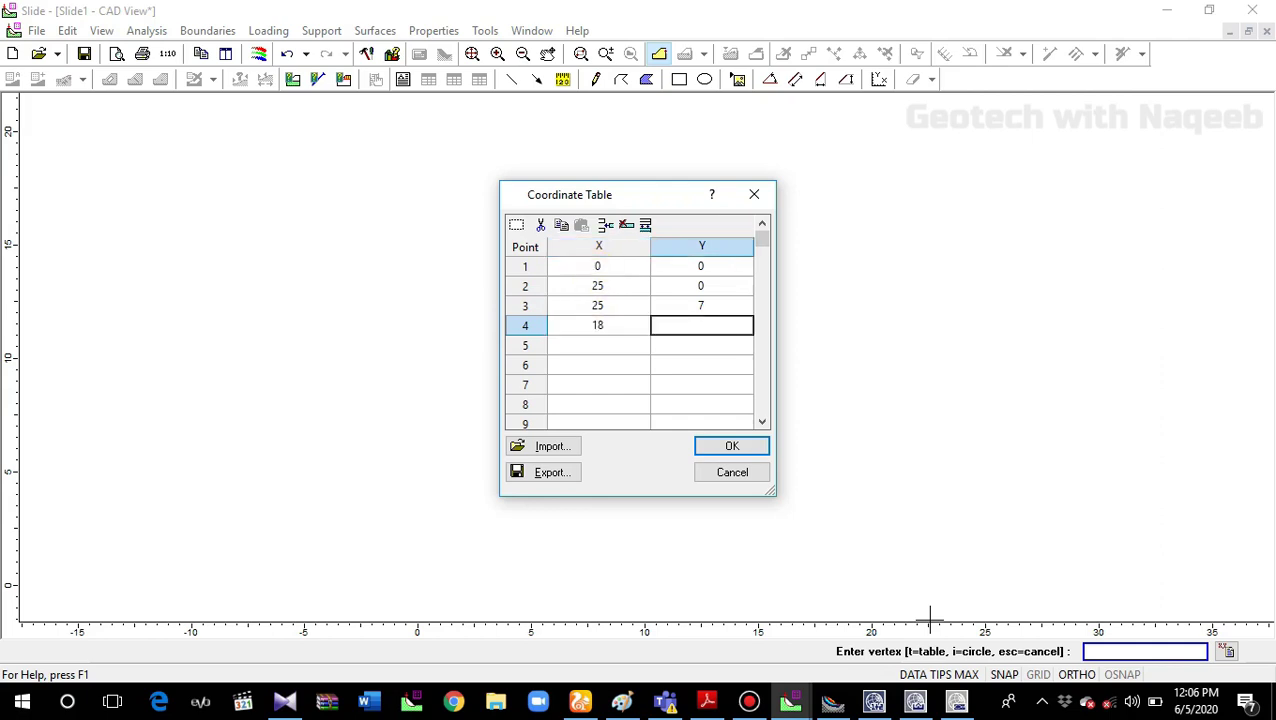
{"action": "type", "text": "7"}
{"action": "key", "text": "Return"}
{"action": "key", "text": "Left"}
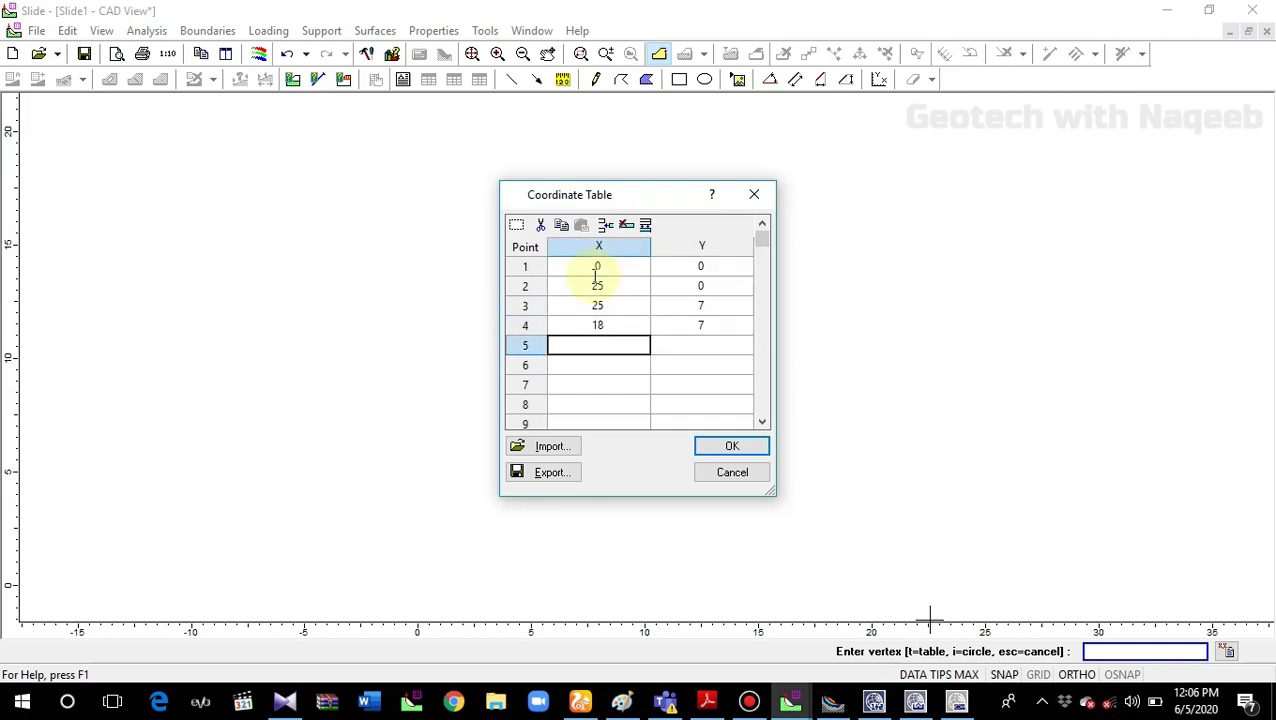
Step: Enter the crest points (8, 15) and (0, 15) and close the external boundary at the origin
{"action": "type", "text": "8"}
{"action": "key", "text": "Tab"}
{"action": "type", "text": "15"}
{"action": "key", "text": "Tab"}
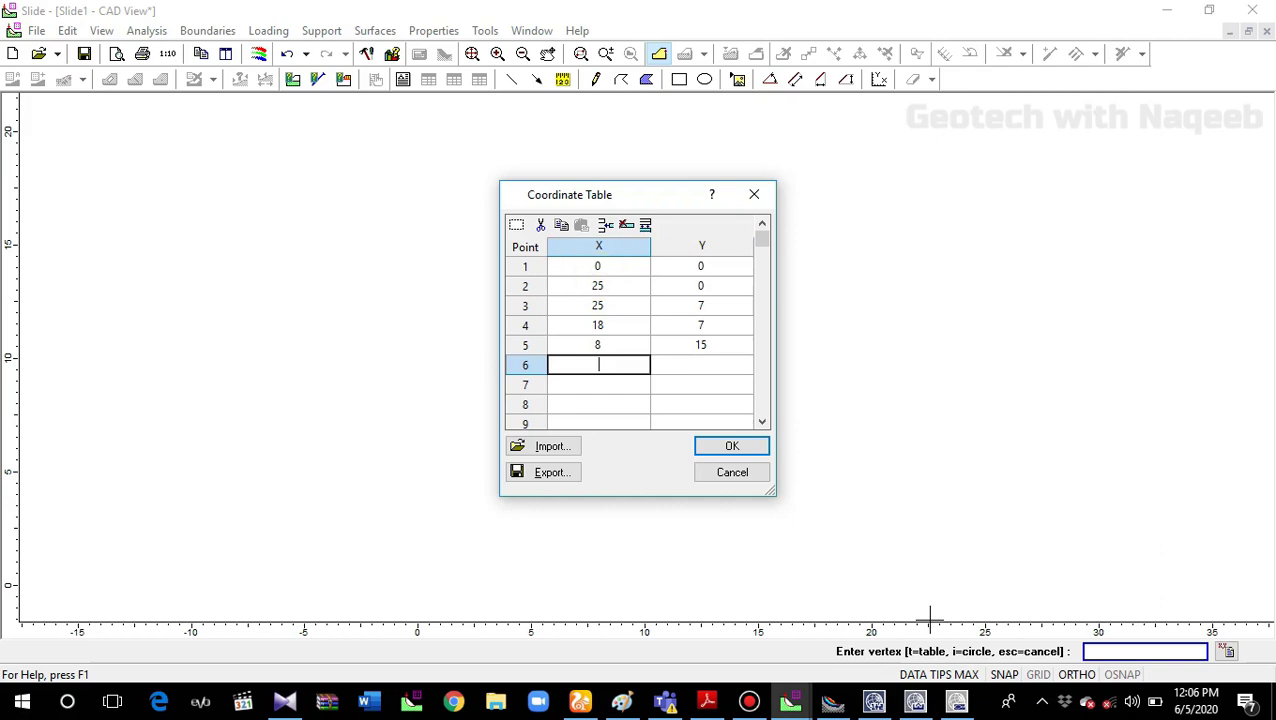
{"action": "type", "text": "0"}
{"action": "key", "text": "Tab"}
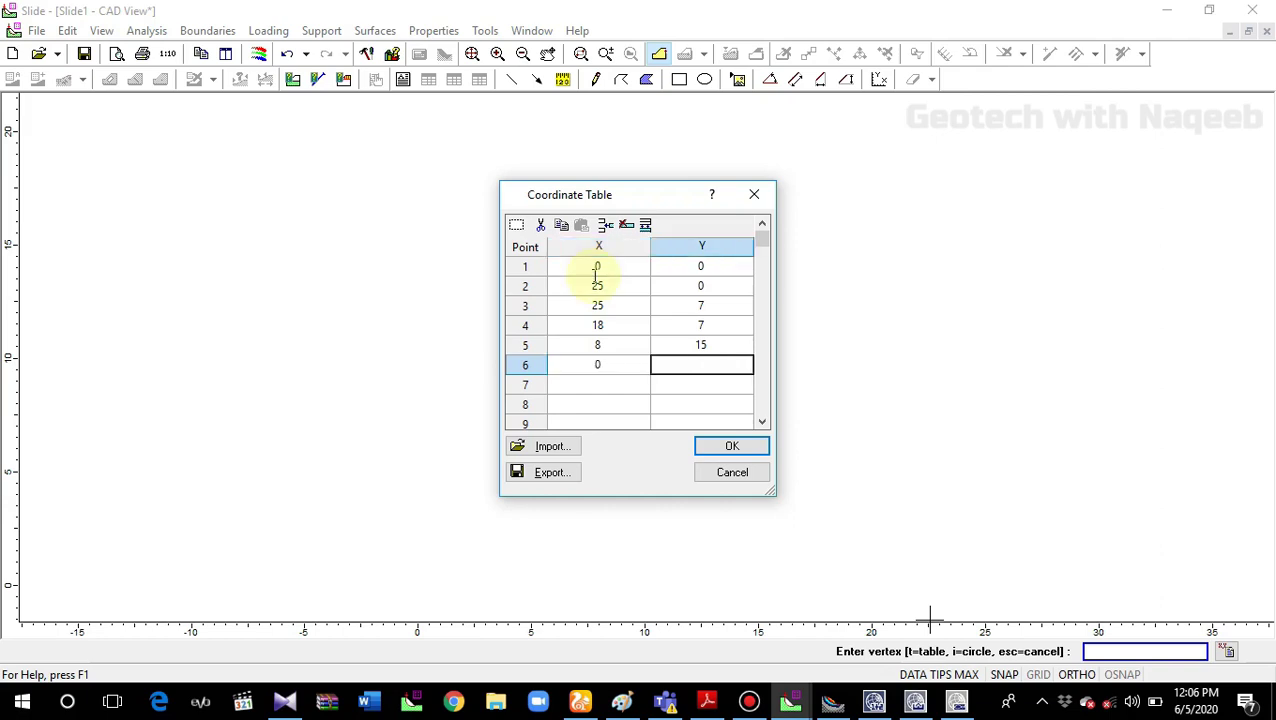
{"action": "type", "text": "15"}
{"action": "left_click", "coordinate": [714, 448]}
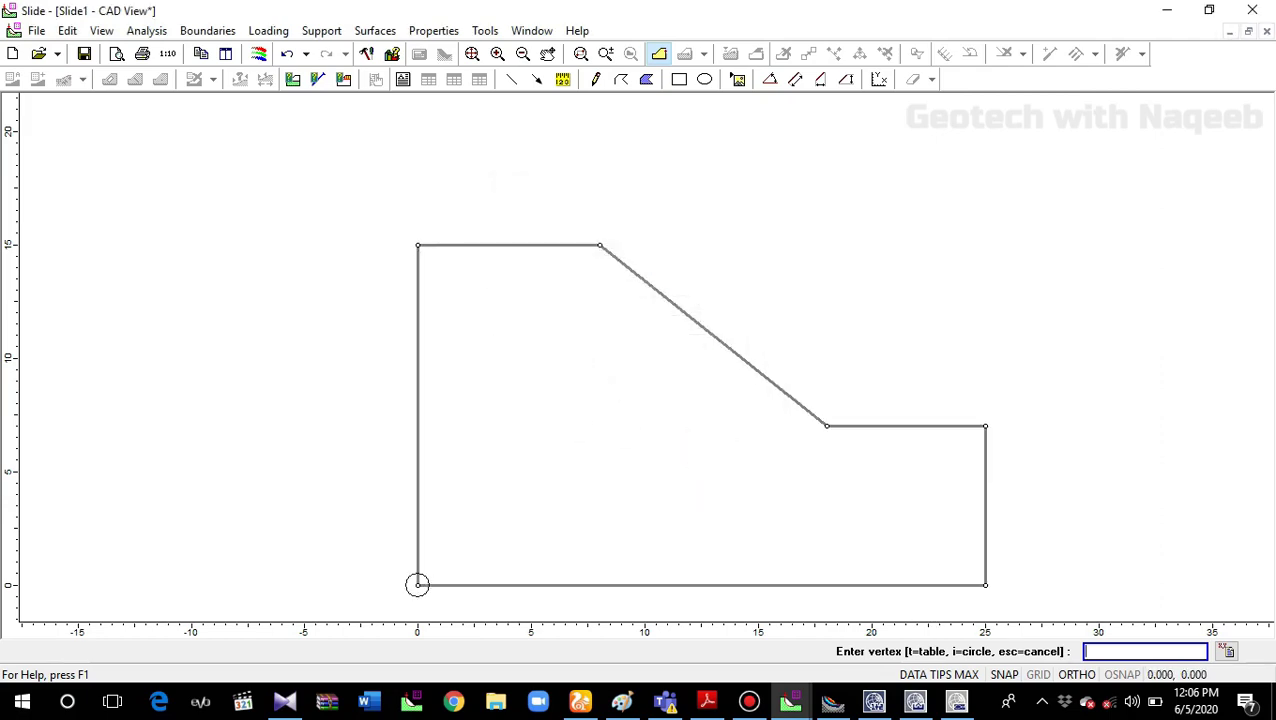
{"action": "left_click", "coordinate": [417, 584]}
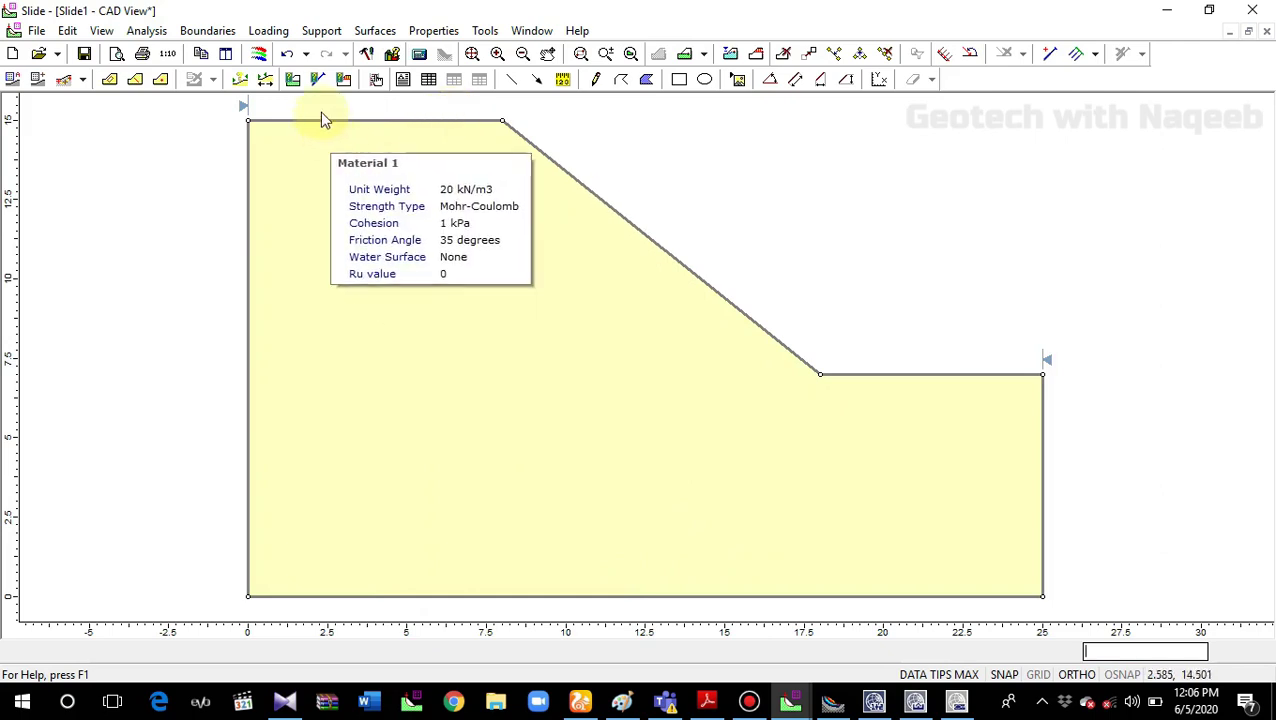
Step: Add a horizontal water table from (25, 7) to (0, 7) and assign it to all materials
{"action": "left_click", "coordinate": [208, 30]}
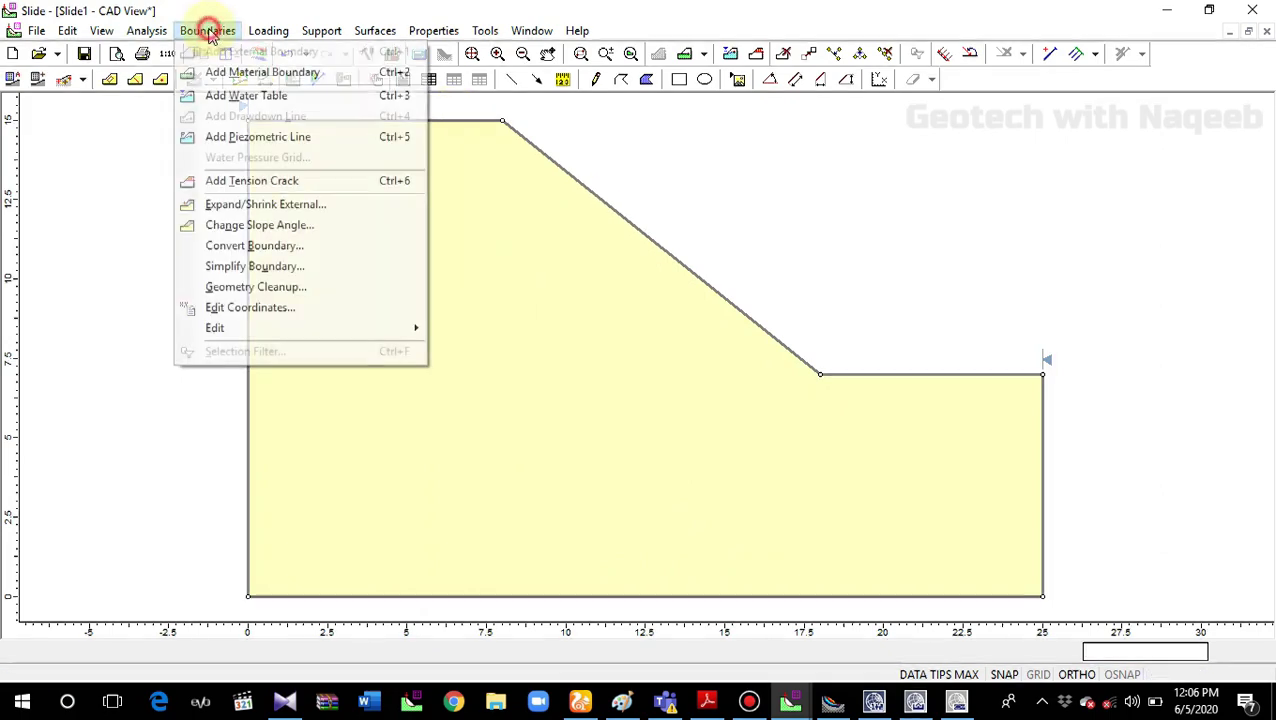
{"action": "left_click", "coordinate": [240, 95]}
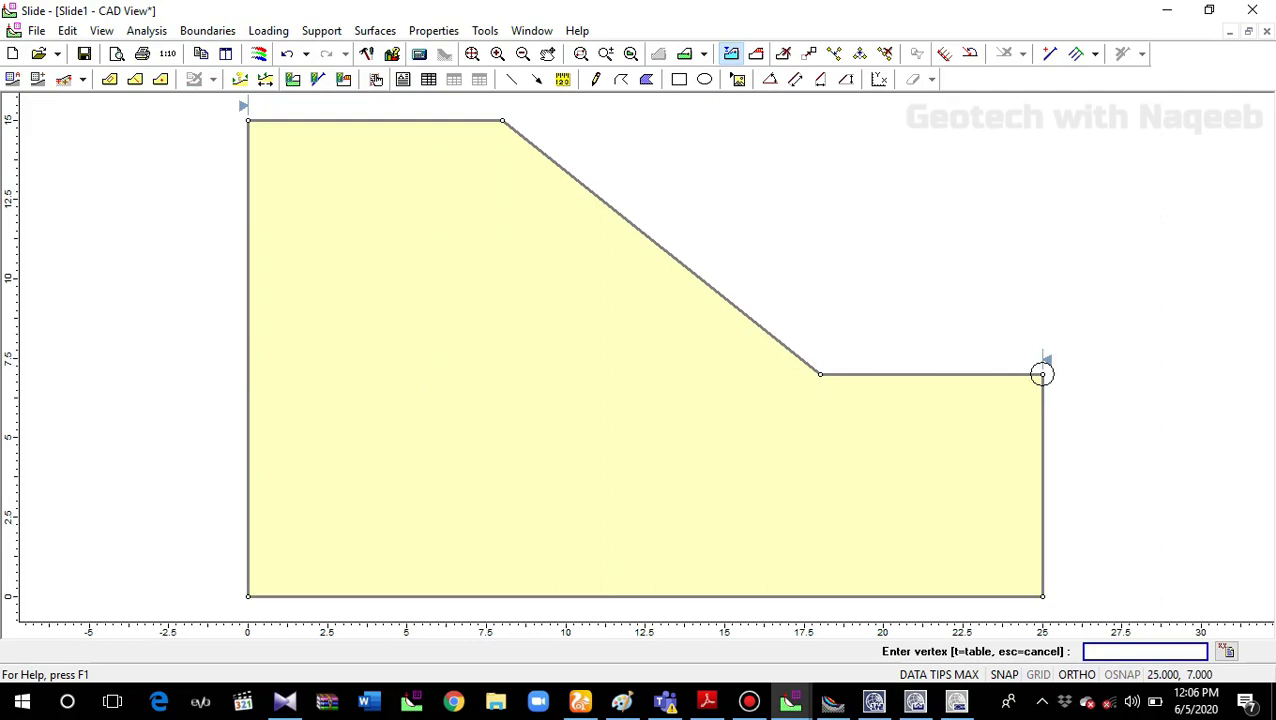
{"action": "left_click", "coordinate": [1042, 374]}
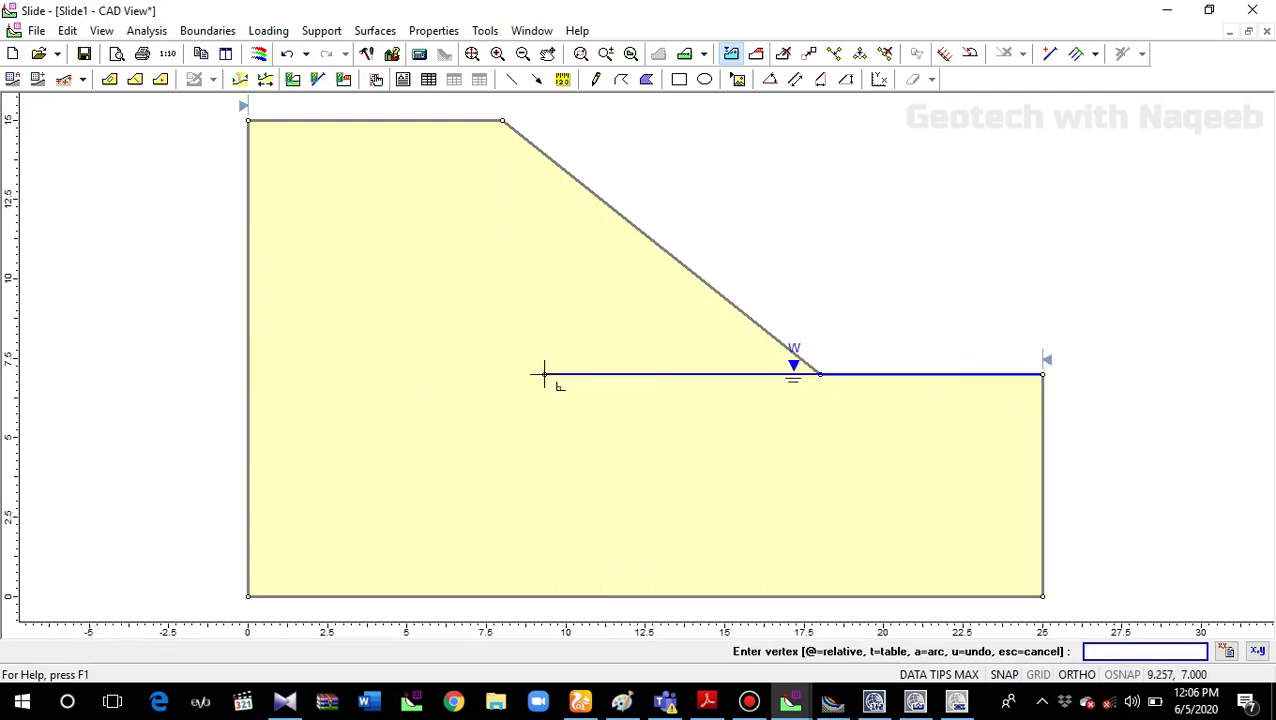
{"action": "left_click", "coordinate": [248, 375]}
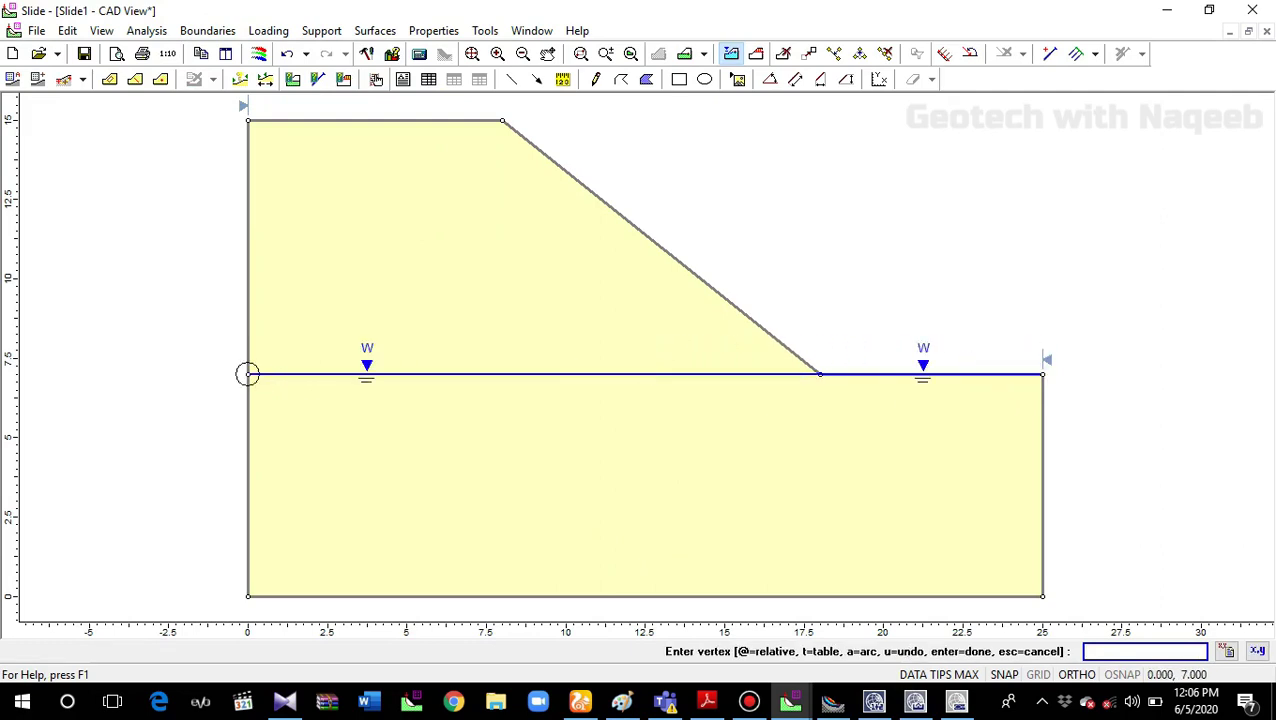
{"action": "right_click", "coordinate": [255, 381]}
{"action": "left_click", "coordinate": [280, 392]}
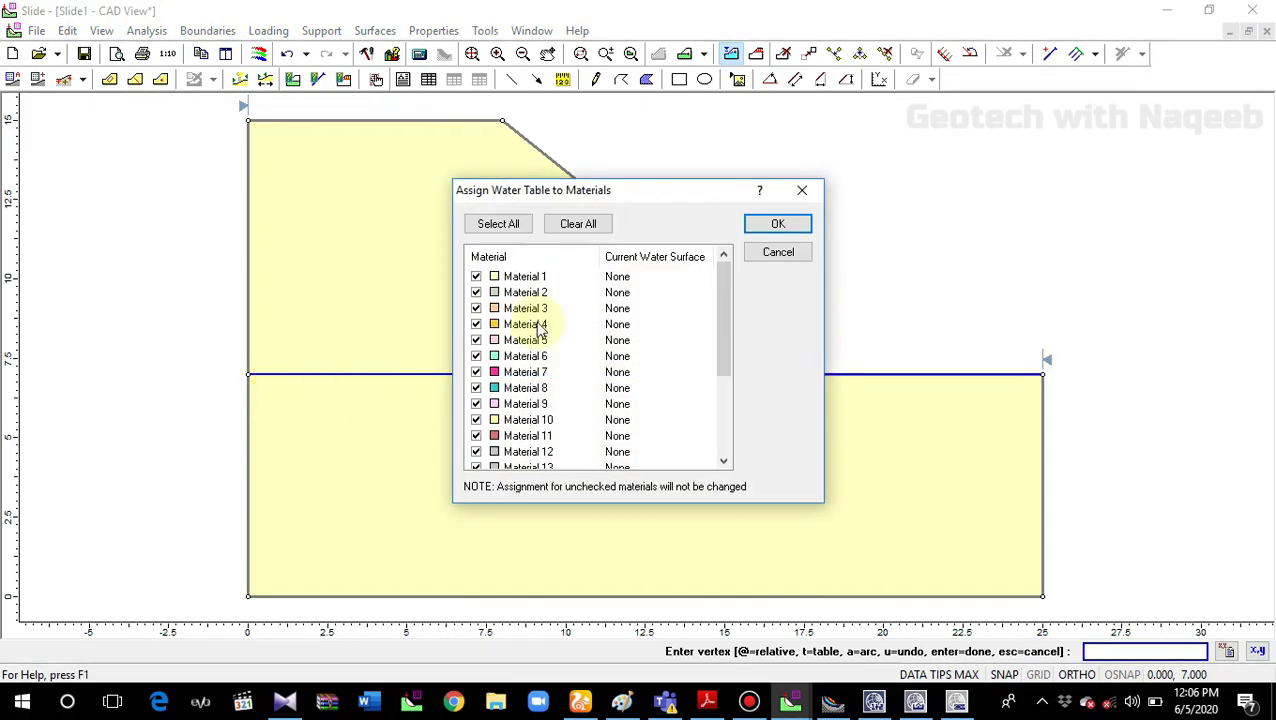
{"action": "left_click_drag", "start_coordinate": [601, 199], "coordinate": [316, 226]}
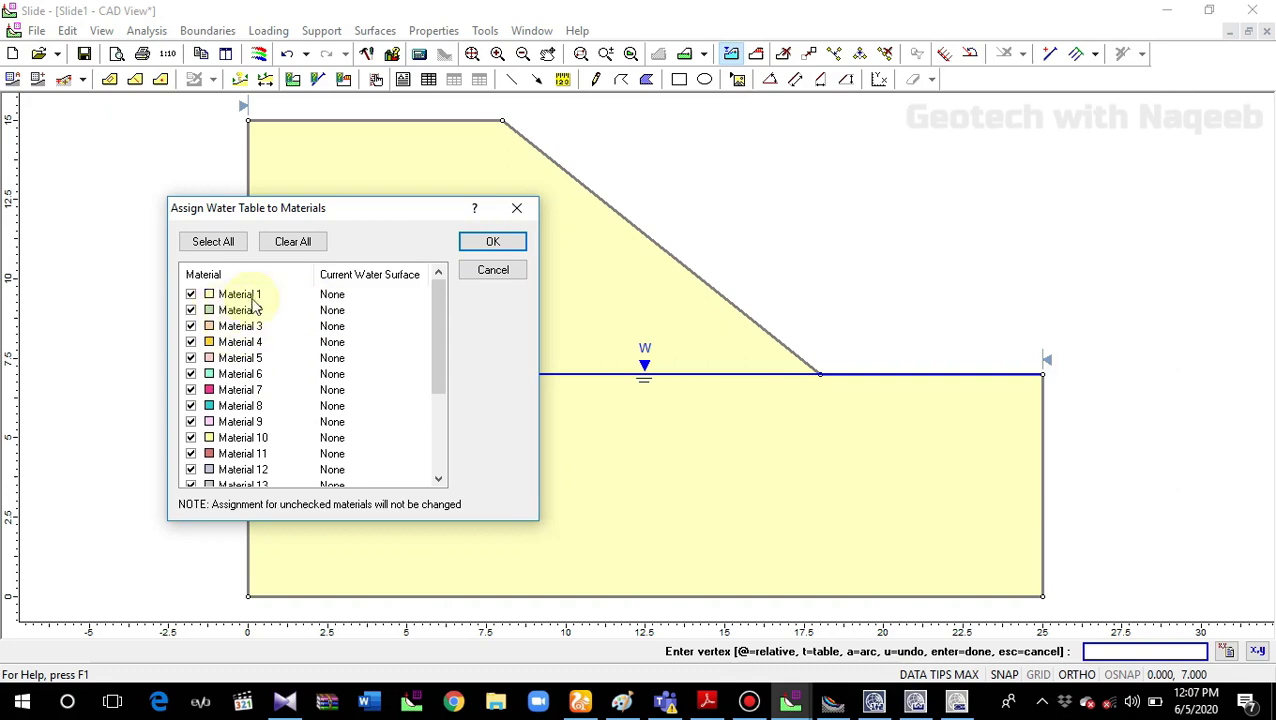
{"action": "left_click", "coordinate": [478, 241]}
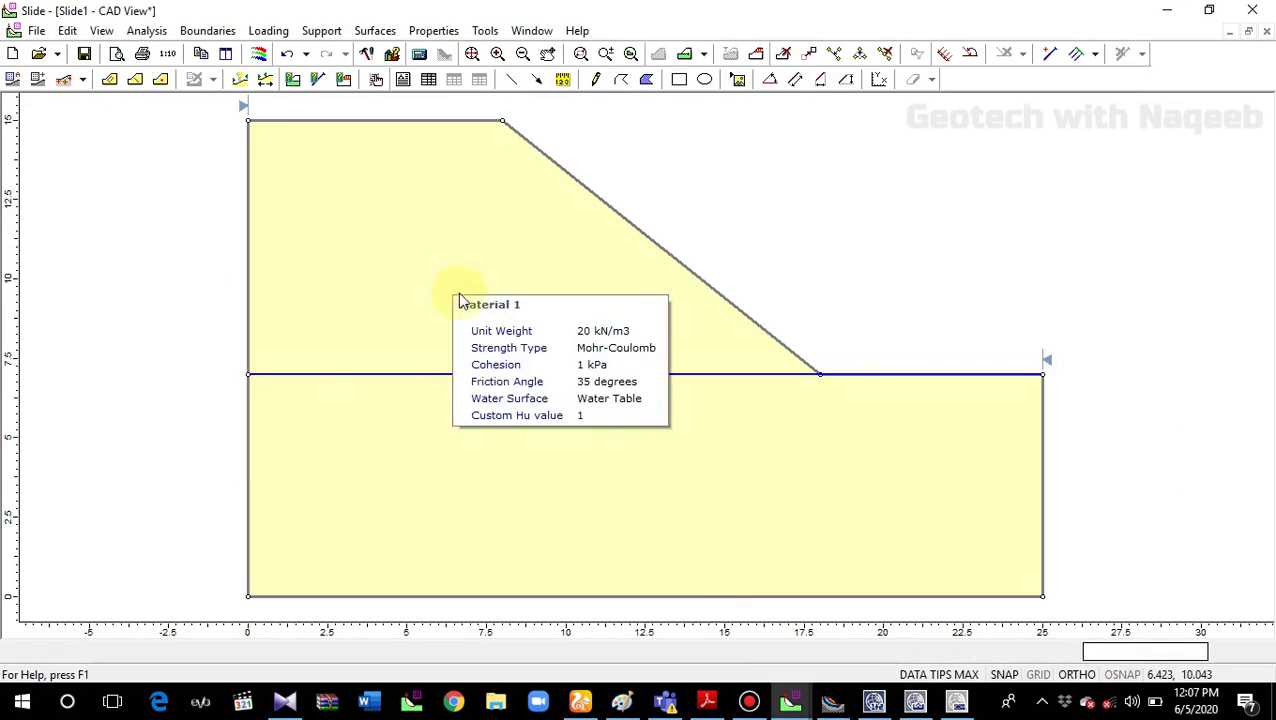
Step: Rename Material 1 as soil1 and set its unsaturated unit weight to 17 kN/m3 and saturated unit weight to 19 kN/m3
{"action": "mouse_move", "coordinate": [530, 336]}
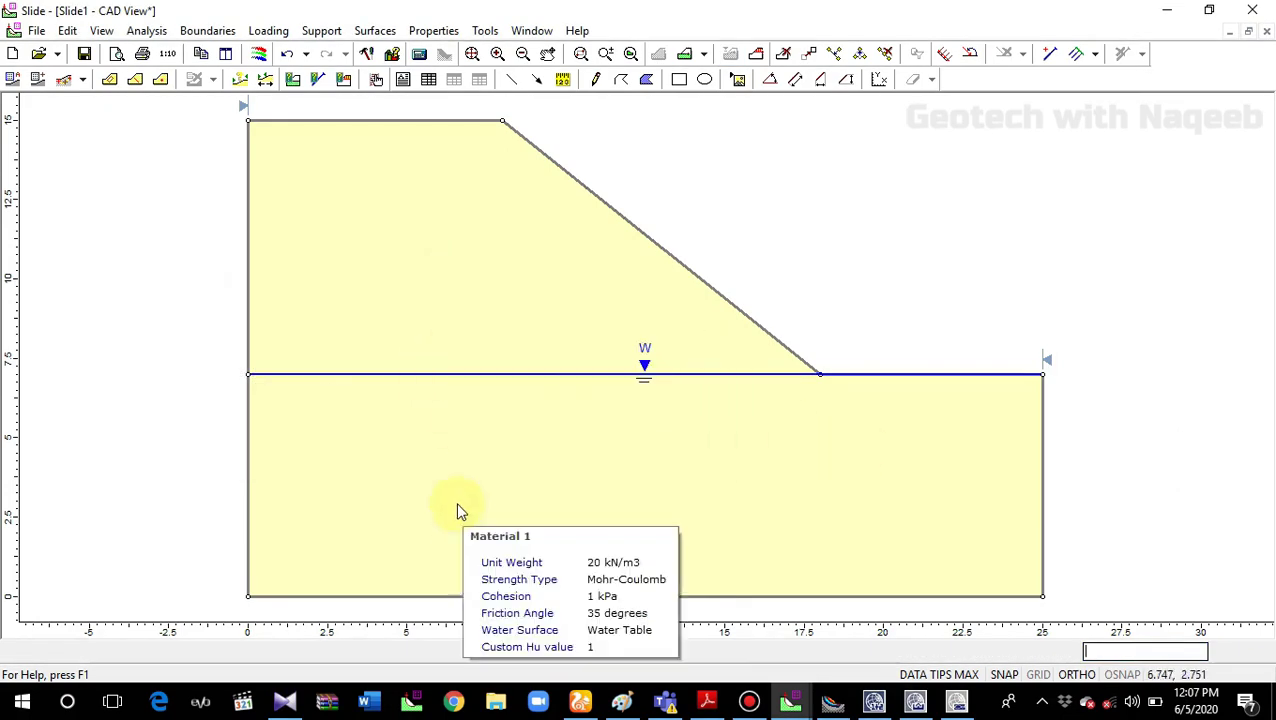
{"action": "left_click", "coordinate": [433, 30]}
{"action": "left_click", "coordinate": [450, 53]}
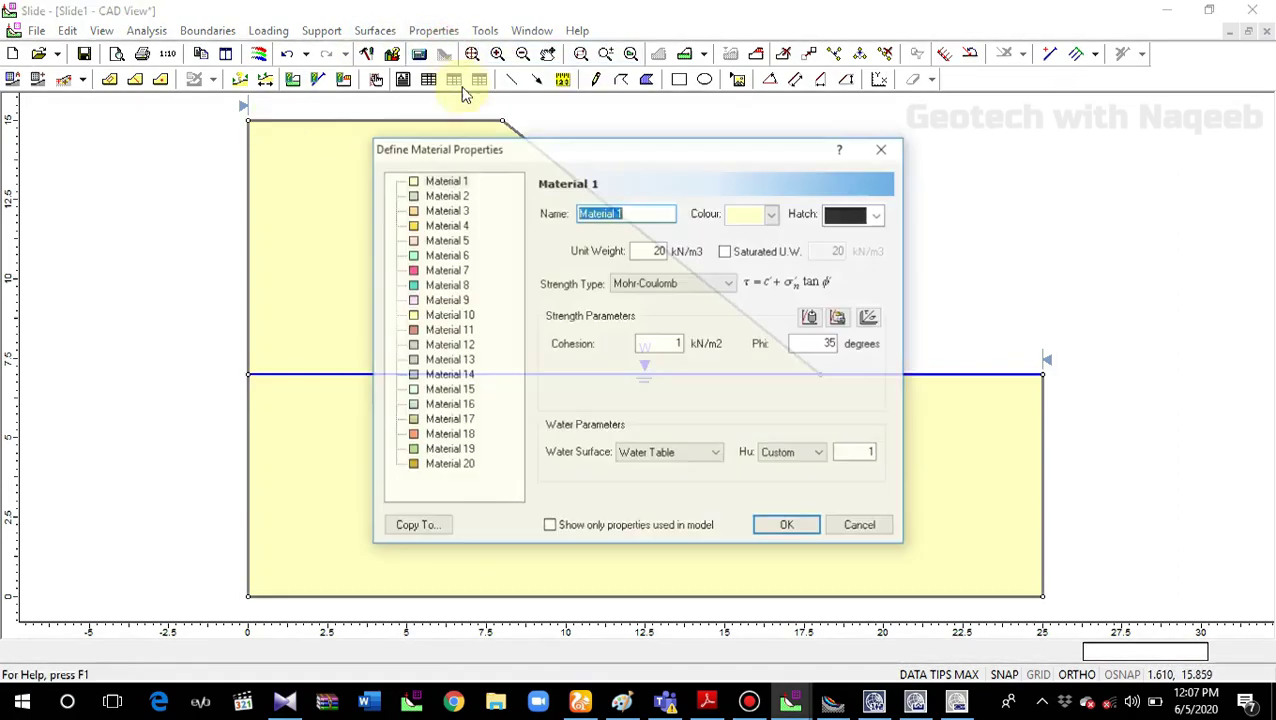
{"action": "left_click_drag", "start_coordinate": [641, 148], "coordinate": [615, 227]}
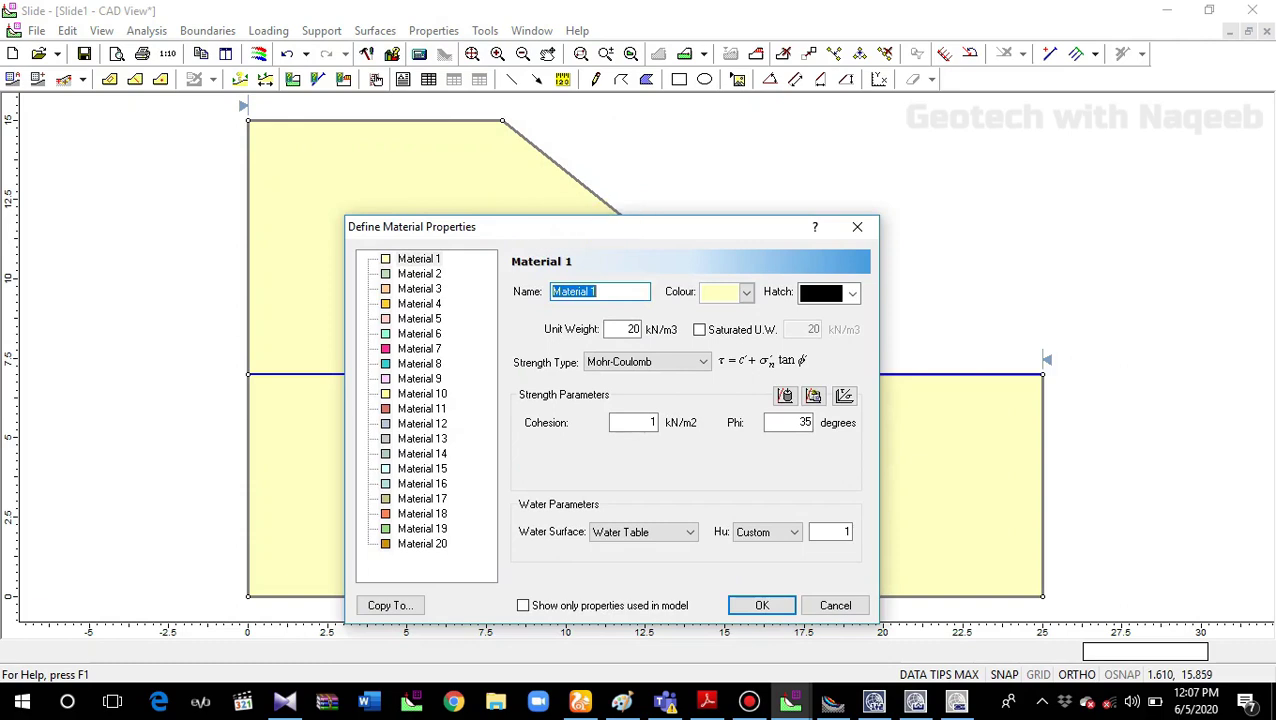
{"action": "type", "text": "soil1"}
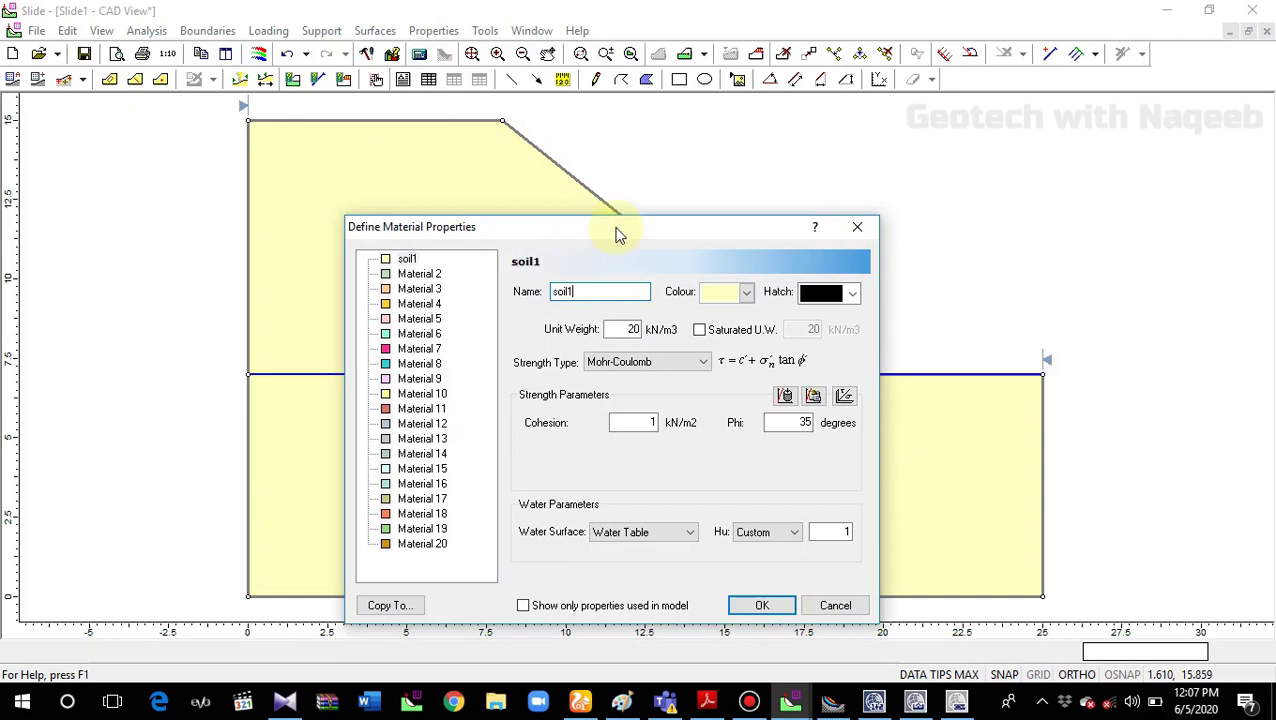
{"action": "double_click", "coordinate": [630, 329]}
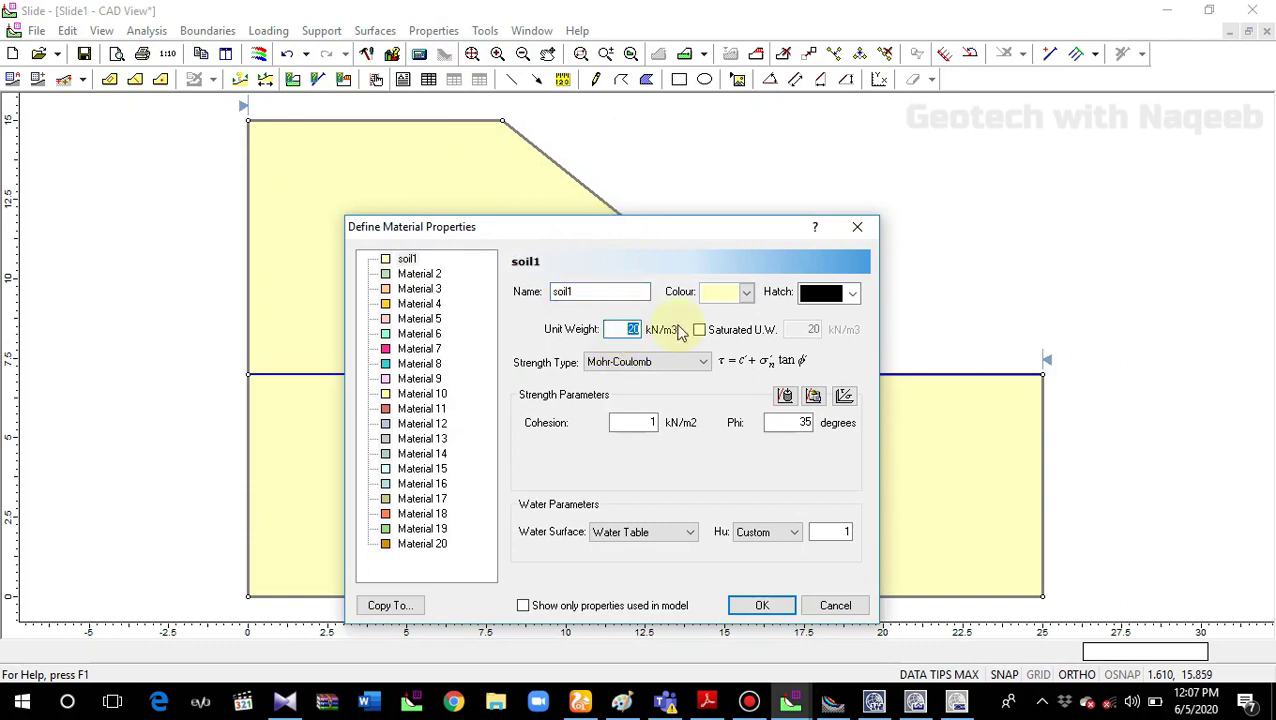
{"action": "type", "text": "17"}
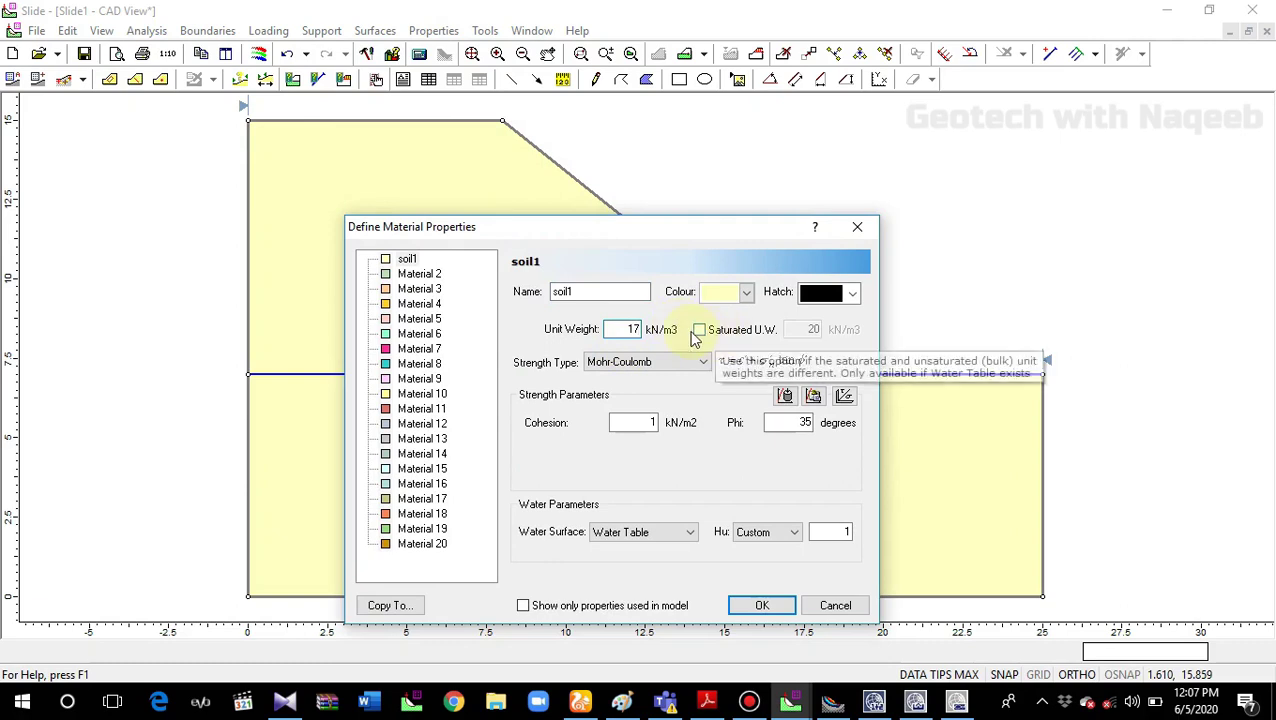
{"action": "left_click", "coordinate": [699, 330]}
{"action": "double_click", "coordinate": [810, 329]}
{"action": "type", "text": "19"}
Step: Set soil1's Mohr-Coulomb cohesion to 6 kN/m2 and Phi to 30 degrees
{"action": "double_click", "coordinate": [645, 422]}
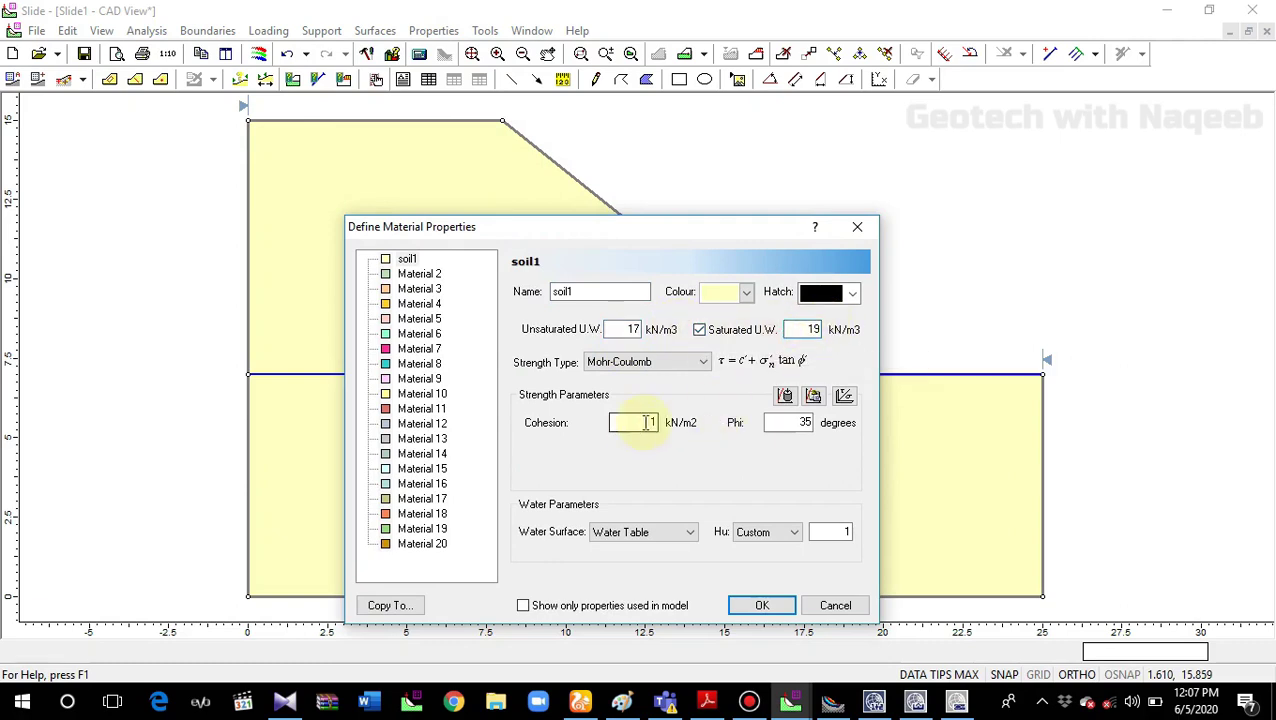
{"action": "type", "text": "6"}
{"action": "double_click", "coordinate": [804, 422]}
{"action": "type", "text": "30"}
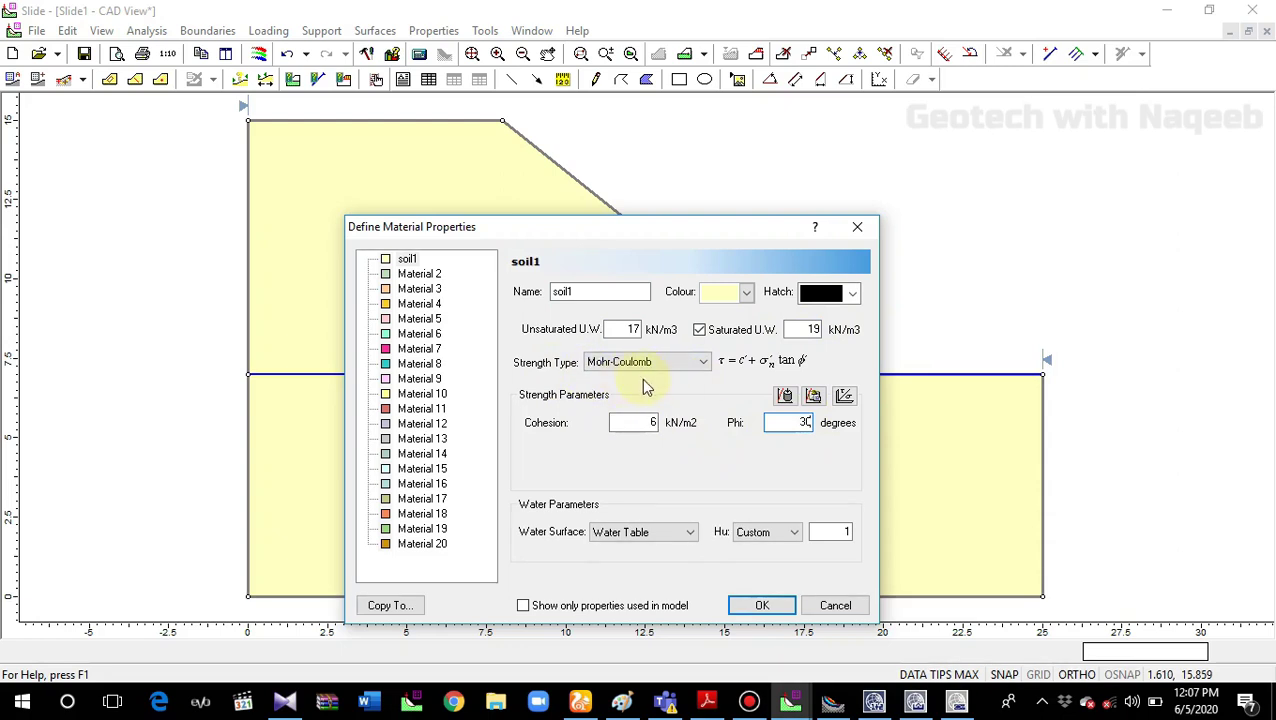
{"action": "left_click", "coordinate": [760, 605]}
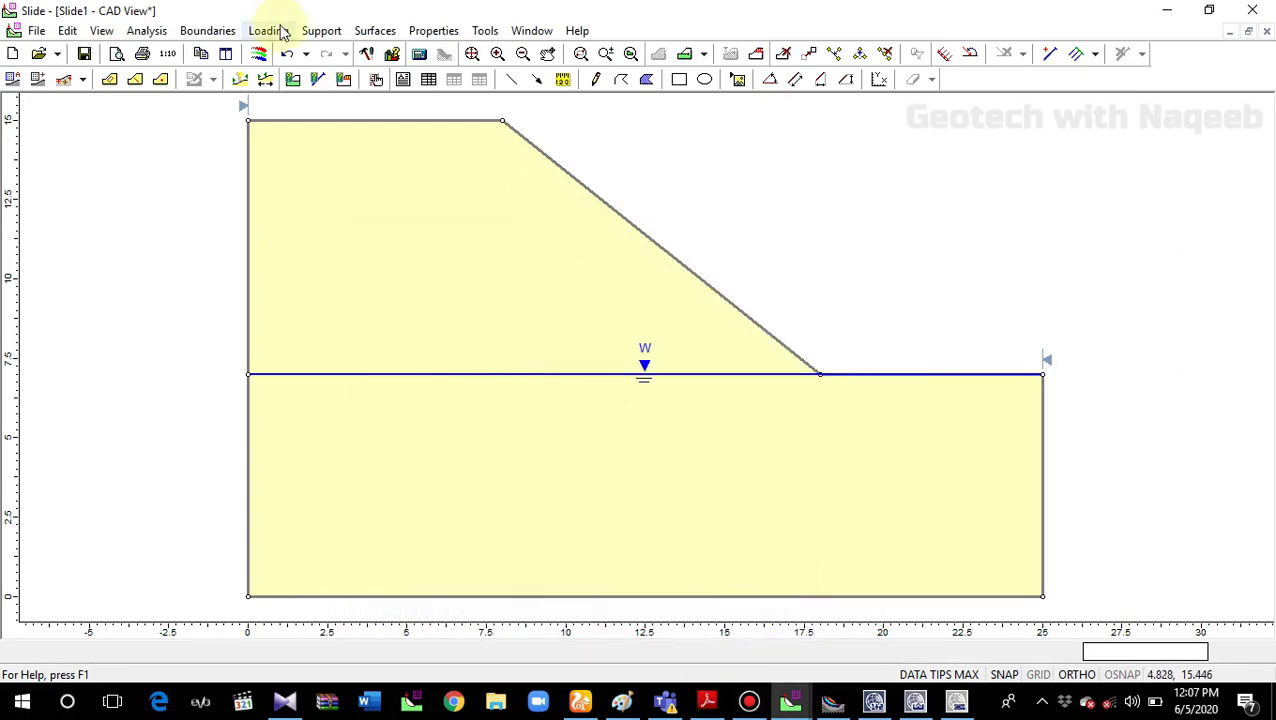
Step: Add an automatic slip surface search grid with 20 intervals in both the X and Y directions
{"action": "left_click", "coordinate": [374, 32]}
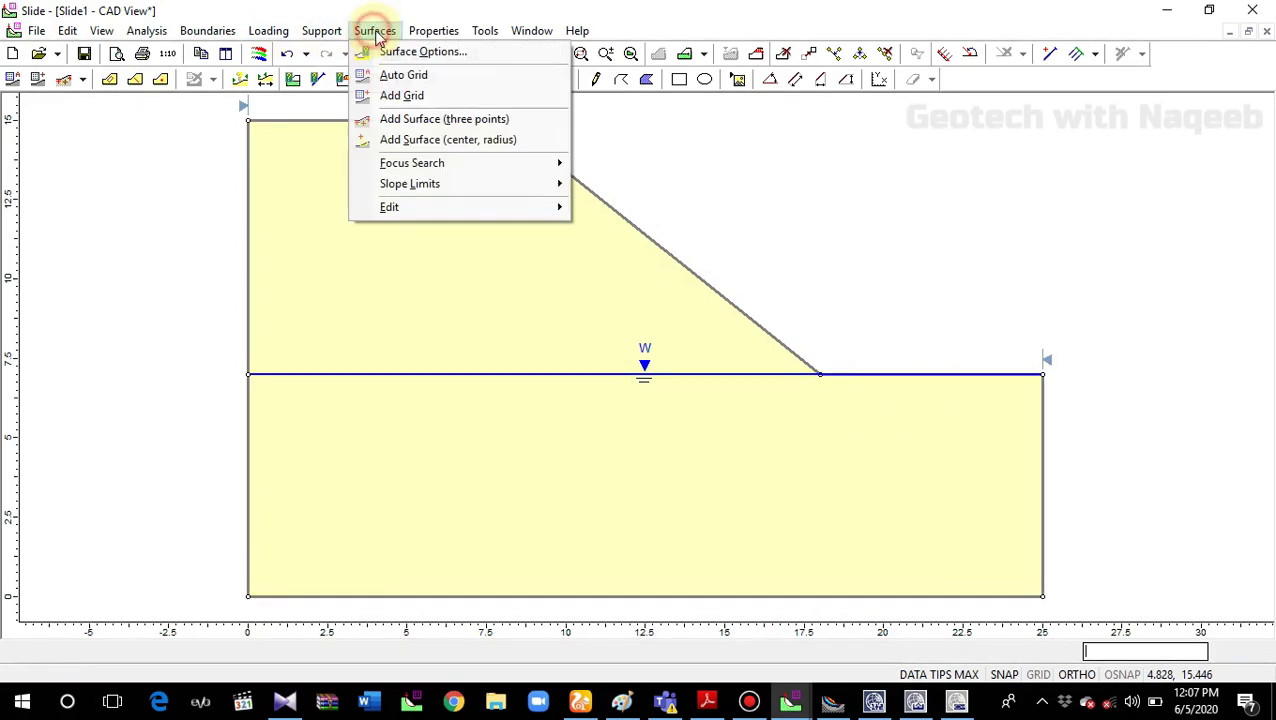
{"action": "left_click", "coordinate": [401, 75]}
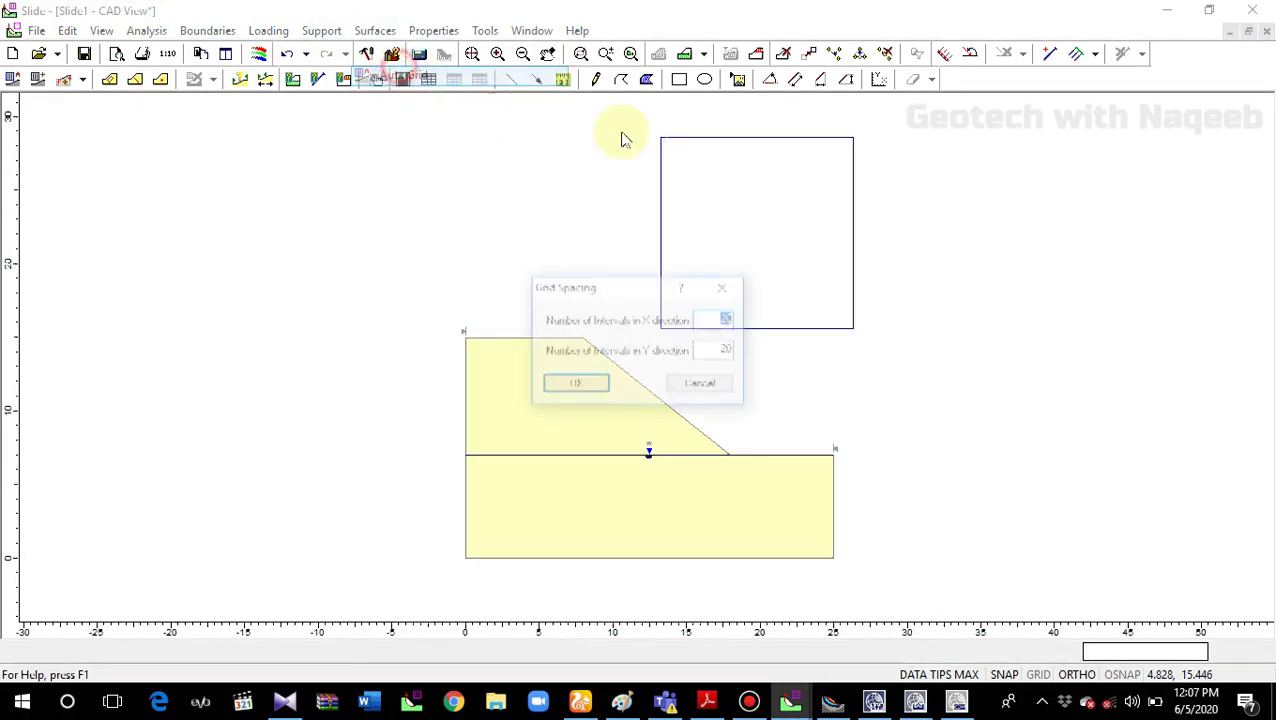
{"action": "left_click", "coordinate": [575, 385]}
Step: Turn on the display of grid points on the search grid
{"action": "right_click", "coordinate": [777, 229]}
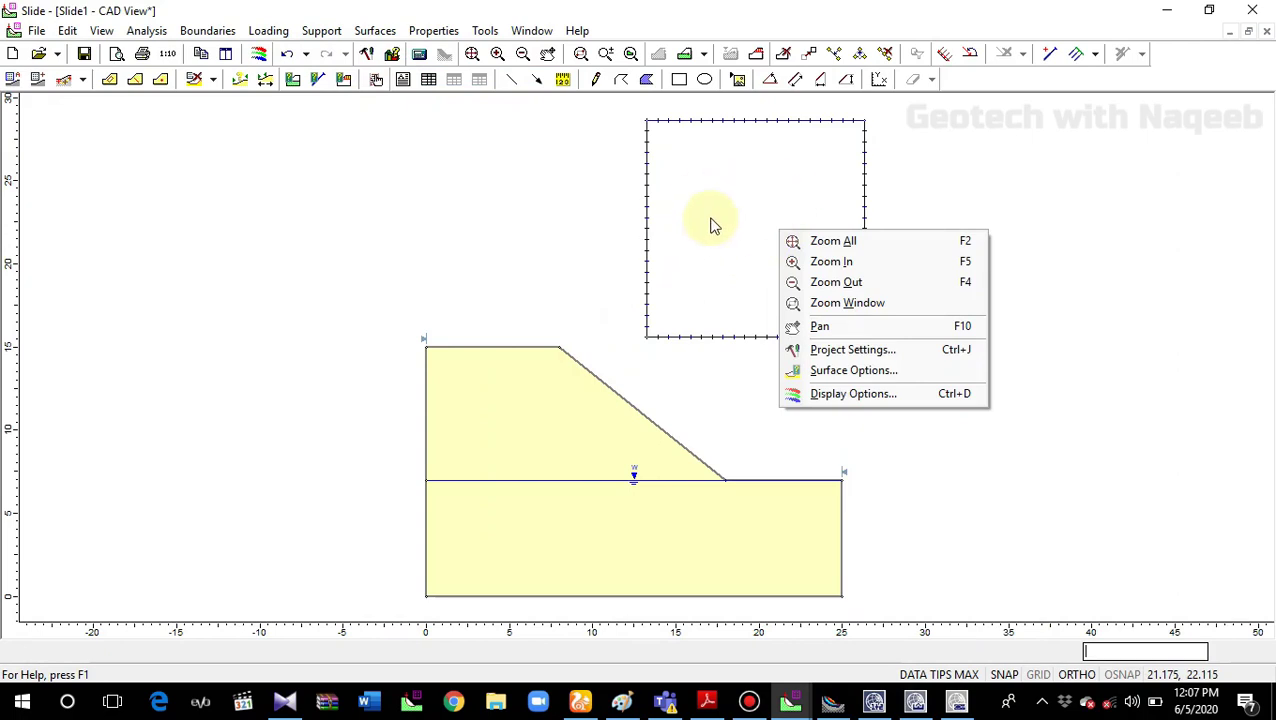
{"action": "left_click", "coordinate": [845, 396]}
{"action": "left_click", "coordinate": [419, 289]}
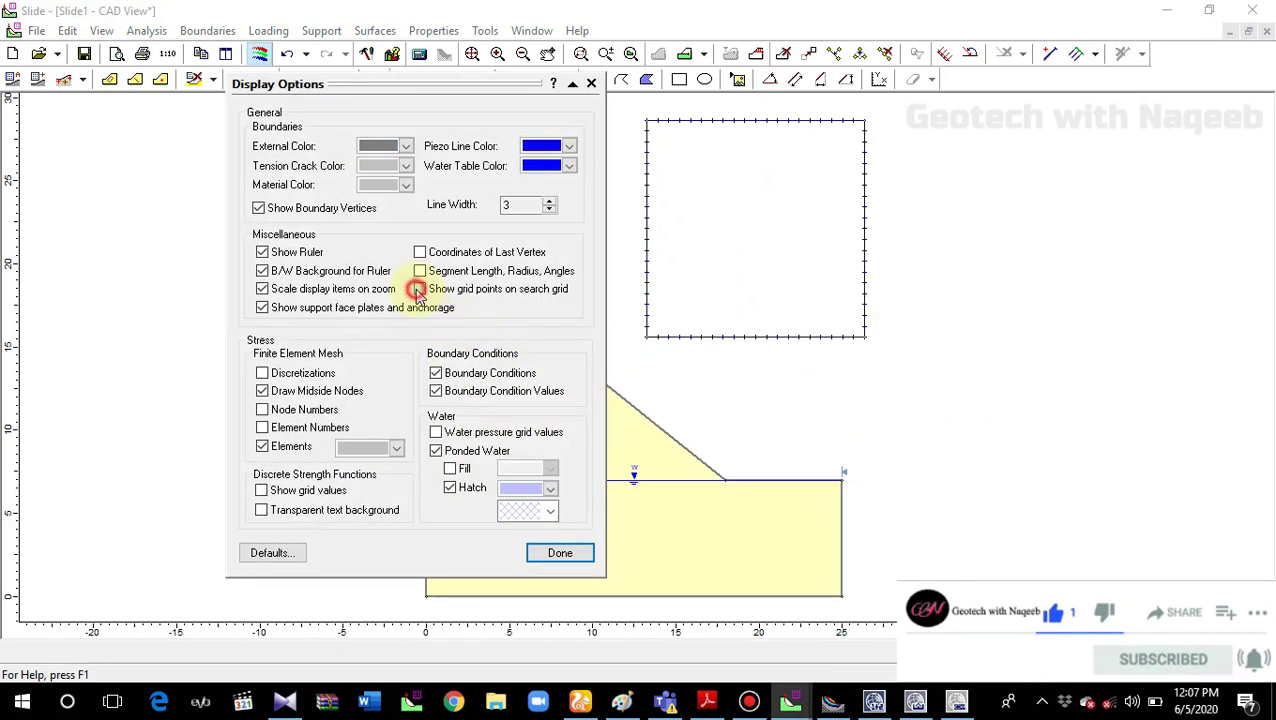
{"action": "left_click", "coordinate": [562, 555]}
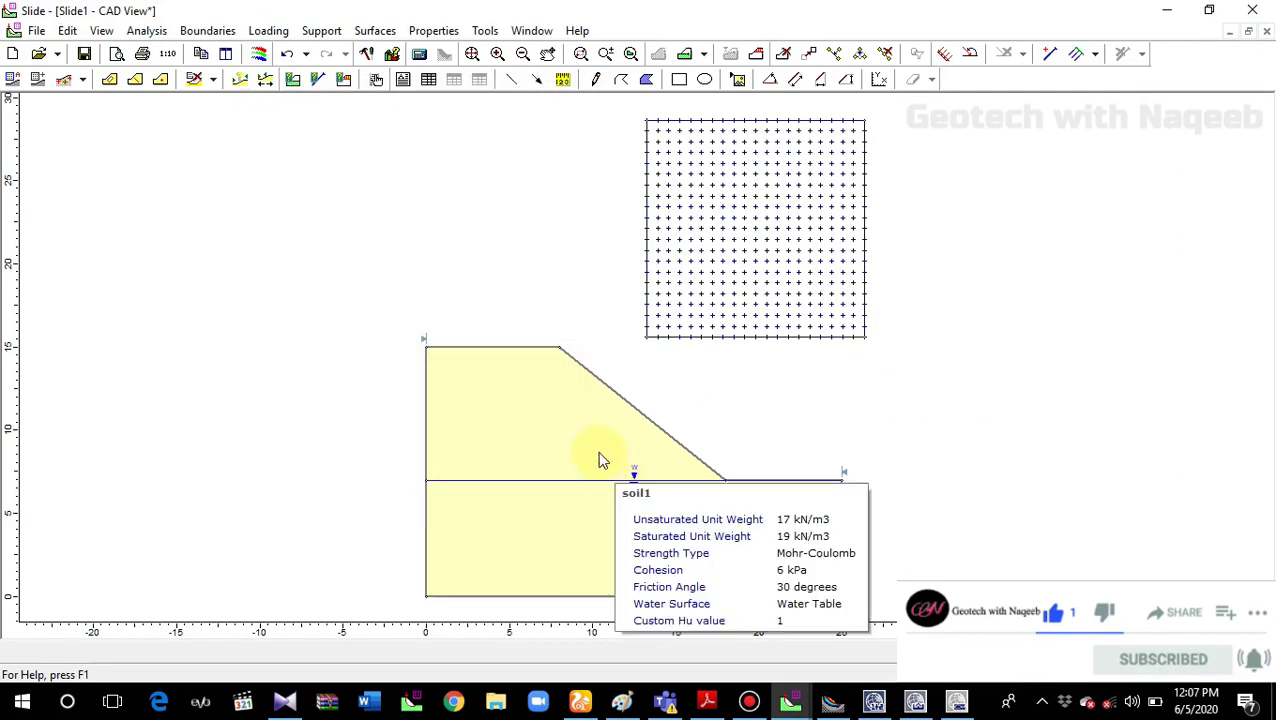
Step: Run the slope stability computation, saving the model as Slide1.slim on Local Disk (E:)
{"action": "left_click", "coordinate": [140, 30]}
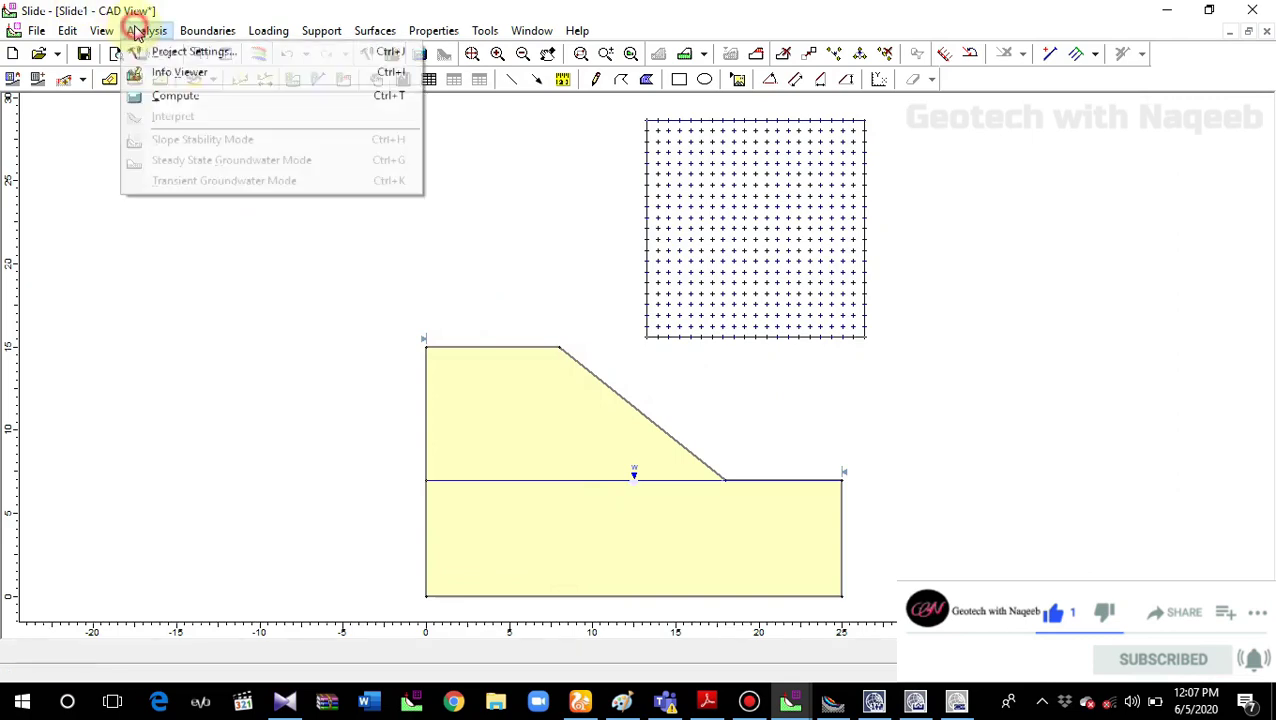
{"action": "left_click", "coordinate": [150, 95]}
{"action": "left_click", "coordinate": [564, 389]}
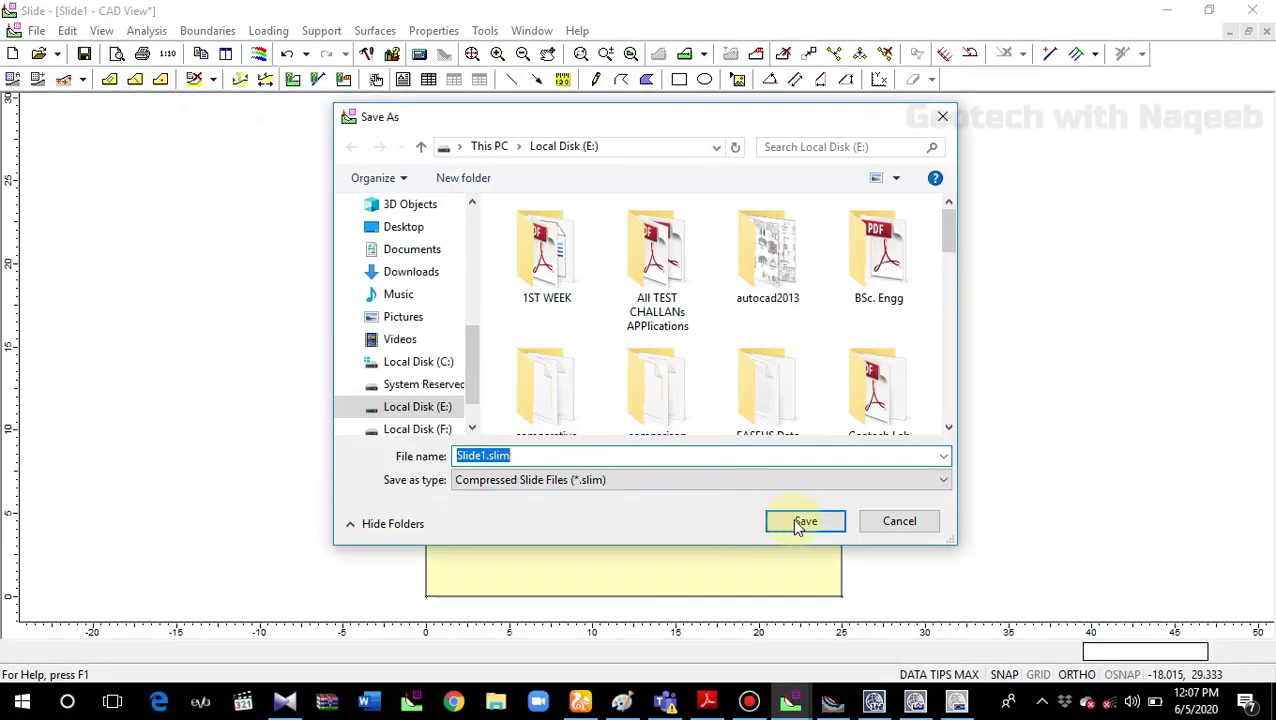
{"action": "left_click", "coordinate": [797, 524]}
{"action": "left_click", "coordinate": [688, 358]}
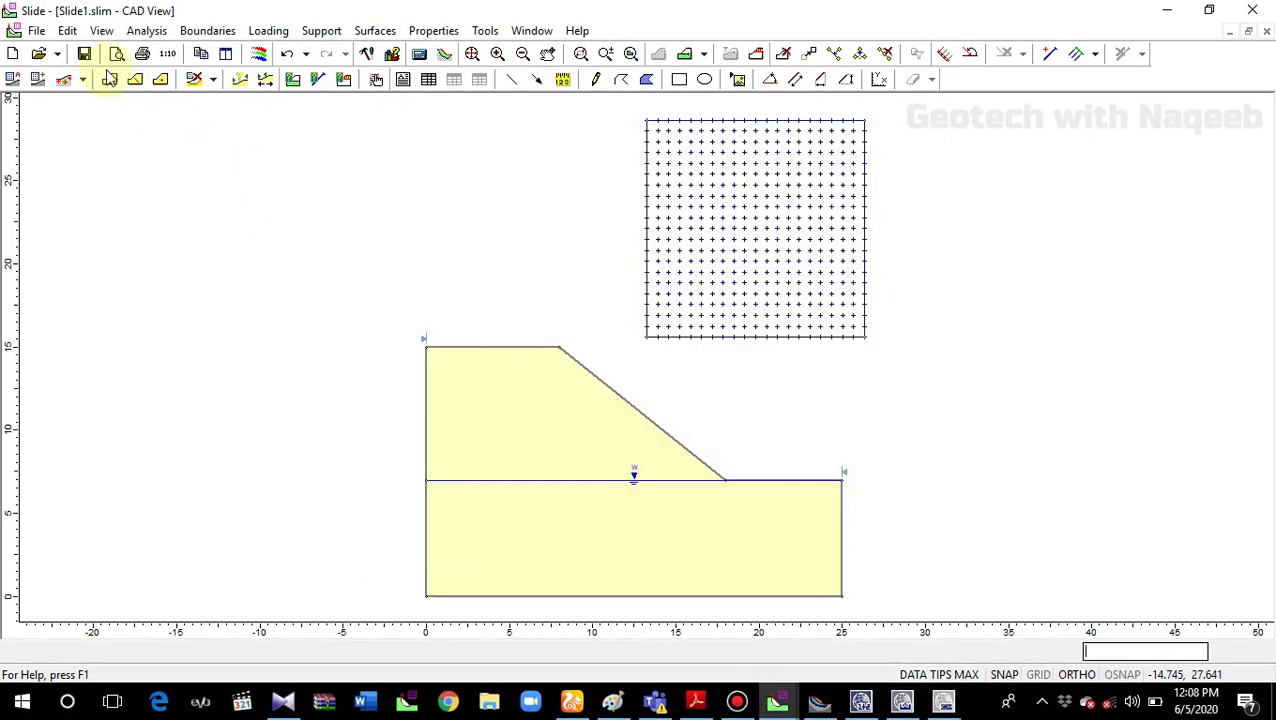
Step: Open the computed results in SlideInterpret and show the safety factor for the Janbu simplified method instead of Bishop simplified
{"action": "left_click", "coordinate": [146, 31]}
{"action": "left_click", "coordinate": [146, 116]}
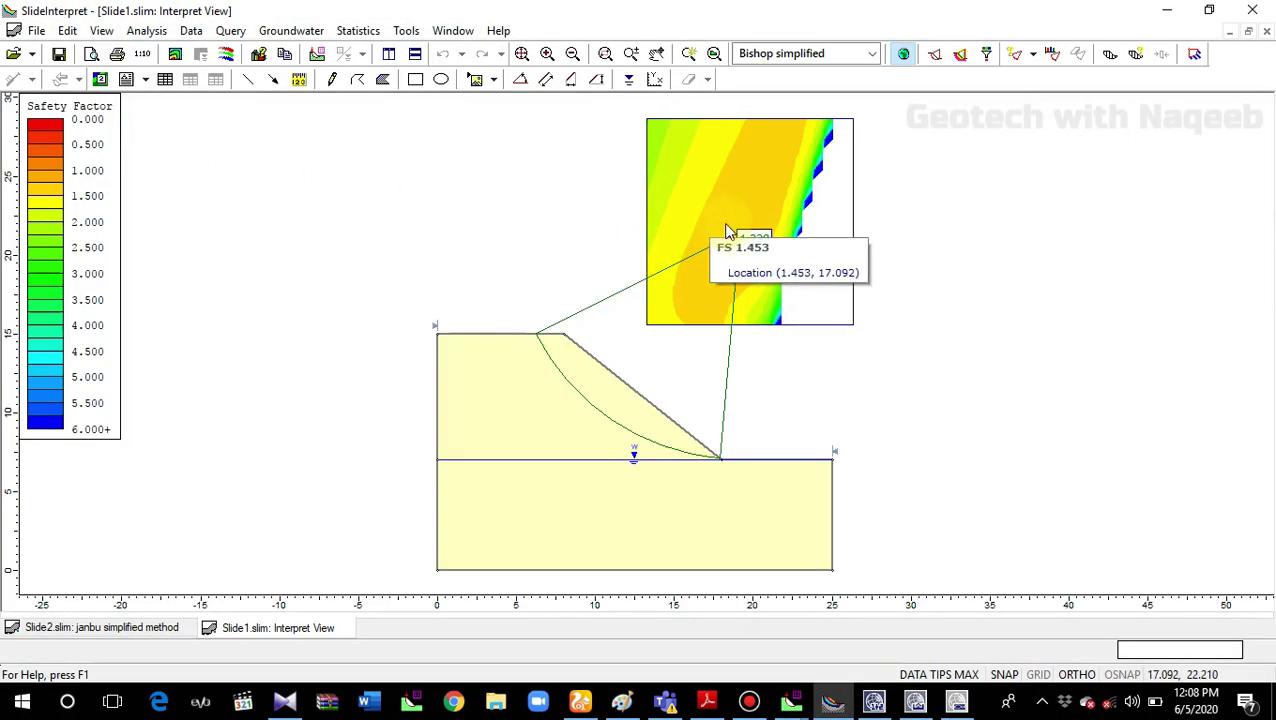
{"action": "left_click", "coordinate": [870, 55]}
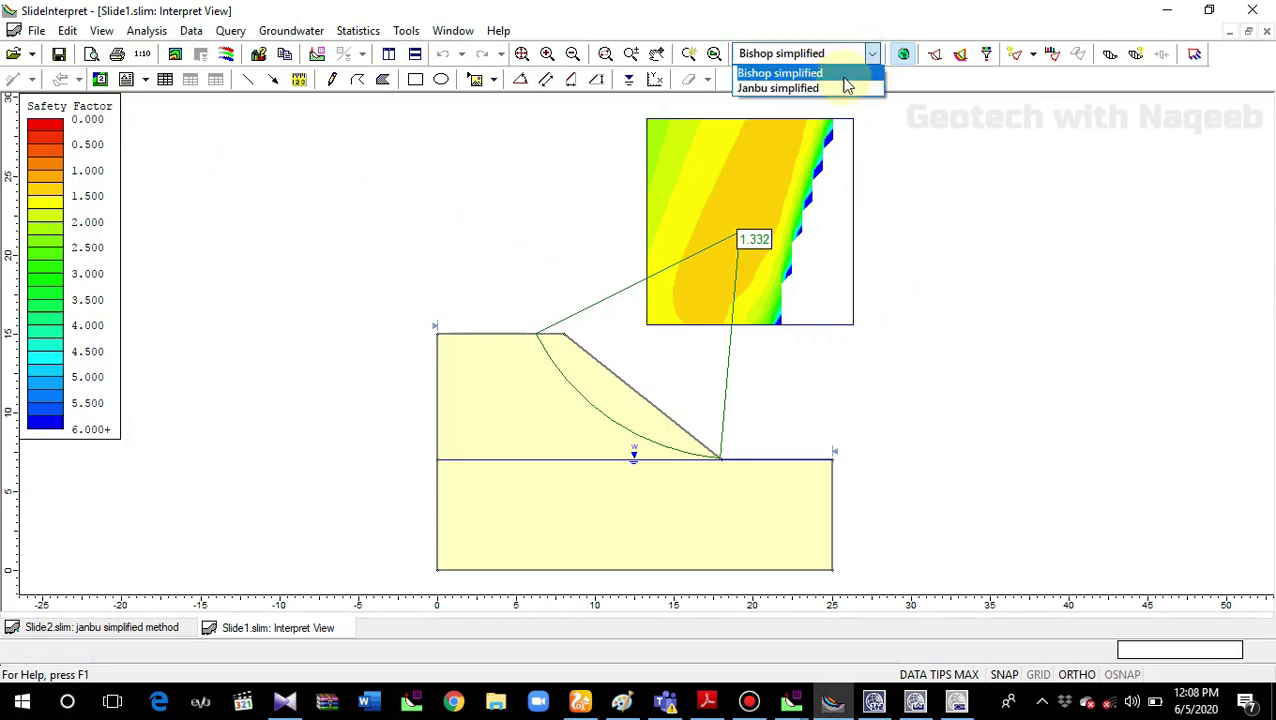
{"action": "left_click", "coordinate": [808, 88]}
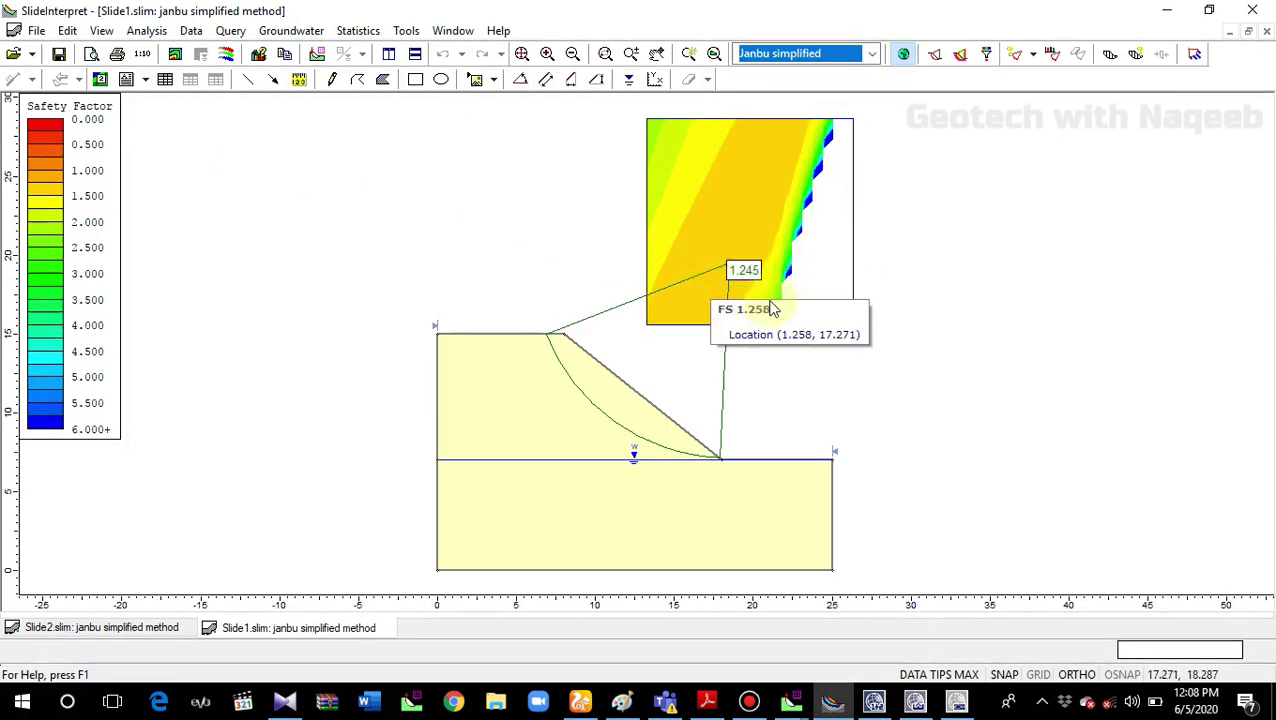
{"action": "mouse_move", "coordinate": [714, 292]}
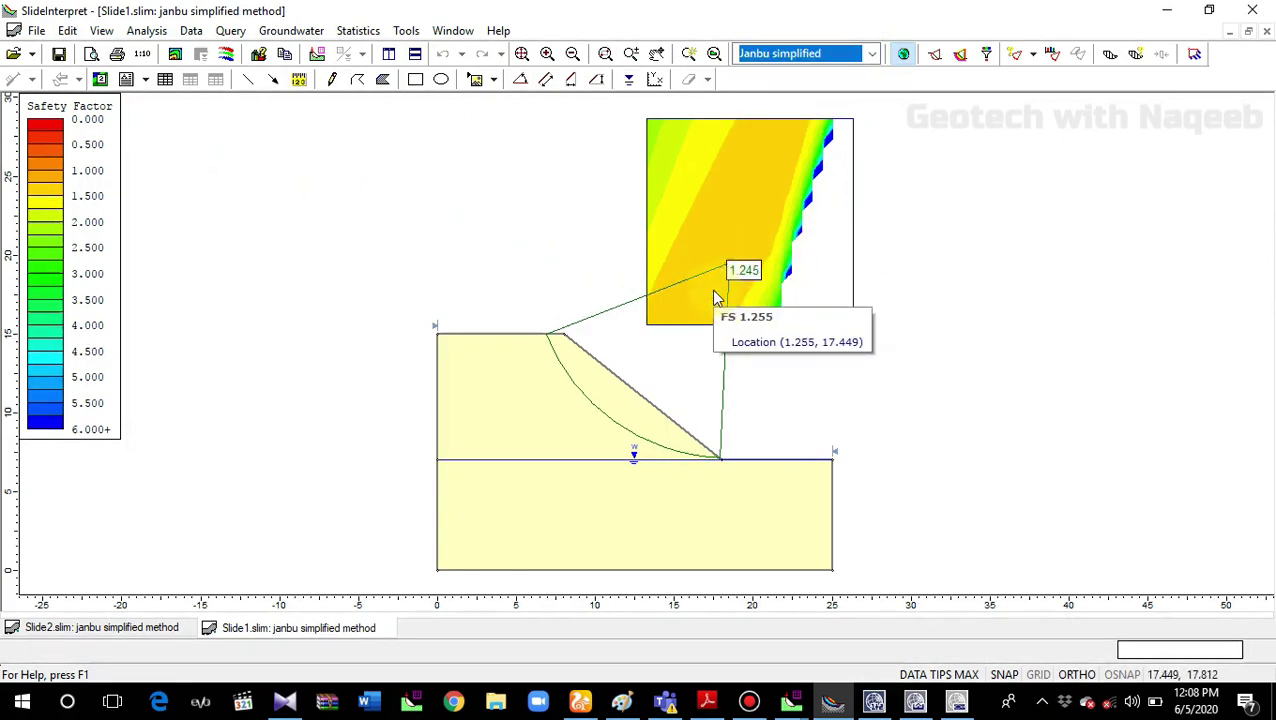